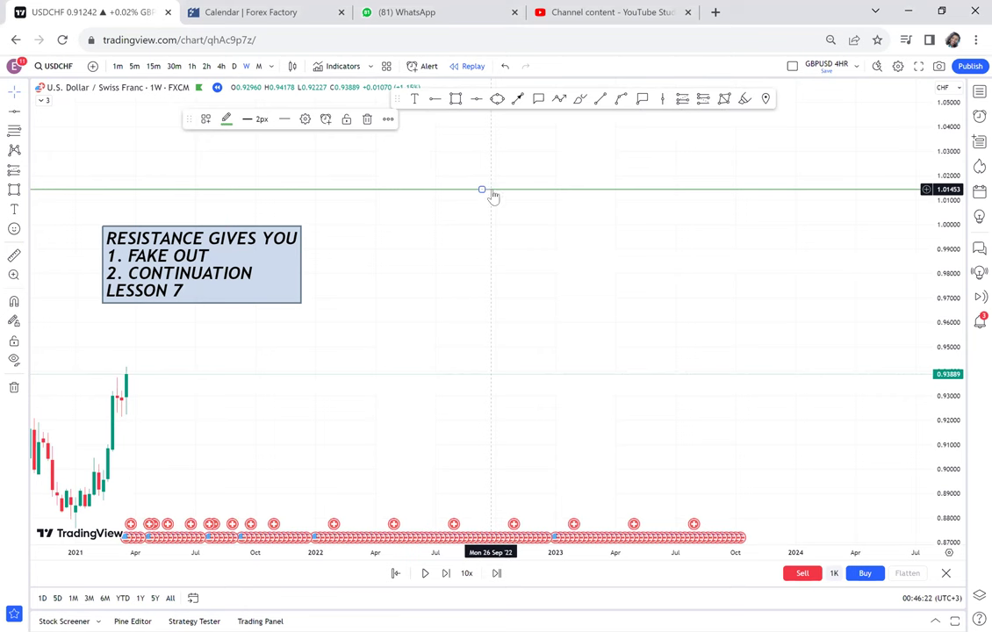
Recolor the horizontal resistance line at 1.01453 from its line settings to red.
click(225, 120)
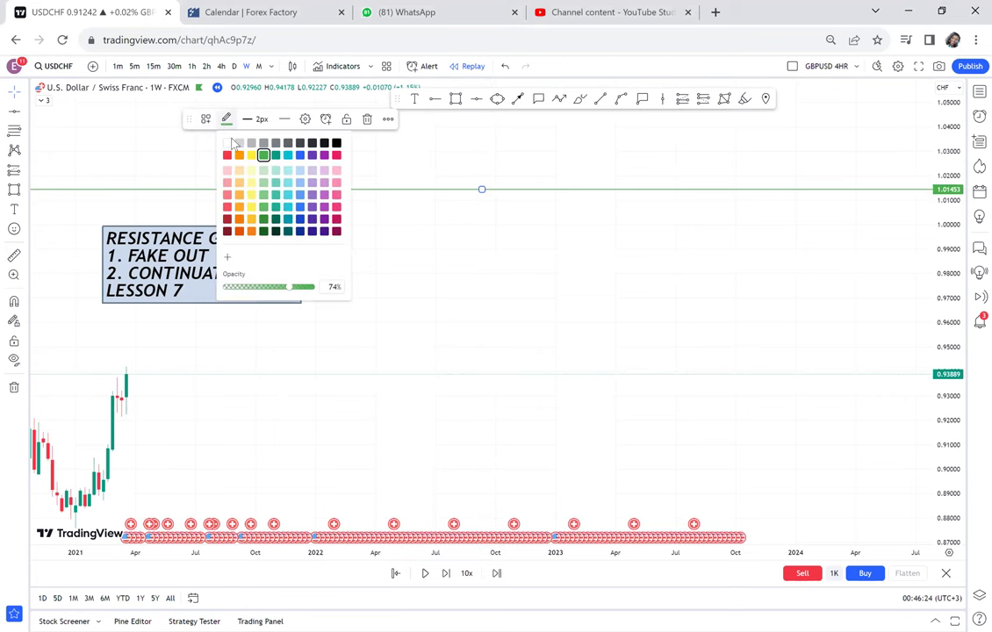
click(198, 148)
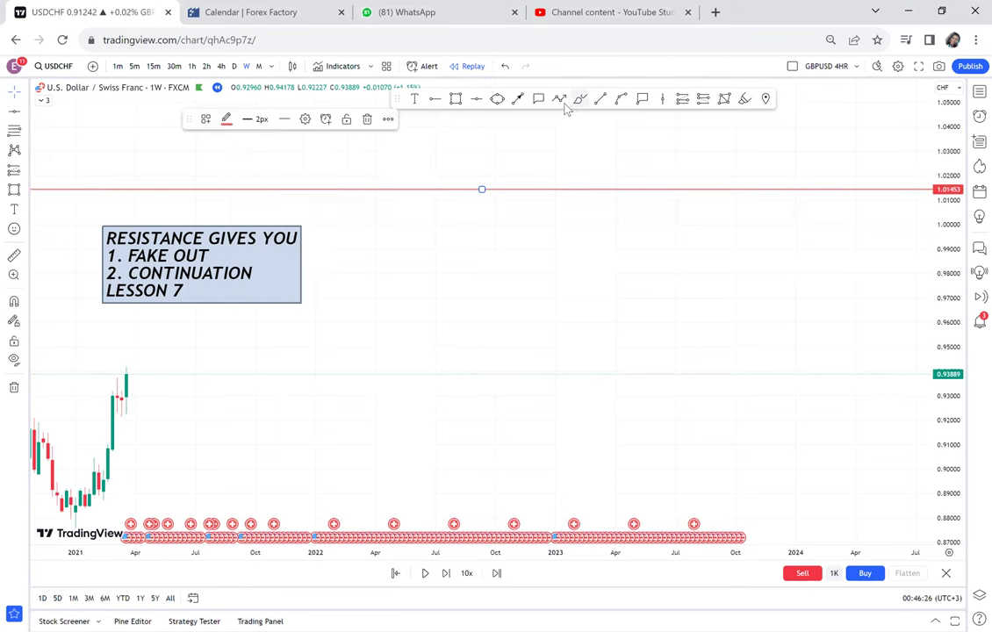
Draw a rising zigzag price path with three pullbacks from about 0.895 in March 2022 up to the red resistance line.
click(563, 103)
click(356, 480)
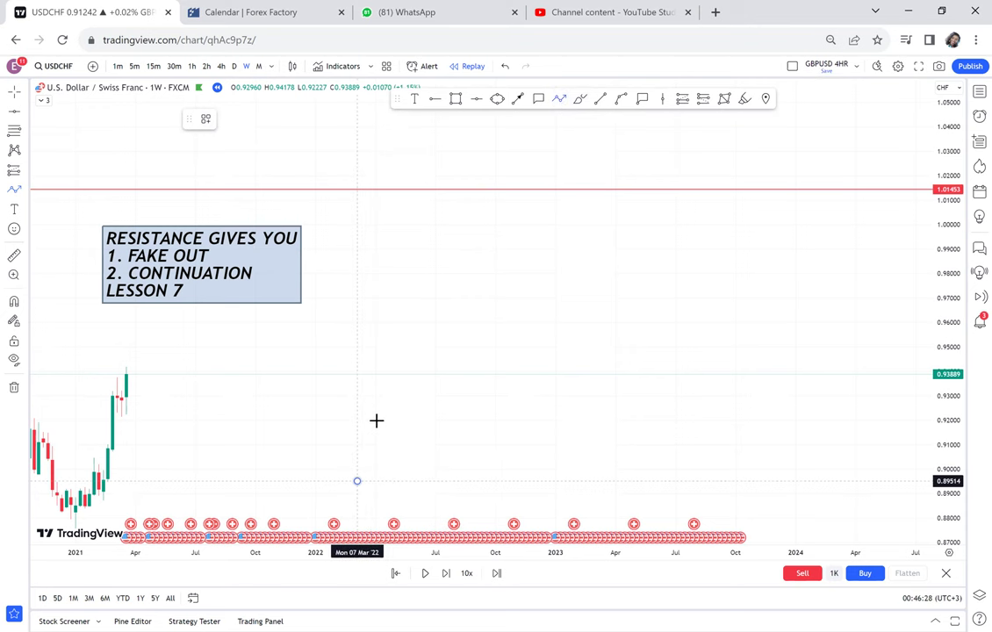
click(398, 376)
click(435, 417)
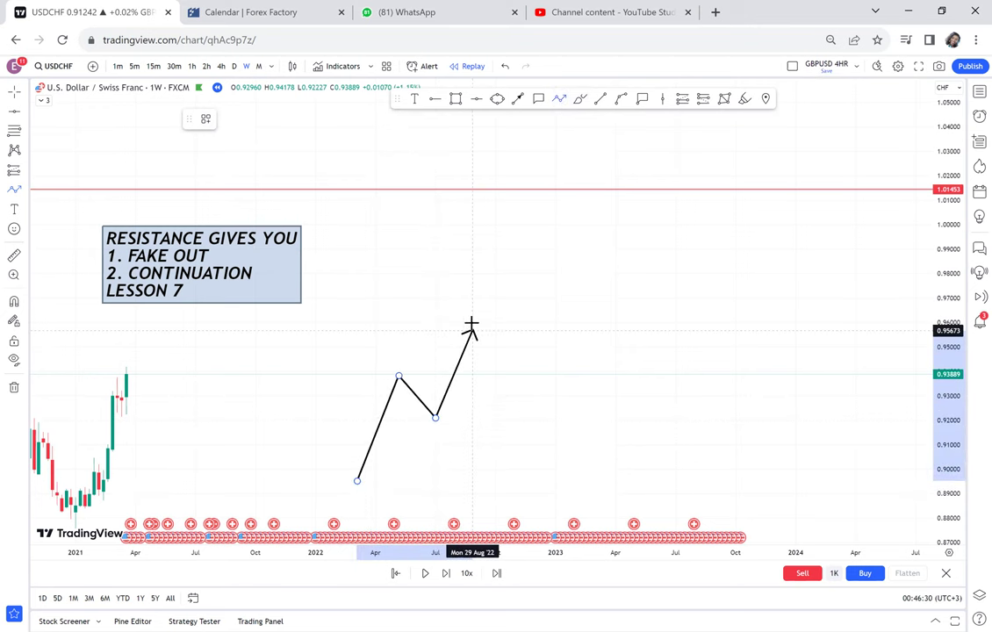
click(472, 316)
click(541, 234)
click(570, 262)
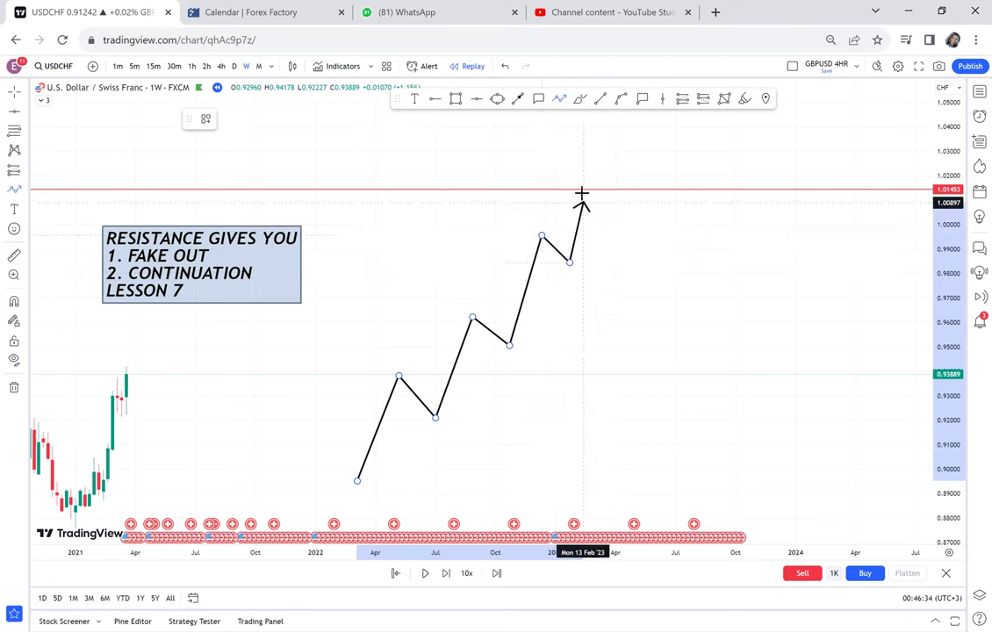
double_click(583, 191)
click(596, 186)
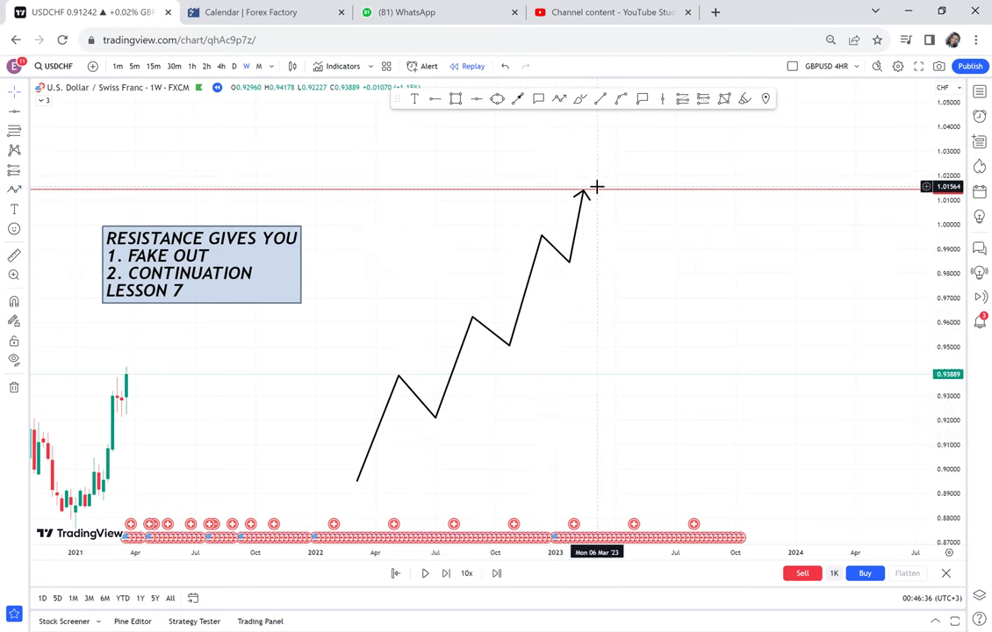
Place horizontal rays at the three swing highs of the rising path, at about 0.939, 0.962 and 0.996.
click(434, 100)
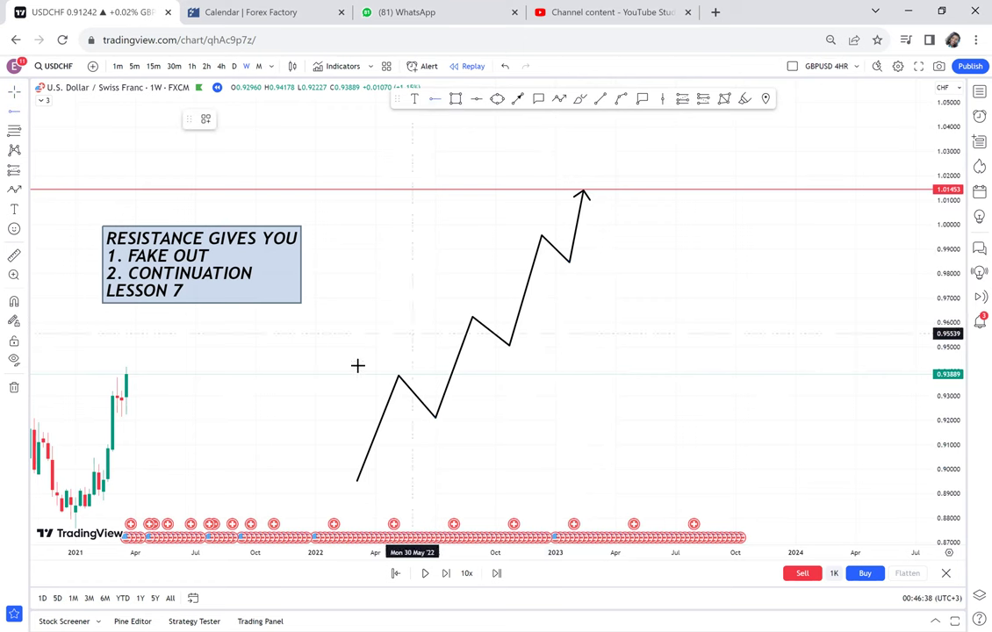
click(349, 374)
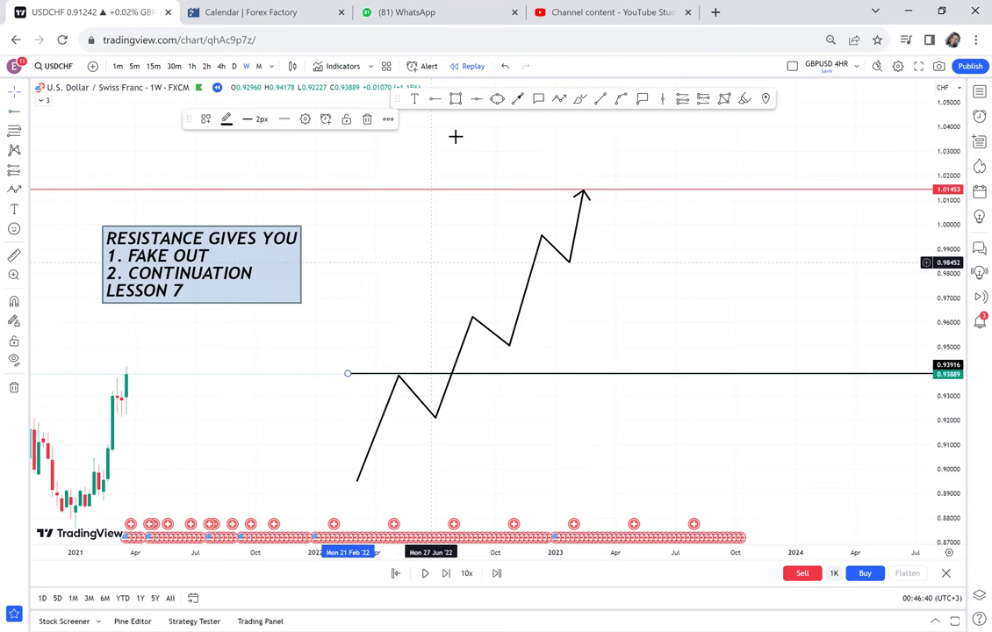
click(435, 100)
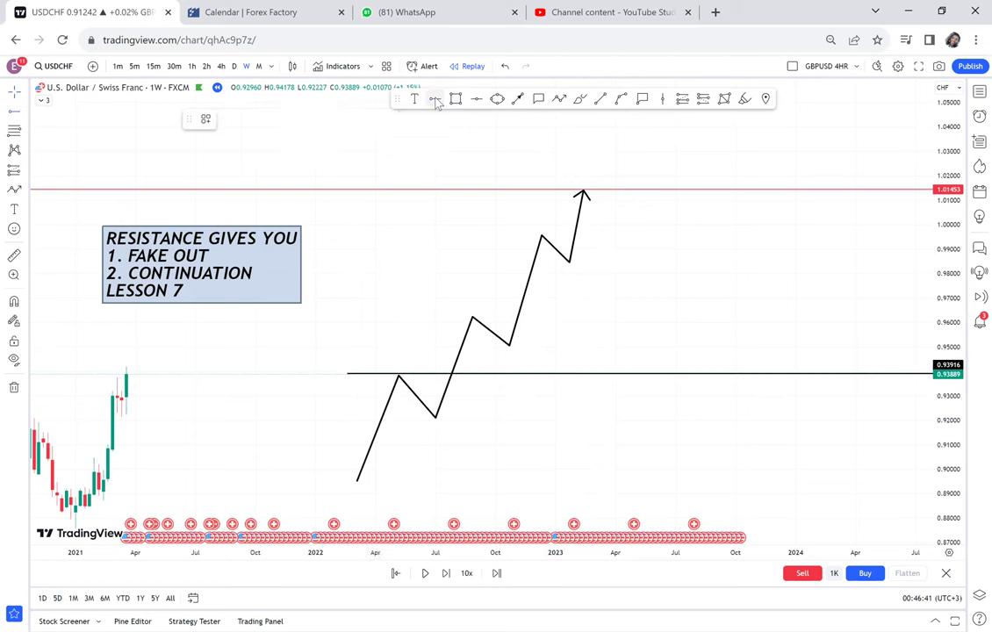
click(421, 319)
click(435, 99)
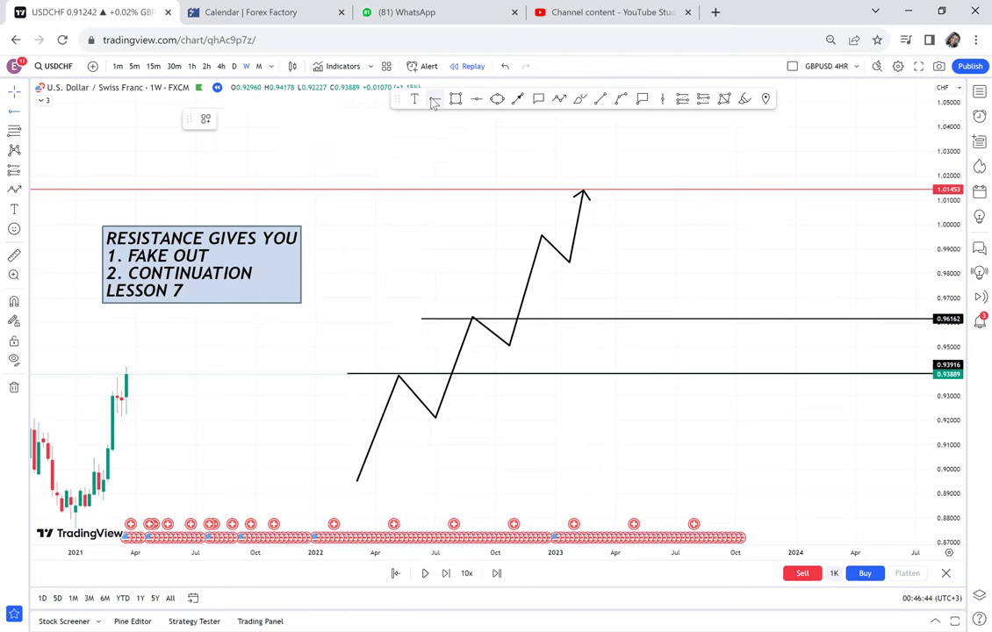
click(474, 236)
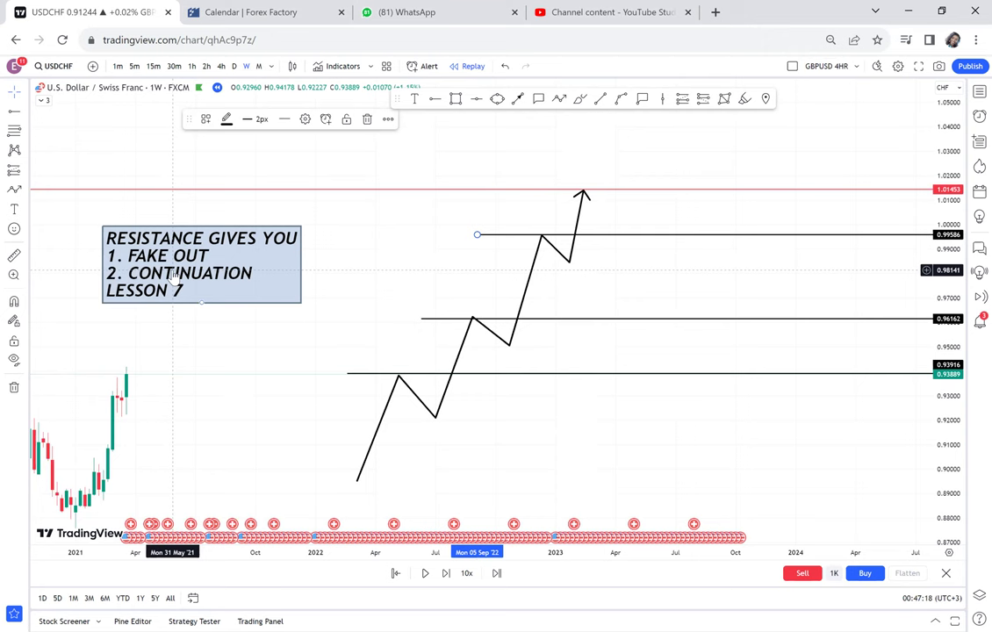
Draw a narrow candle-like rectangle across the lowest ray, about 0.929 to 0.945, and fill it green at 75% opacity.
click(455, 100)
drag(432, 398, 440, 358)
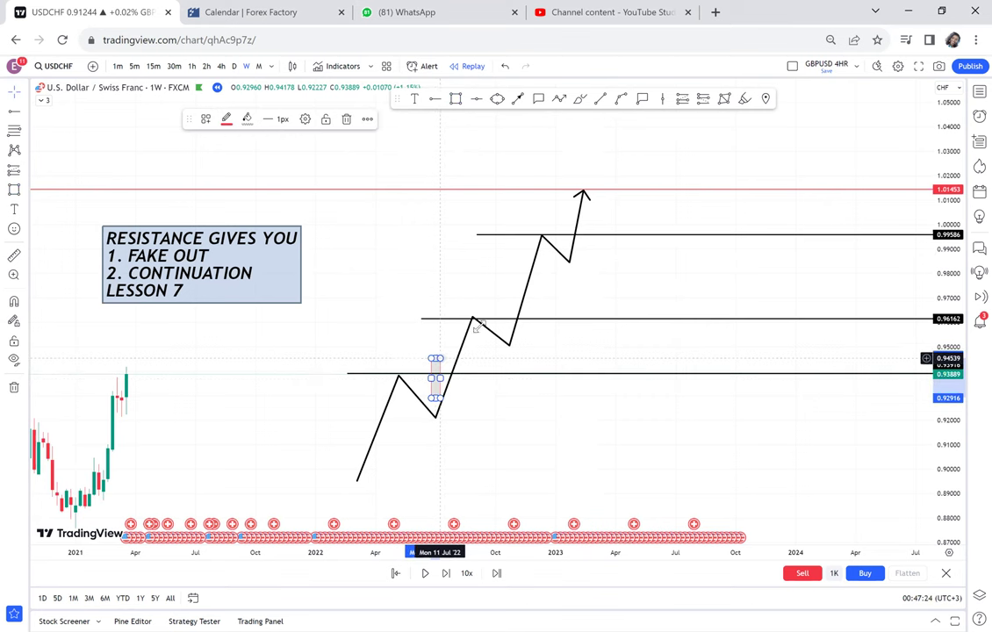
click(249, 119)
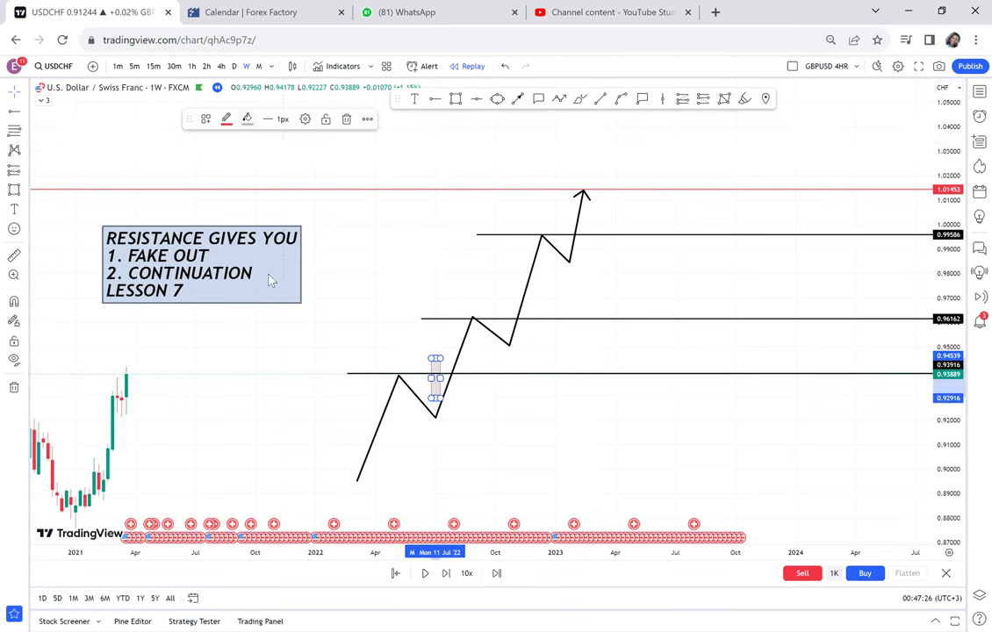
drag(263, 287, 351, 282)
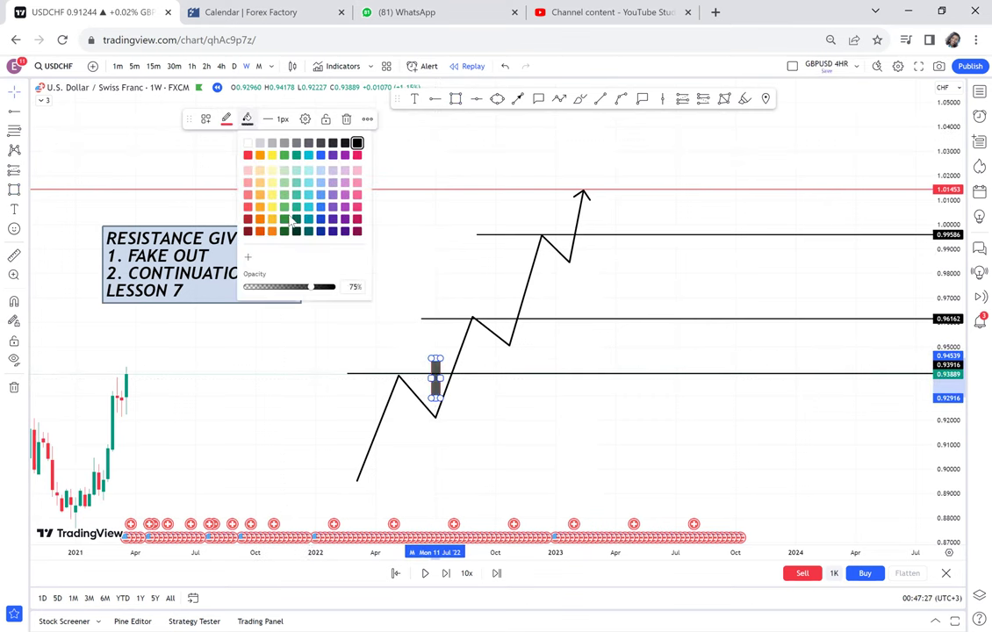
click(284, 155)
Add green rectangles across the middle ray, about 0.955 to 0.971, and the upper ray, about 0.989 to 1.005.
click(455, 100)
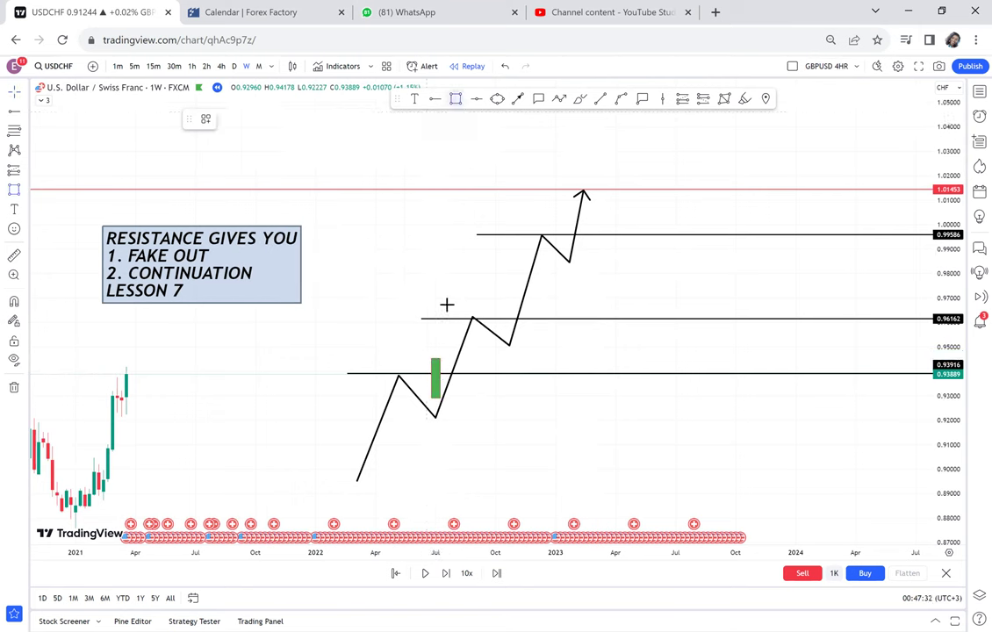
drag(457, 298, 444, 335)
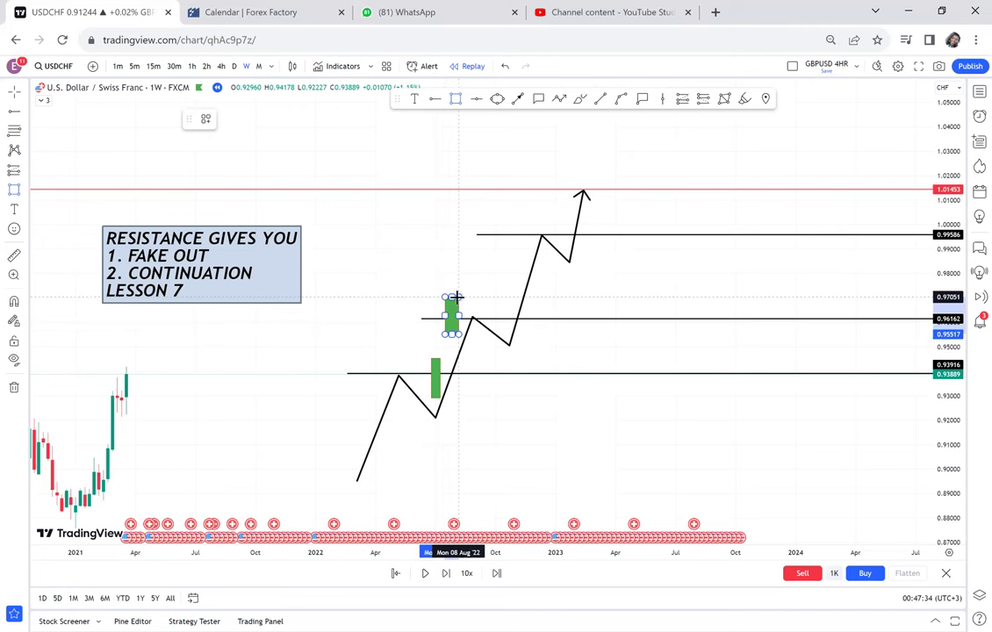
click(456, 100)
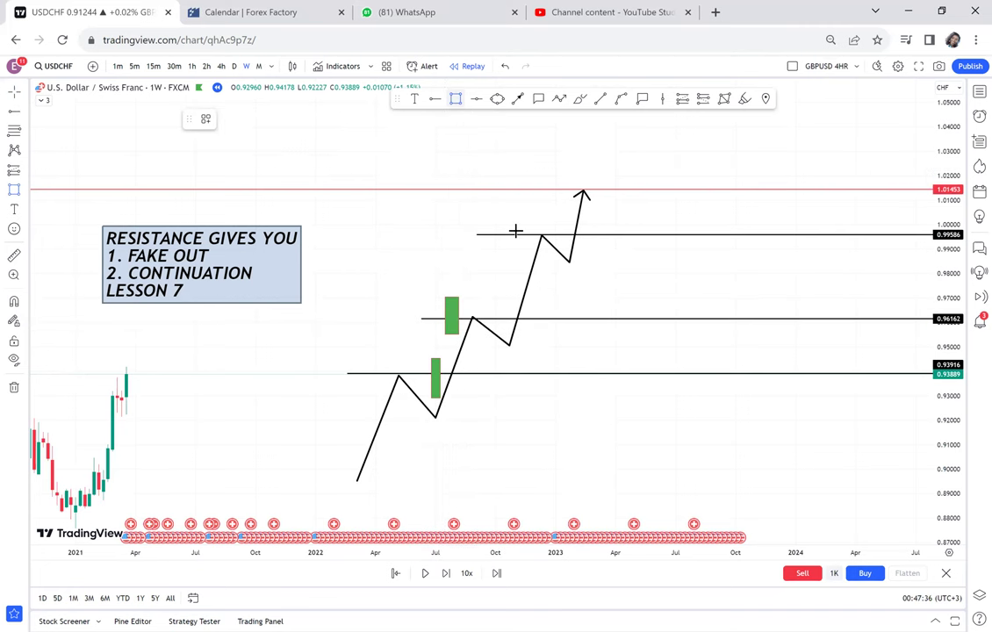
drag(524, 211, 513, 252)
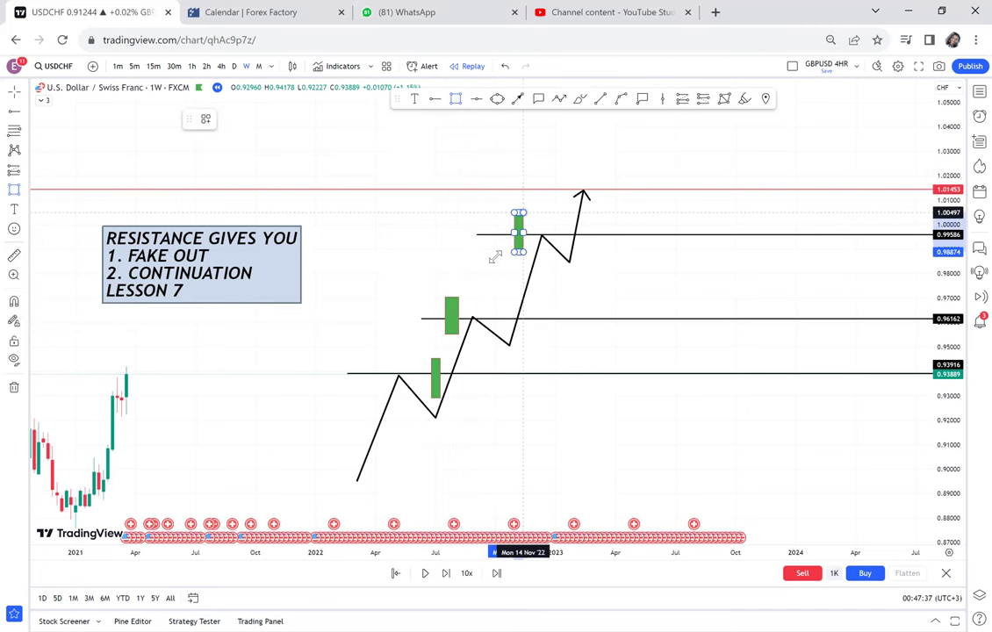
click(449, 321)
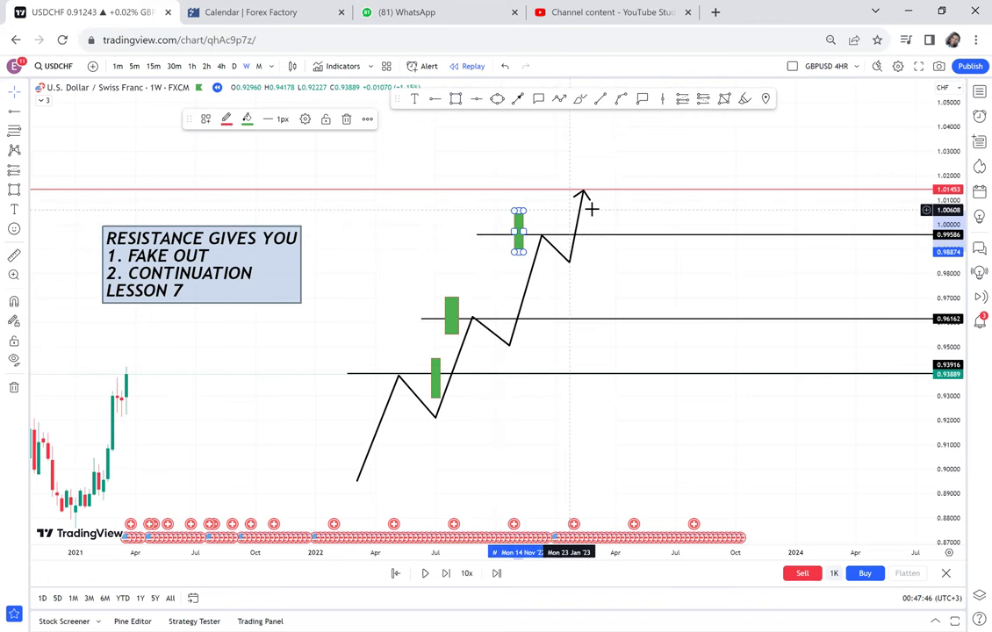
click(633, 213)
Draw a taller green rectangle through the red resistance line beside the path's arrowhead, from about 1.002 to 1.029.
drag(544, 188, 468, 243)
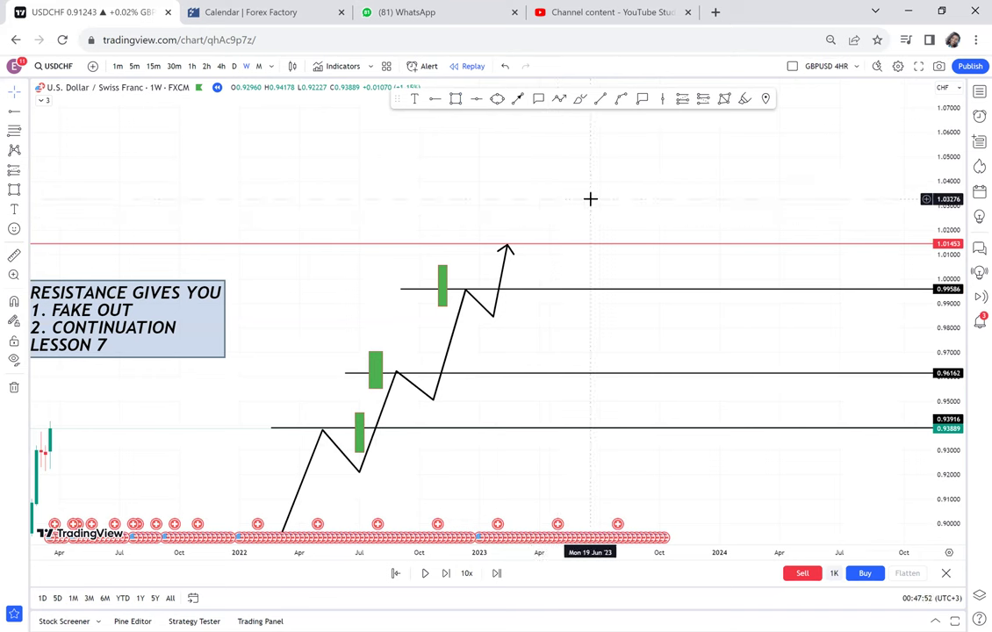
drag(395, 206, 422, 191)
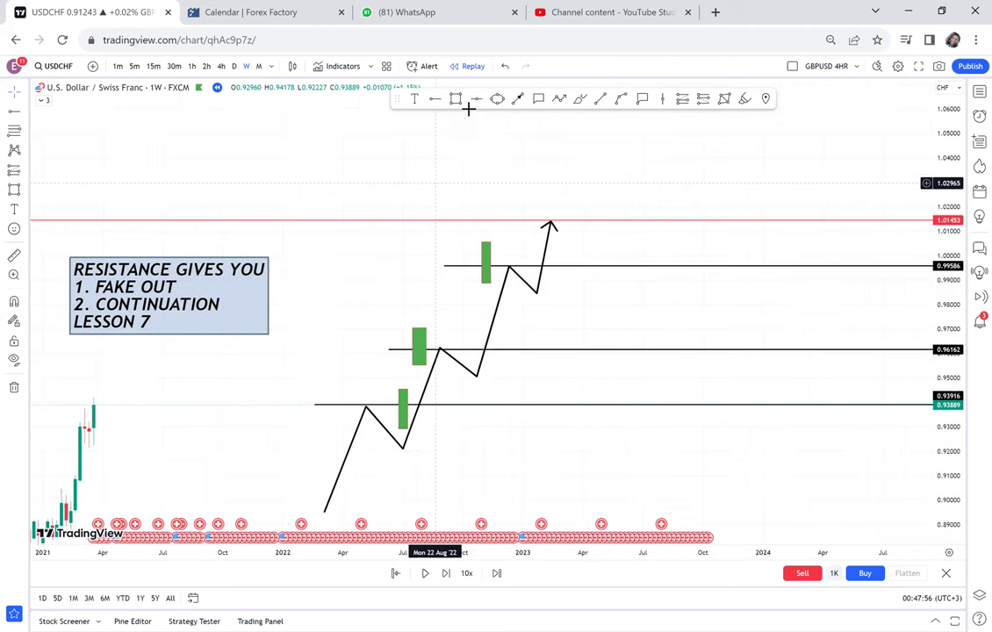
click(578, 251)
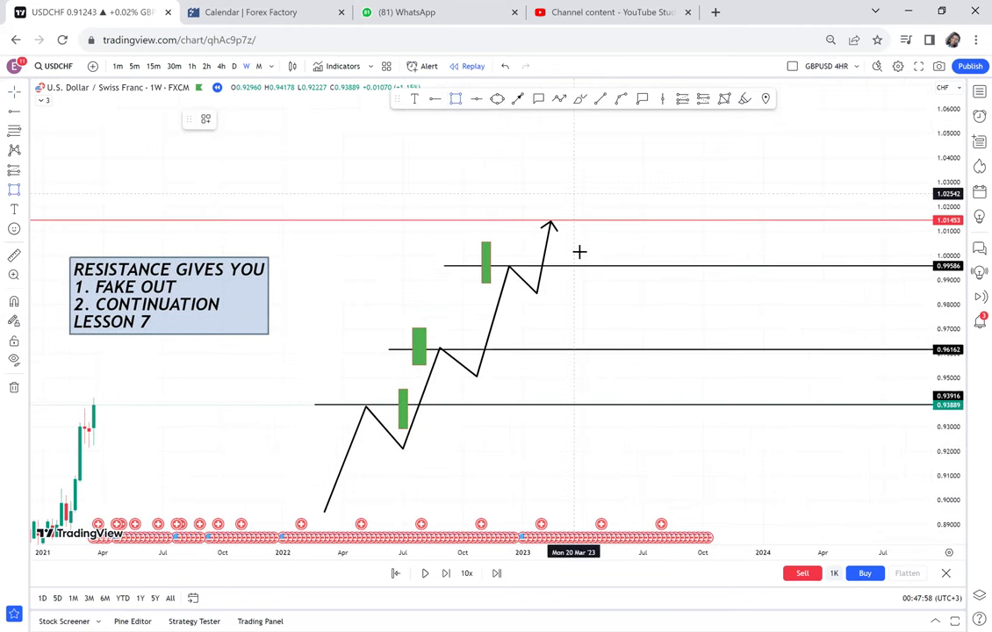
drag(598, 214, 597, 185)
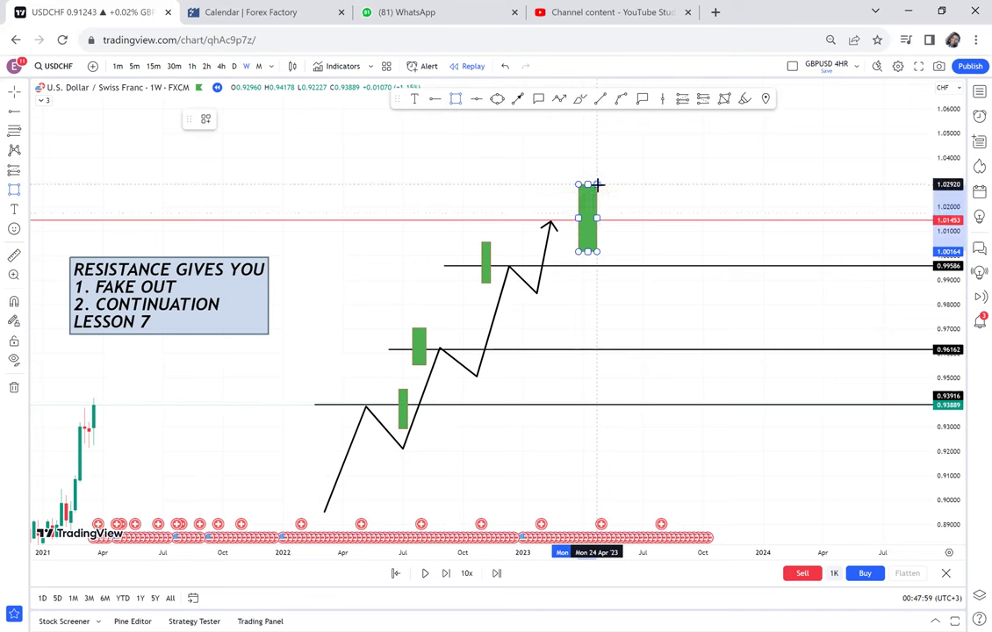
Sketch a rising continuation path above the red line beside the tall green rectangle, and delete it.
click(559, 99)
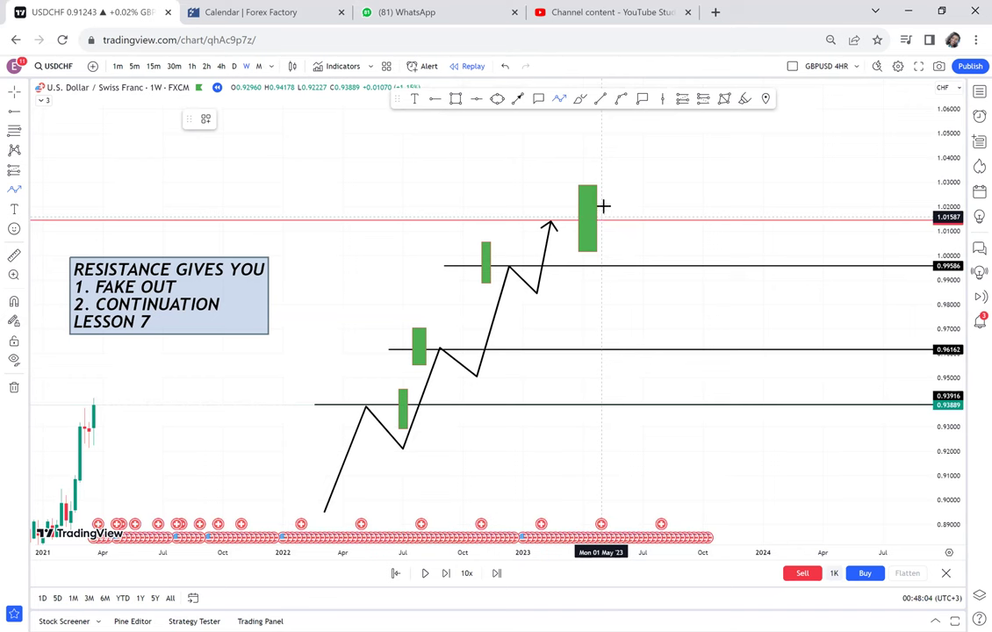
click(605, 187)
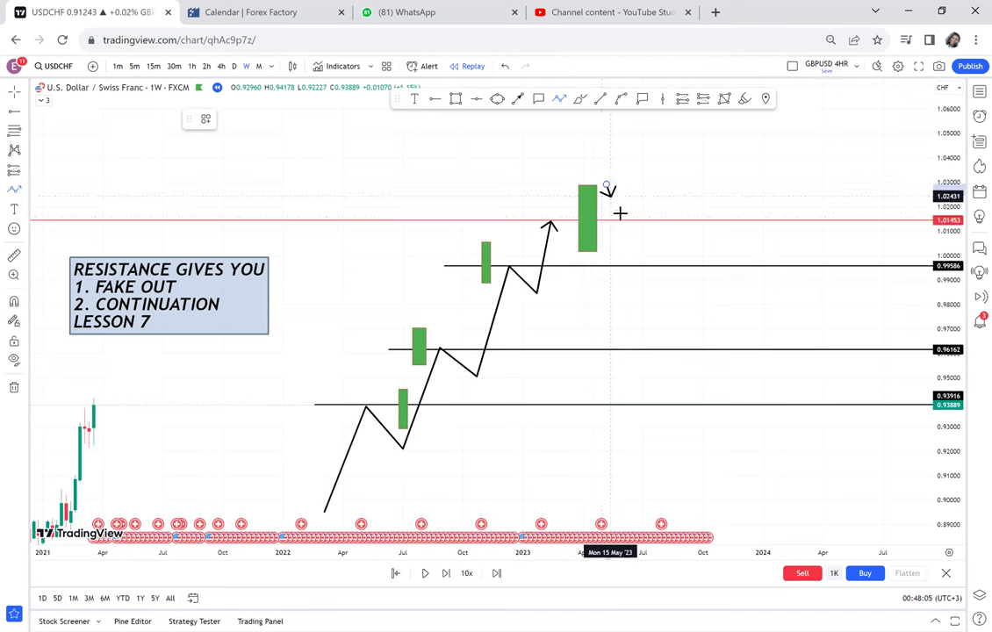
click(620, 212)
click(632, 143)
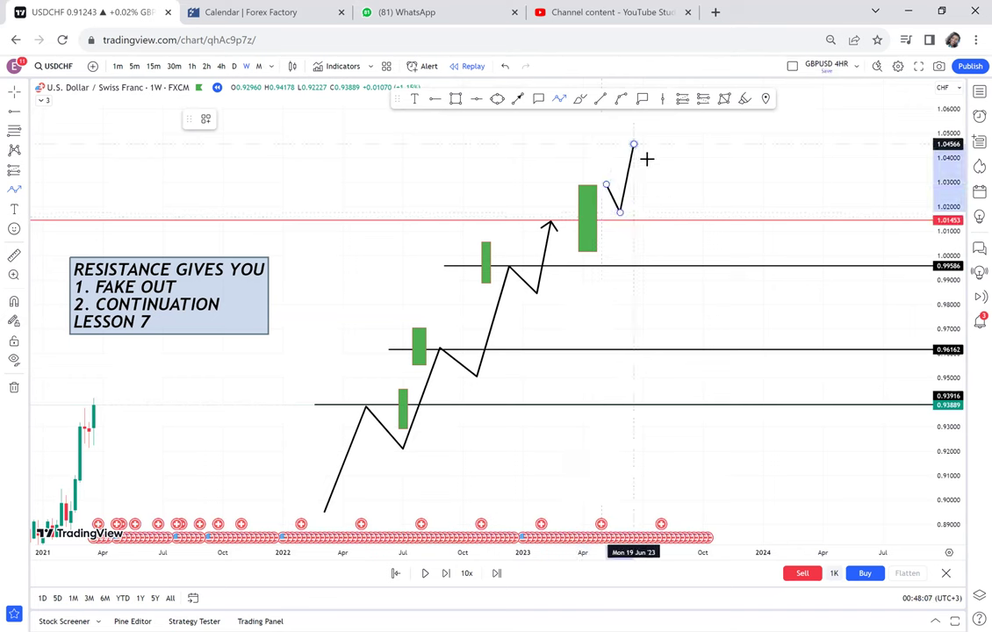
click(647, 157)
double_click(653, 124)
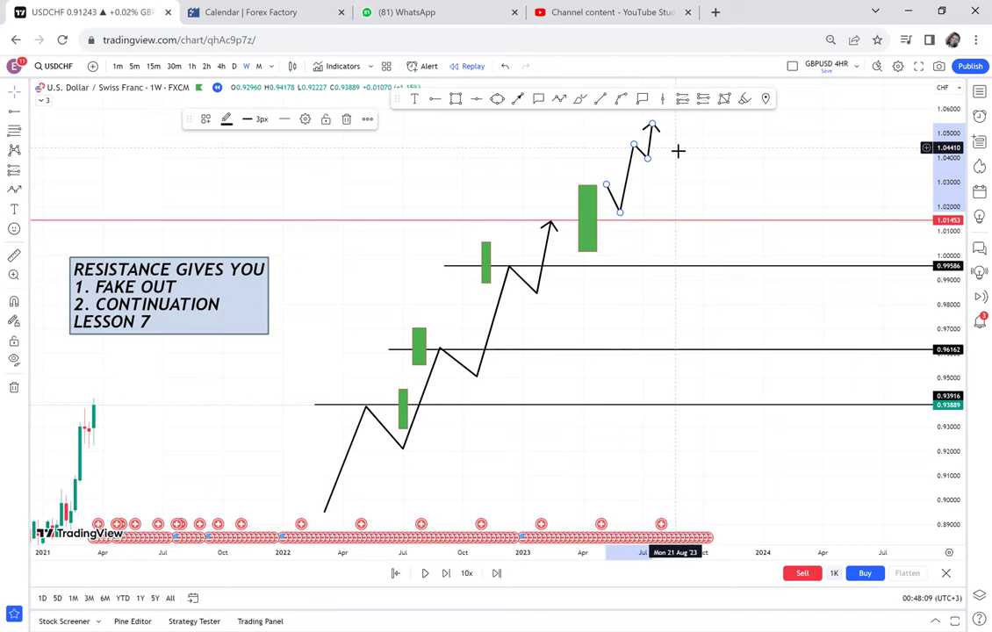
key(Delete)
Draw a falling zigzag path from near the tall green rectangle's upper edge through the black rays down to about 0.927.
click(582, 214)
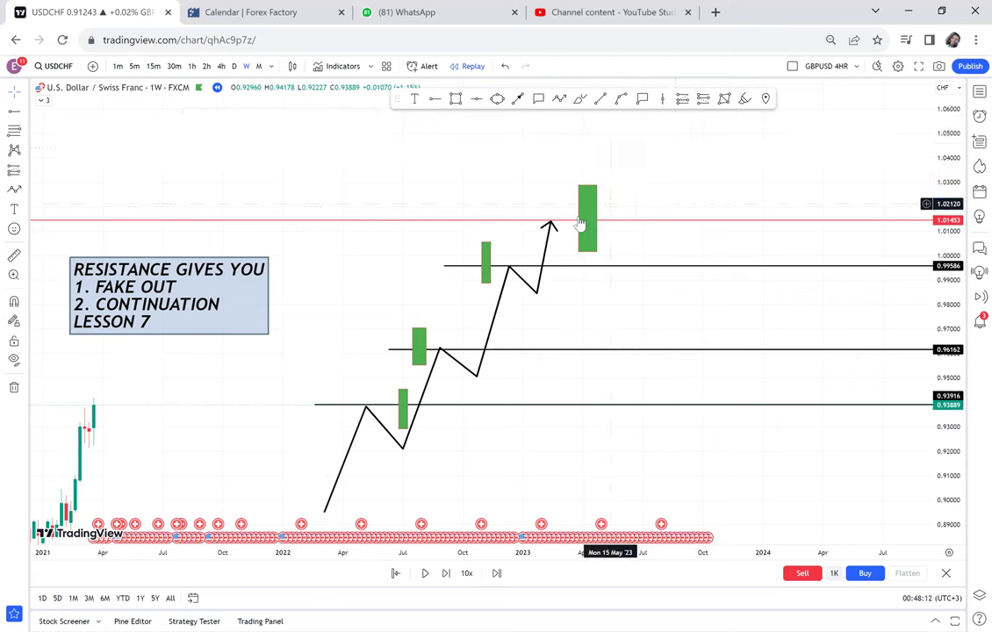
click(518, 101)
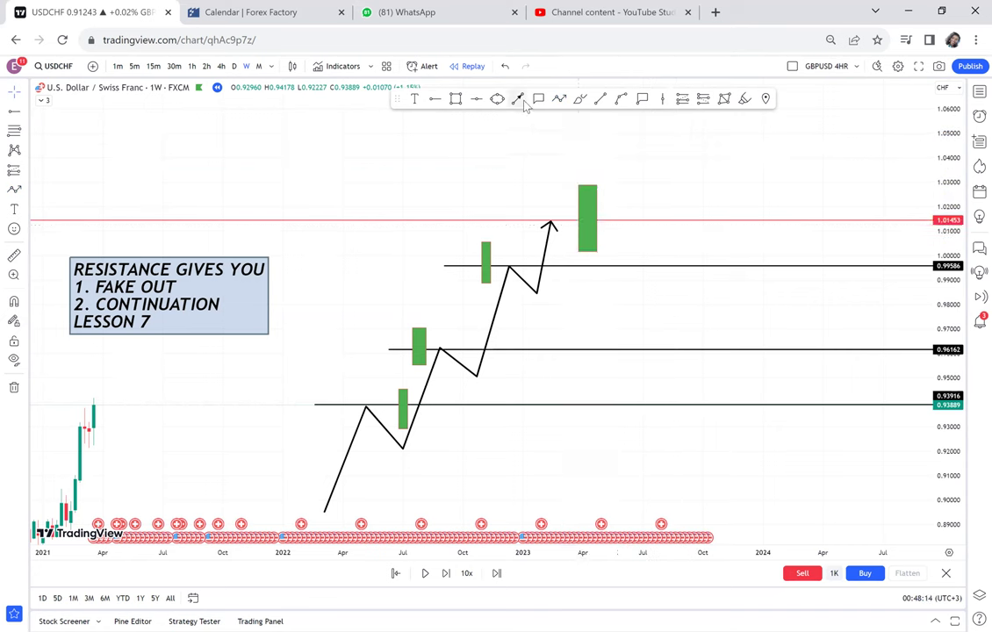
click(518, 100)
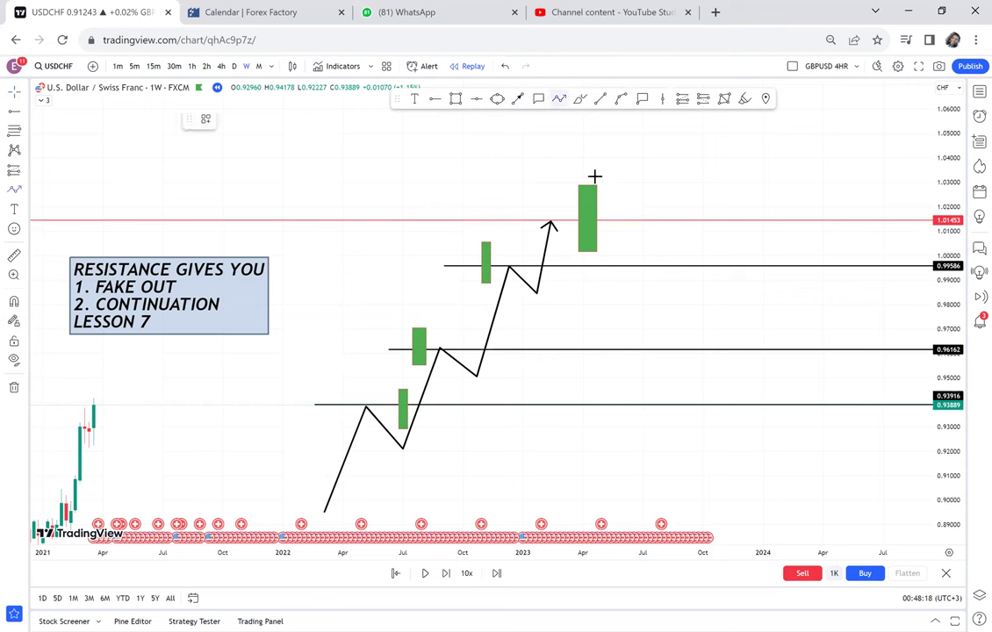
click(601, 191)
click(625, 264)
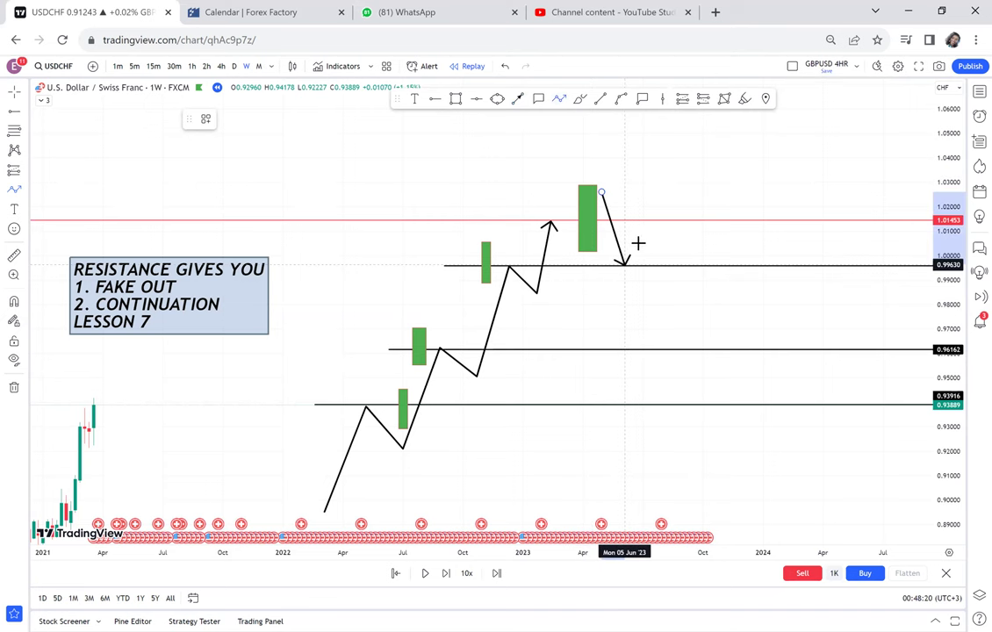
click(644, 240)
click(656, 300)
click(666, 276)
click(689, 349)
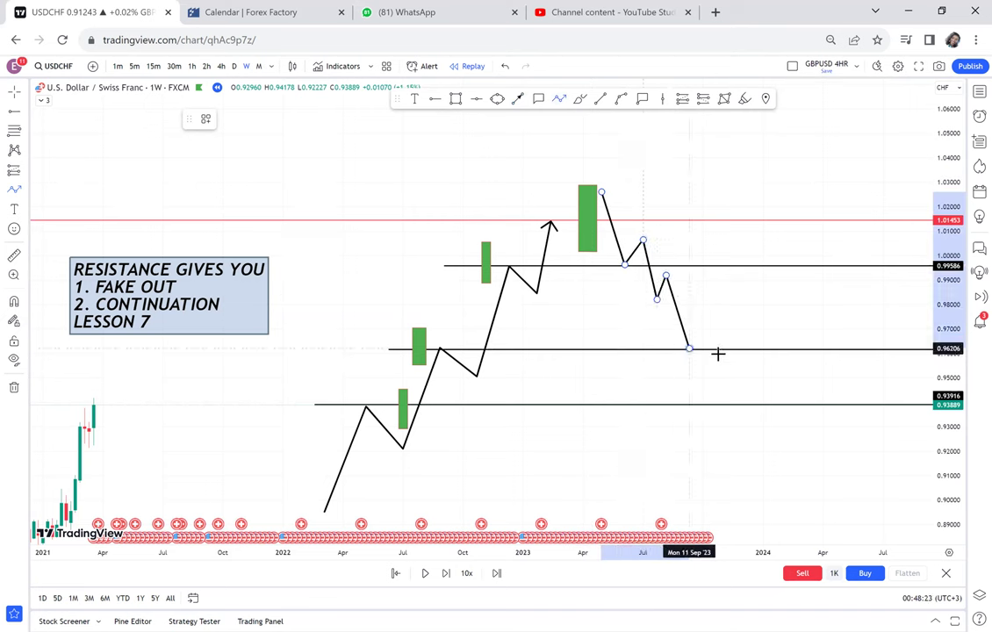
click(712, 320)
double_click(740, 435)
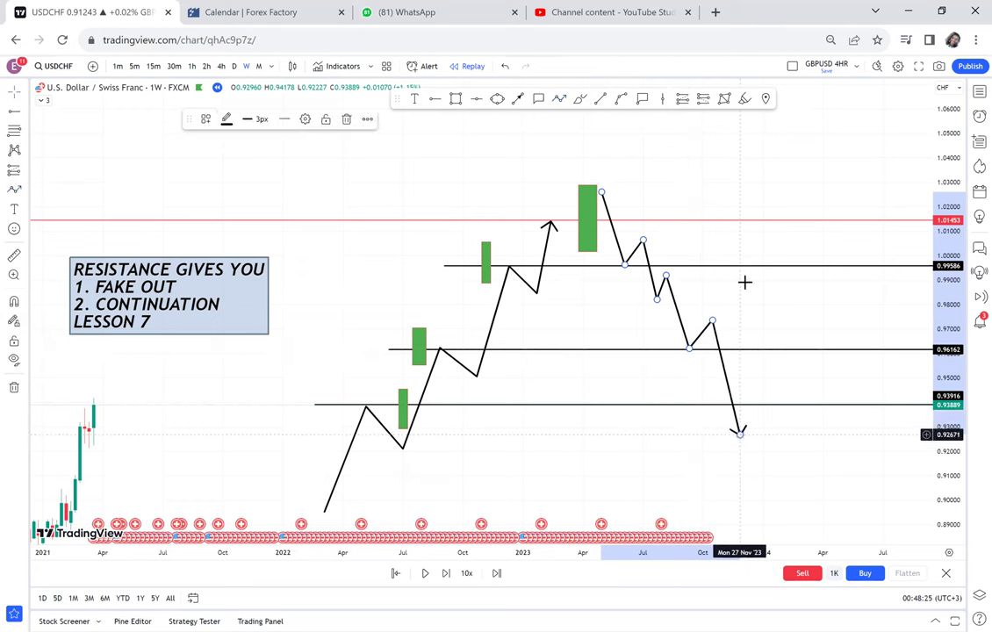
click(744, 281)
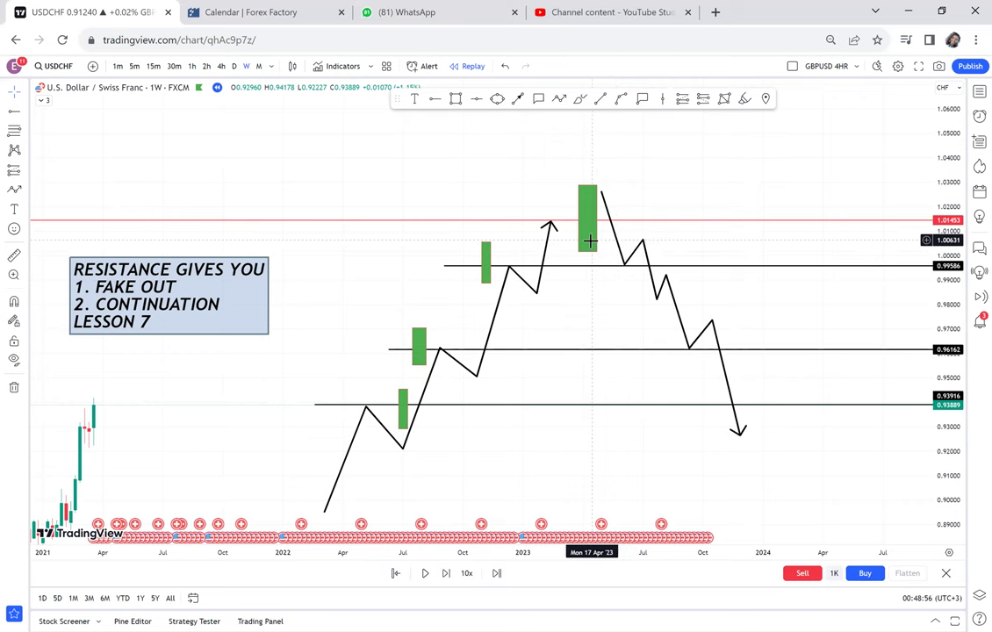
Bring the historical weekly candles from late 2018 to early 2021 into view against the red resistance line.
mouse_move(359, 317)
mouse_down()
mouse_move(568, 195)
mouse_move(696, 226)
mouse_up()
mouse_move(244, 141)
mouse_down()
mouse_move(390, 169)
mouse_move(523, 264)
mouse_up()
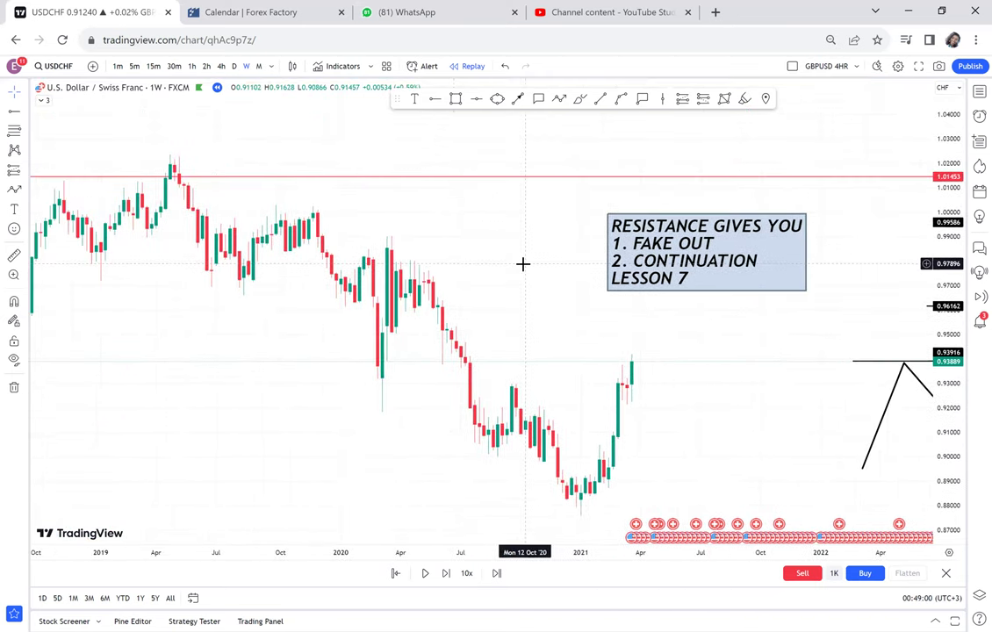
Lower the red resistance line to 1.01237 so it meets the wick highs of late 2018 and early 2019.
scroll(522, 264, down, 3)
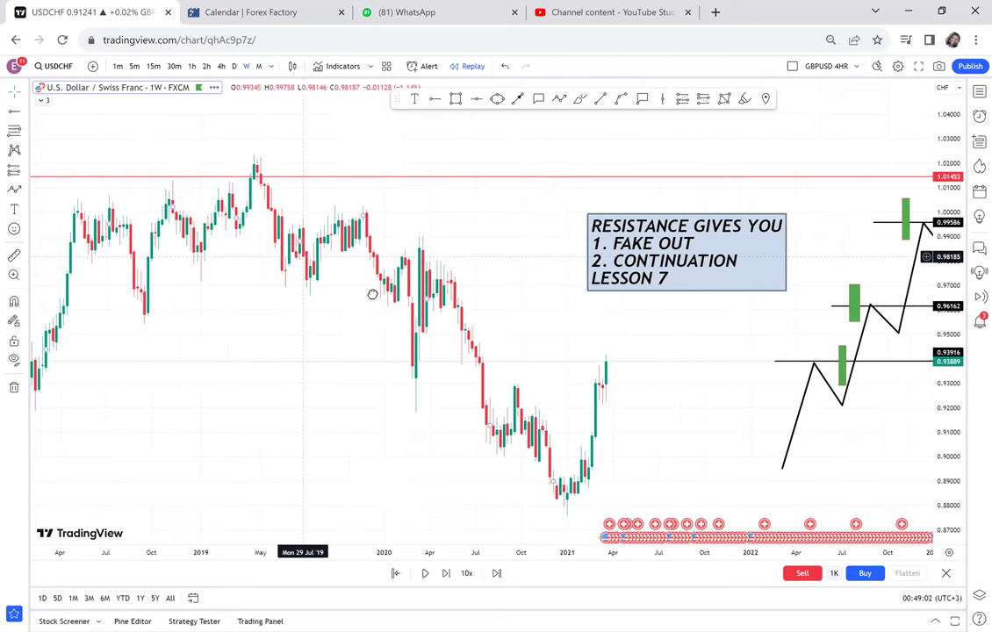
drag(465, 360, 619, 360)
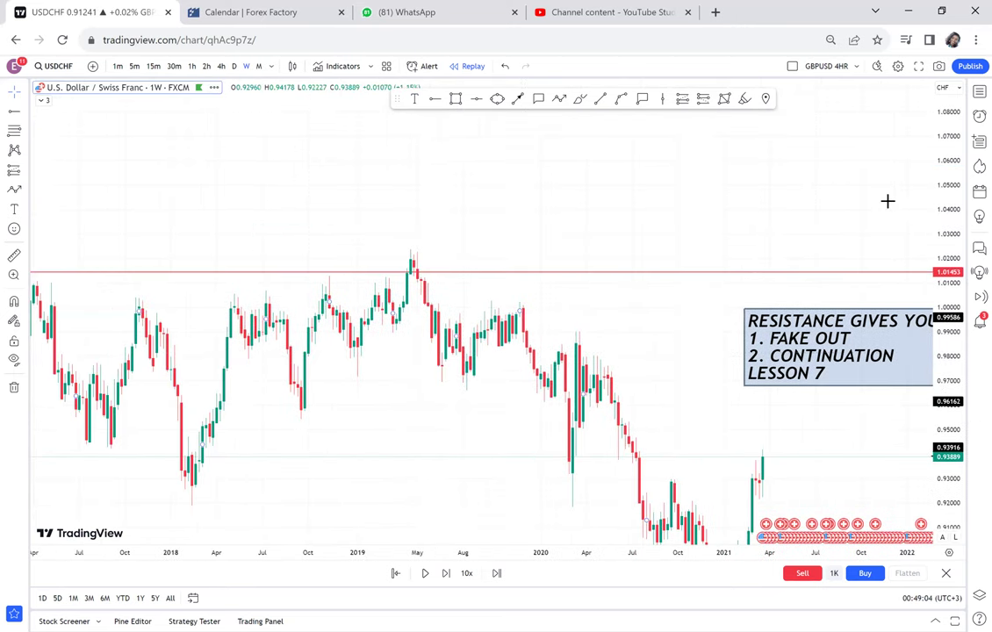
drag(422, 228, 487, 237)
click(488, 214)
scroll(399, 249, up, 1)
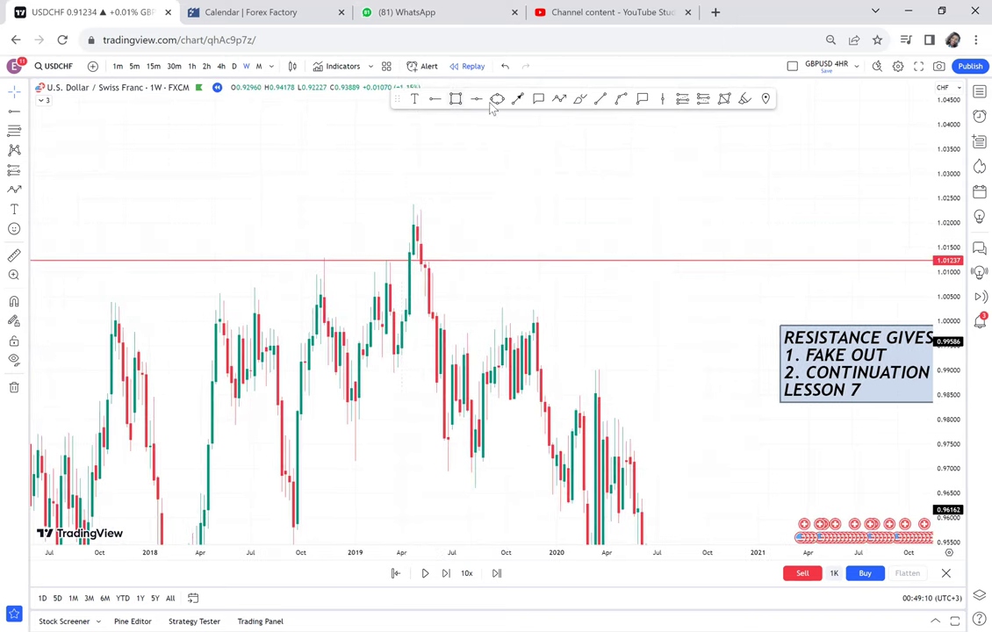
Draw an arrow from about 1.024 down to about 1.015, pointing at the early-2019 wick touching the red line.
click(517, 100)
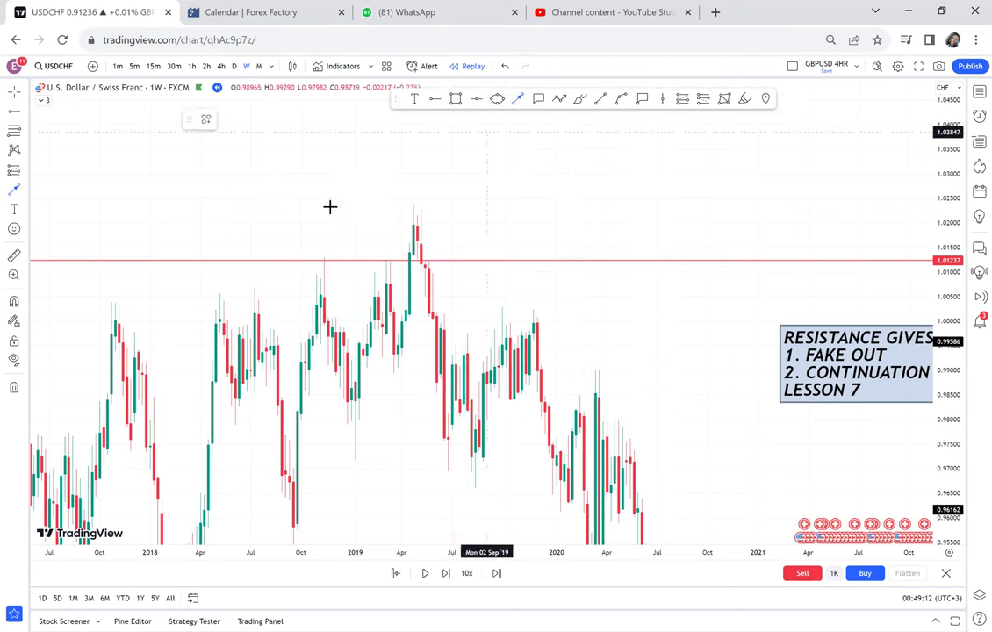
click(328, 202)
click(393, 247)
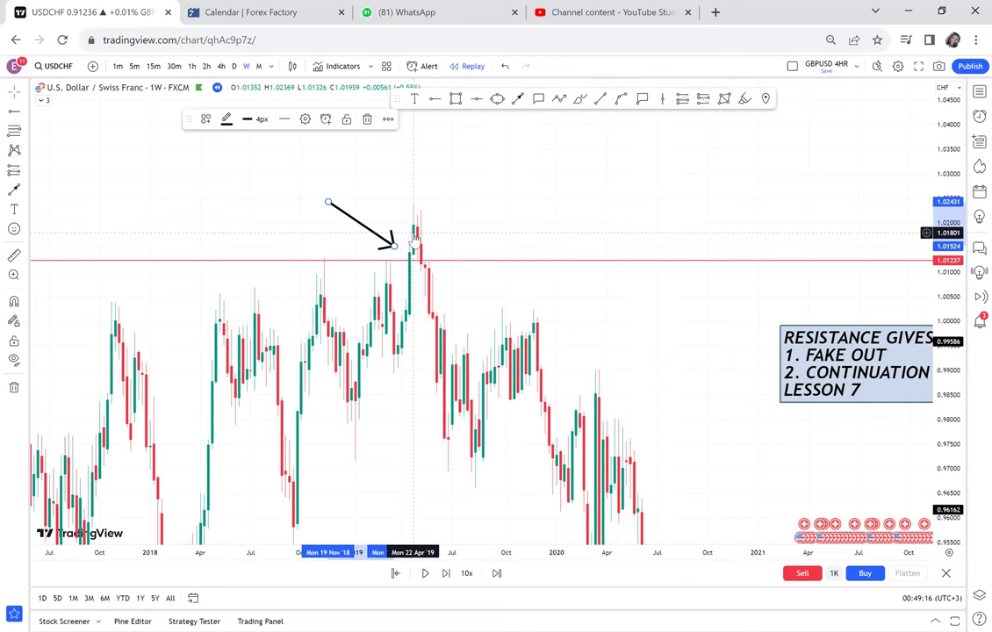
Add a callout reading "FAKEOUT" at about 1.032, pointing to the spring 2019 peak above the red line at about 1.022.
drag(458, 403, 336, 140)
drag(344, 350, 492, 501)
mouse_move(533, 215)
mouse_down()
mouse_move(497, 326)
mouse_move(497, 369)
mouse_up()
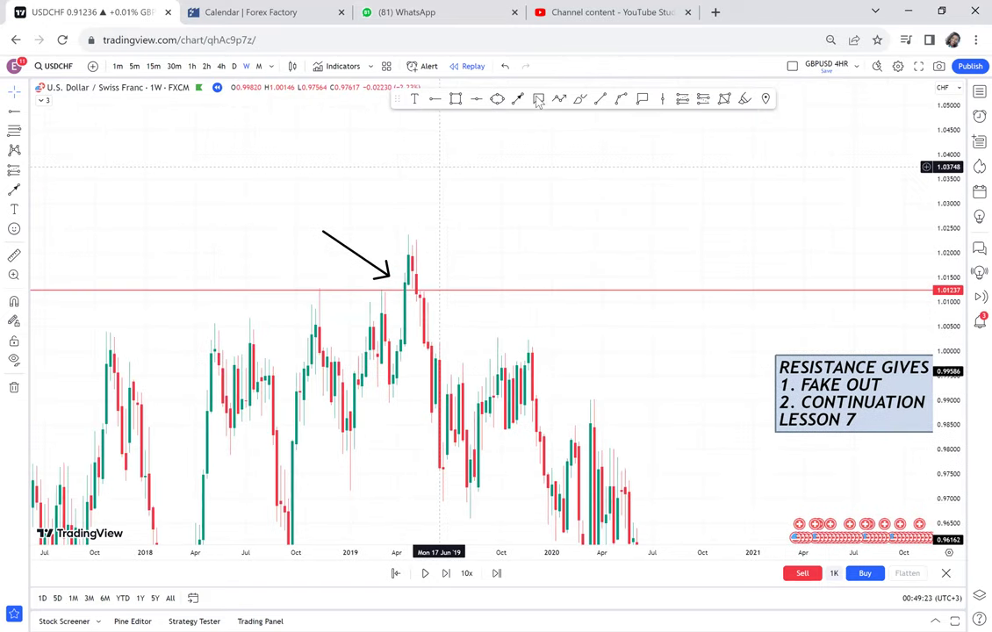
click(538, 99)
click(423, 244)
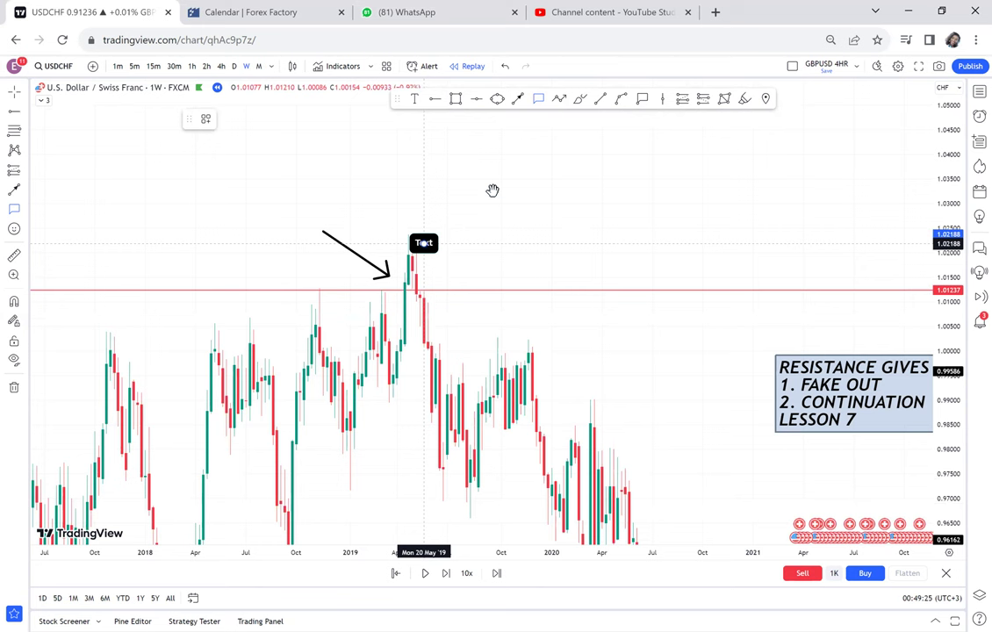
text(FAKEOUT)
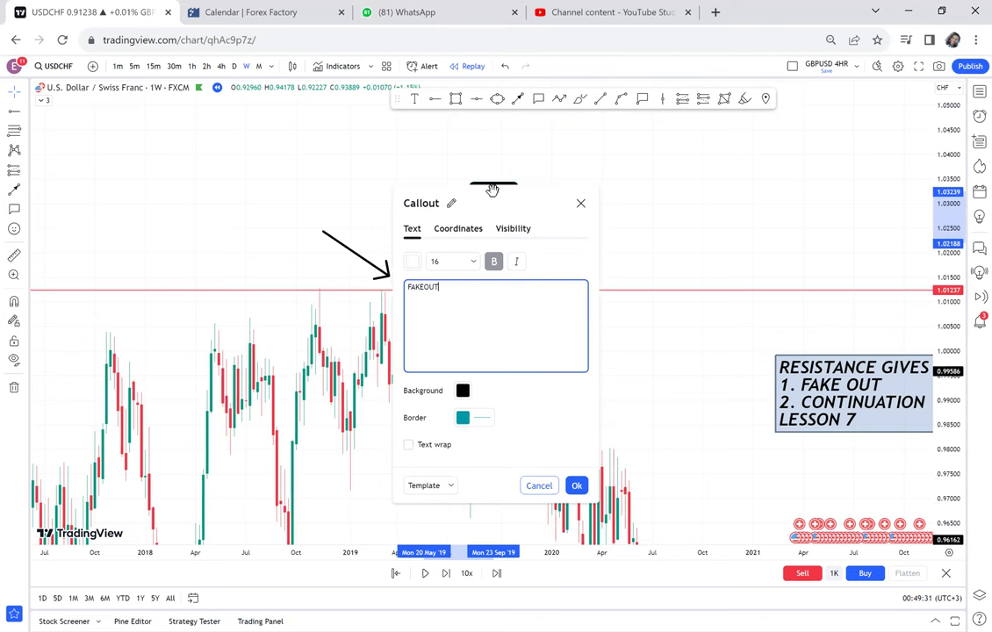
click(612, 187)
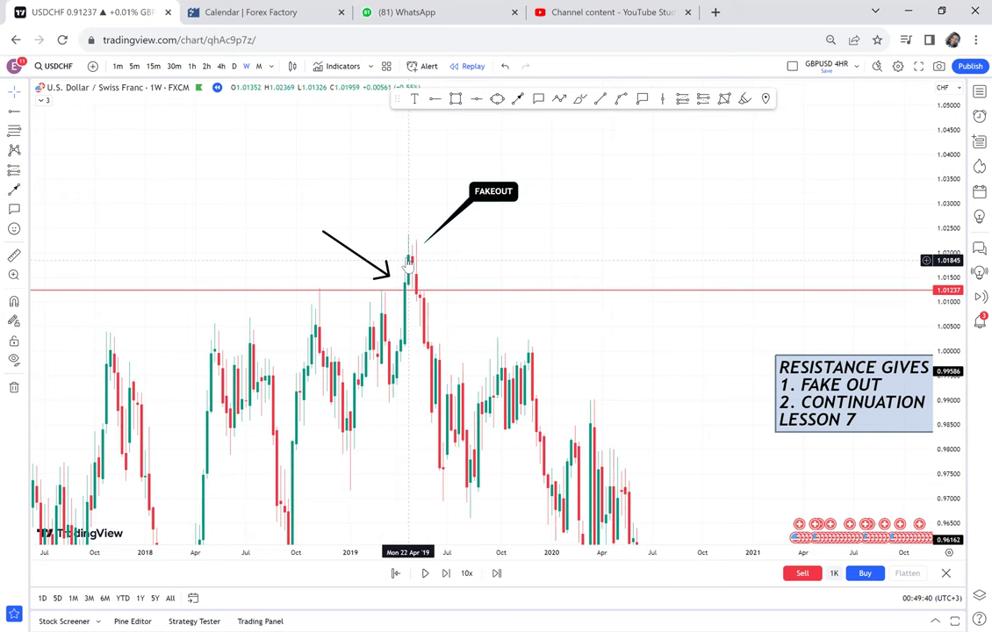
click(406, 291)
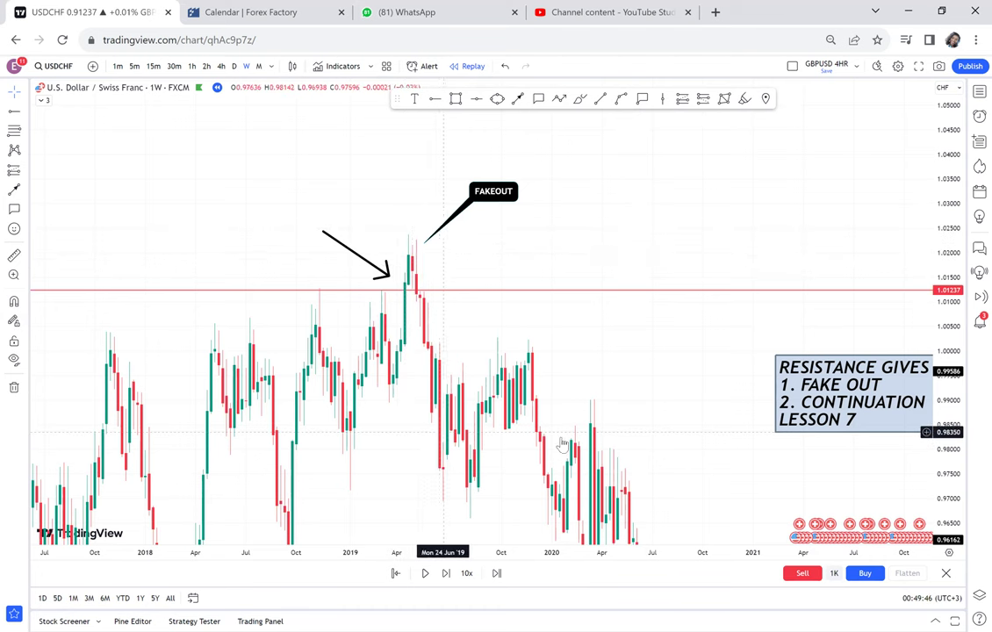
Remove all drawings from the chart.
mouse_move(563, 445)
mouse_down()
mouse_move(482, 341)
mouse_move(505, 212)
mouse_up()
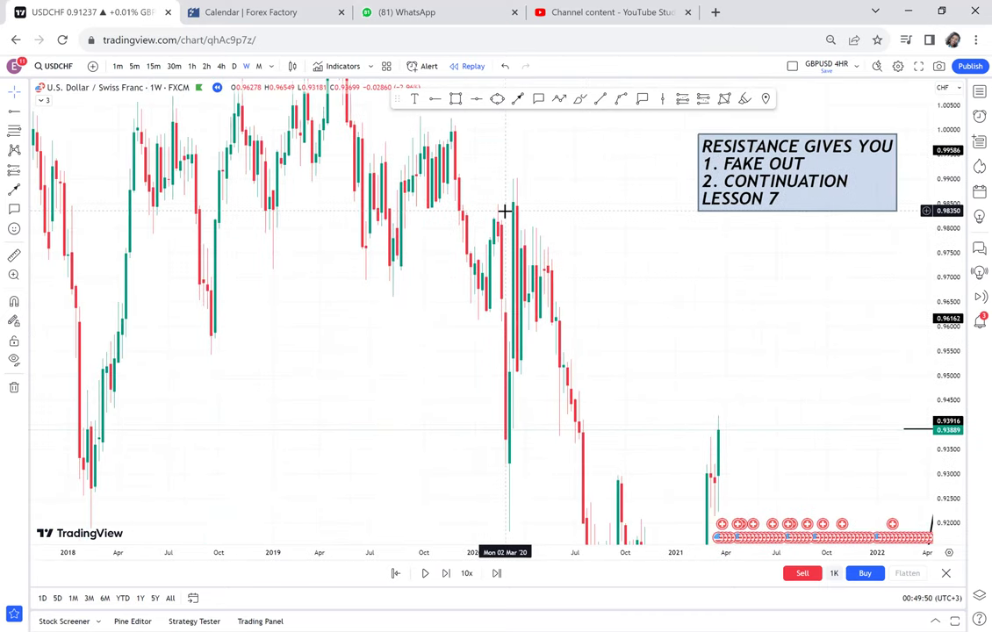
mouse_move(611, 334)
mouse_down()
mouse_move(343, 288)
mouse_move(313, 296)
mouse_up()
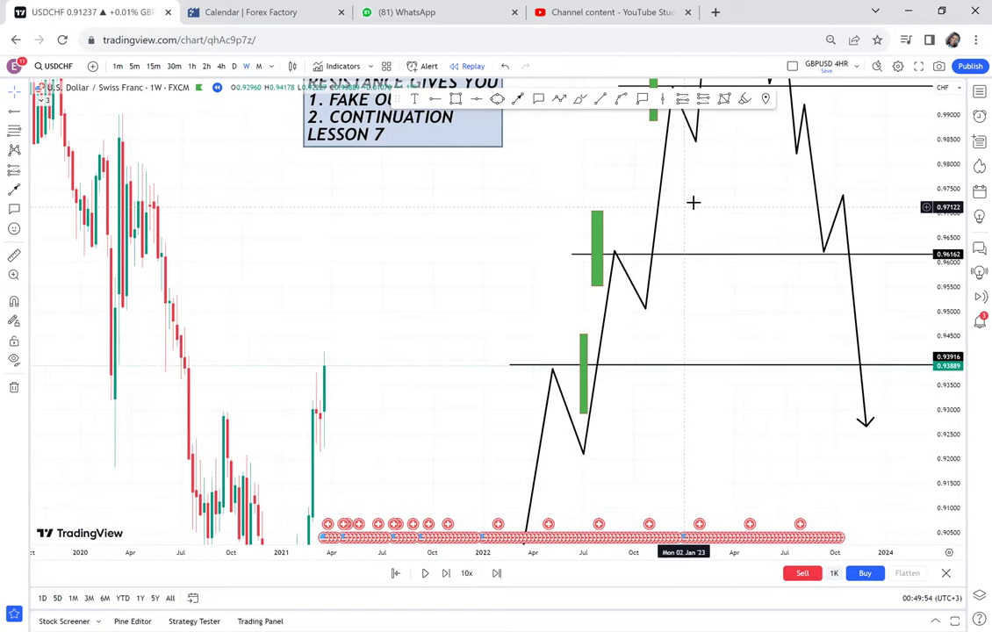
drag(693, 202, 738, 114)
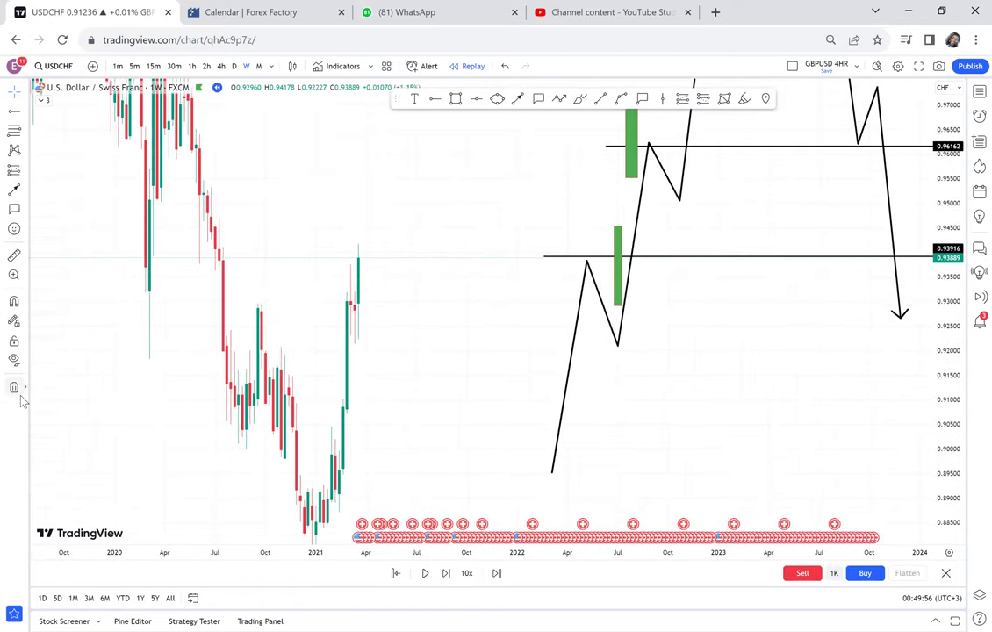
click(14, 387)
click(48, 390)
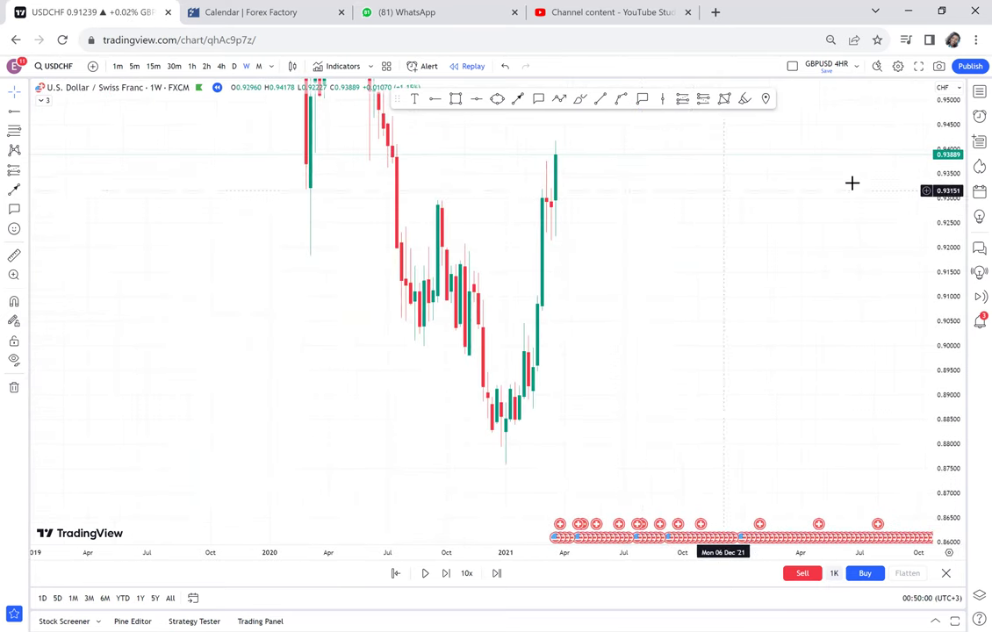
Place a red horizontal line at 0.92944, on the September 2020 swing high.
drag(946, 154, 934, 327)
drag(788, 223, 656, 311)
scroll(730, 308, down, 1)
scroll(730, 308, down, 2)
click(476, 100)
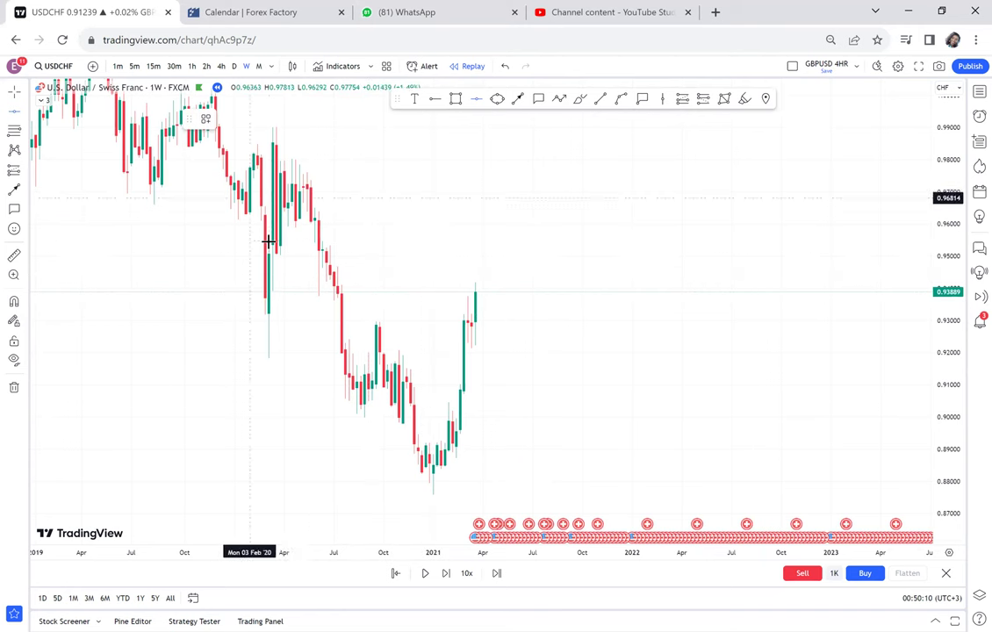
click(302, 322)
scroll(403, 315, up, 2)
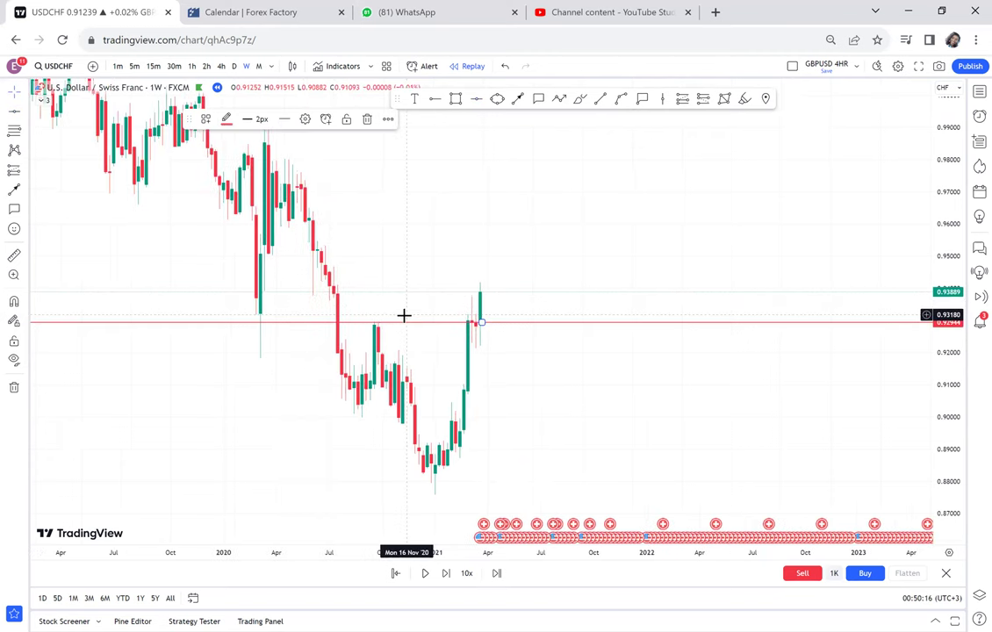
click(570, 280)
Add a text label reading "RESISTANCE" at the red line beside the September 2020 high.
drag(601, 272, 722, 239)
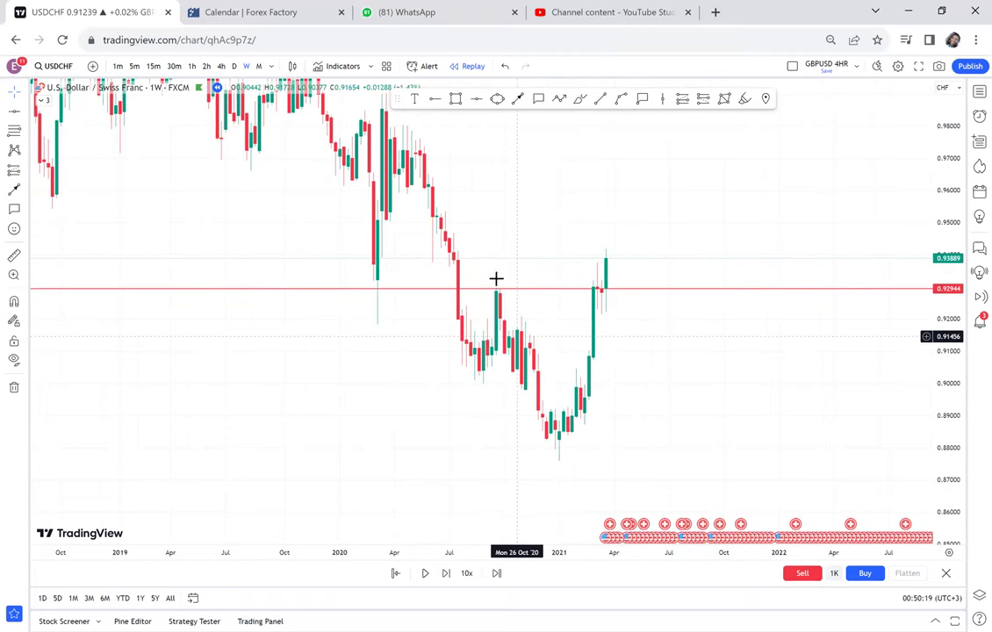
click(416, 99)
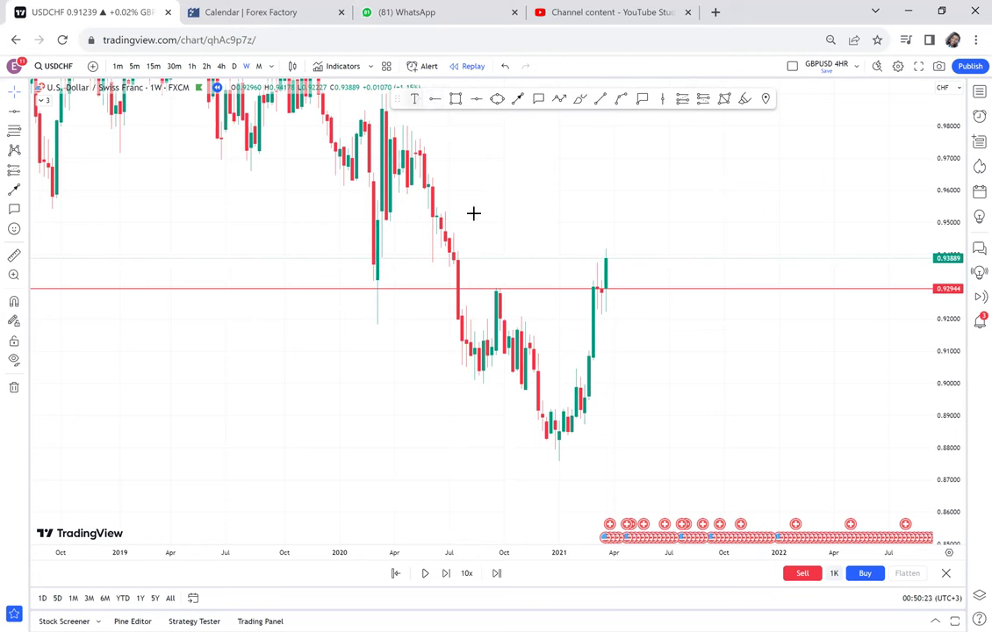
click(496, 278)
text(RE)
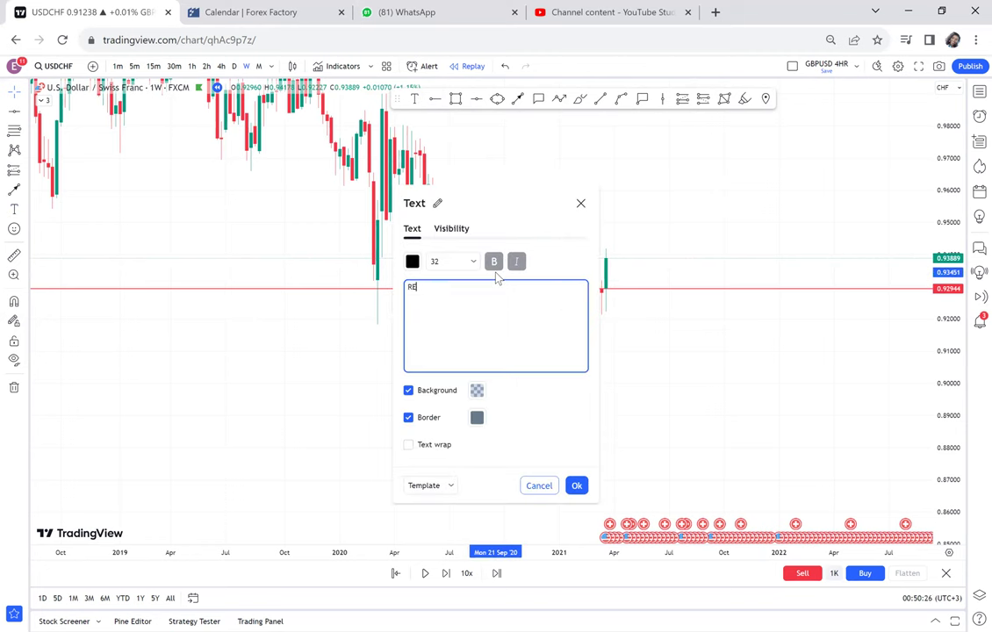
text(SISTANCE)
click(611, 250)
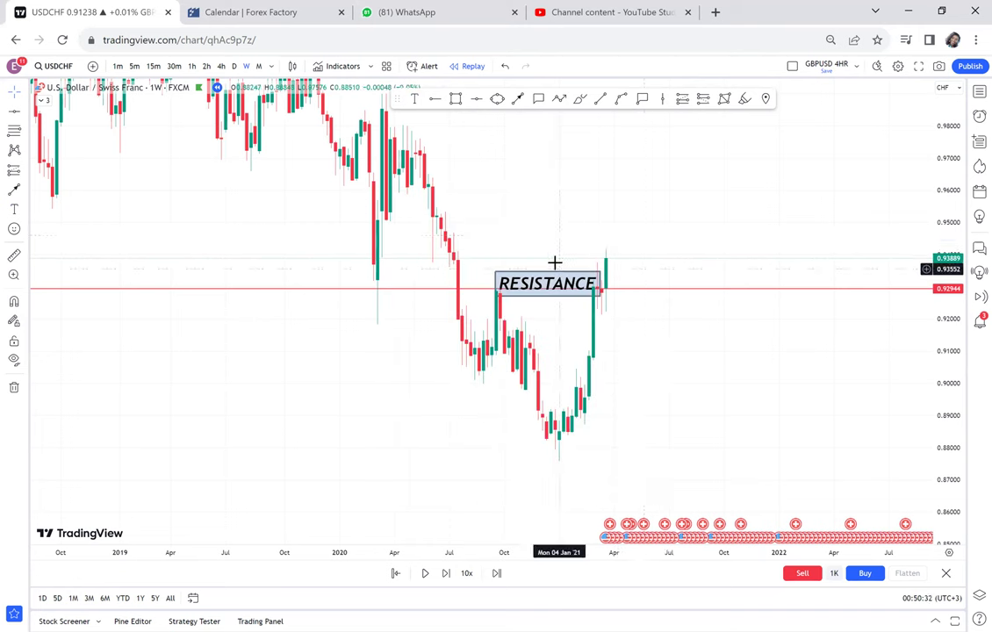
Remove the RESISTANCE label's background and border, set its font size to 14 and place it just above the red line.
drag(555, 262, 517, 233)
double_click(516, 255)
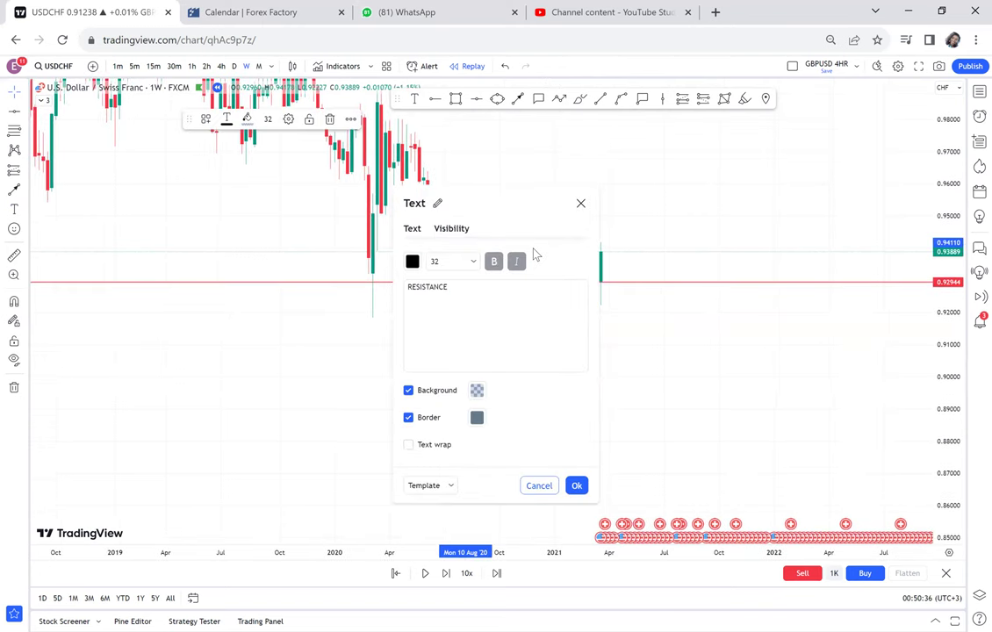
click(409, 392)
click(409, 419)
click(445, 261)
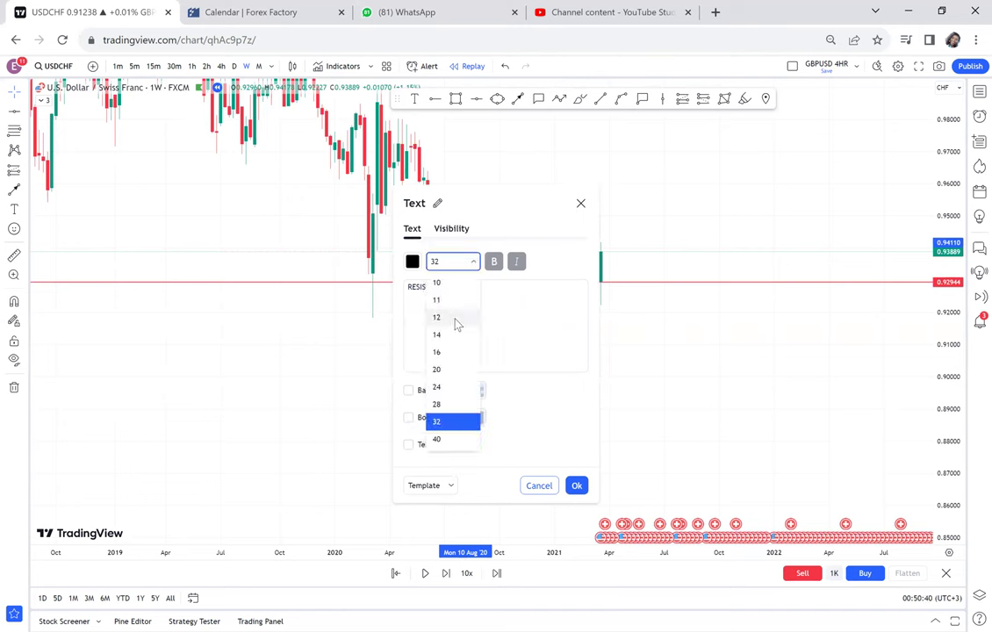
click(452, 329)
click(694, 248)
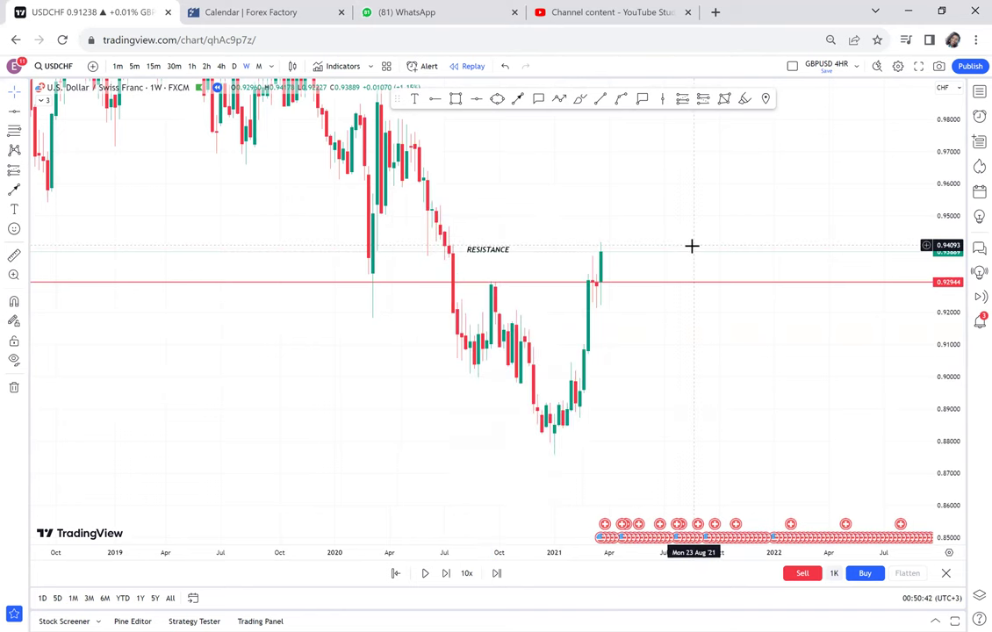
drag(505, 255, 554, 279)
Draw a short downward arrow beside the latest green candle, from about 0.939 to about 0.933, just above the red line.
drag(682, 238, 584, 273)
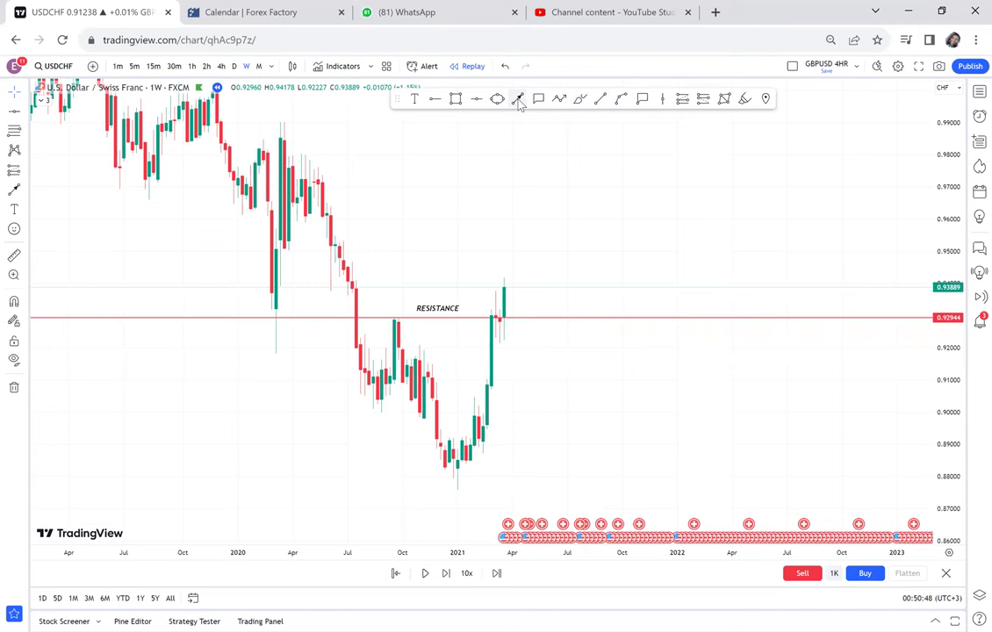
click(519, 102)
drag(520, 285, 526, 303)
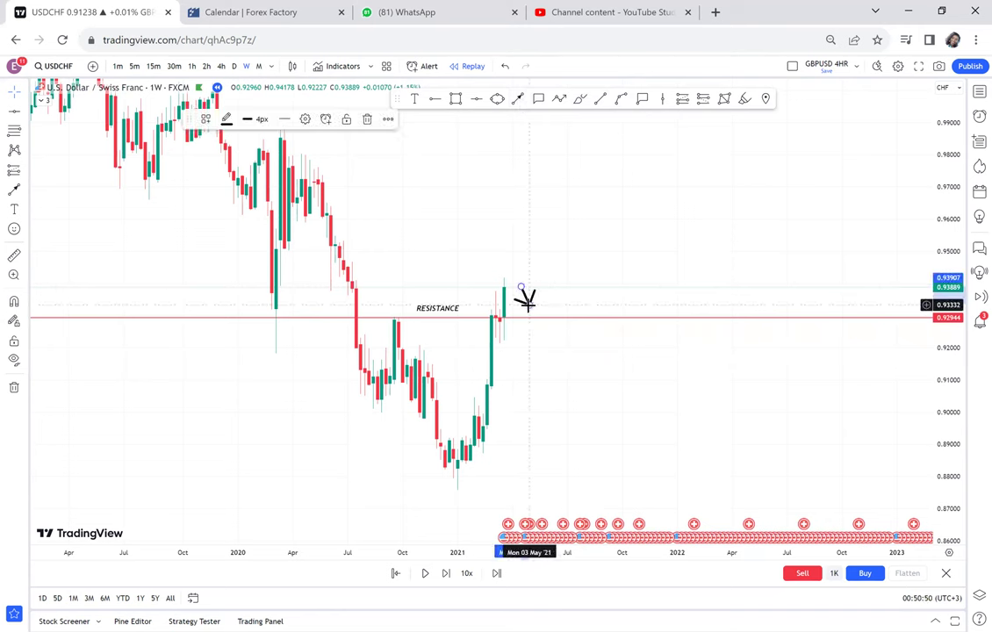
Sketch a rising zigzag path beside the short arrow, from about 0.933 up through 0.972, and discard it.
click(559, 99)
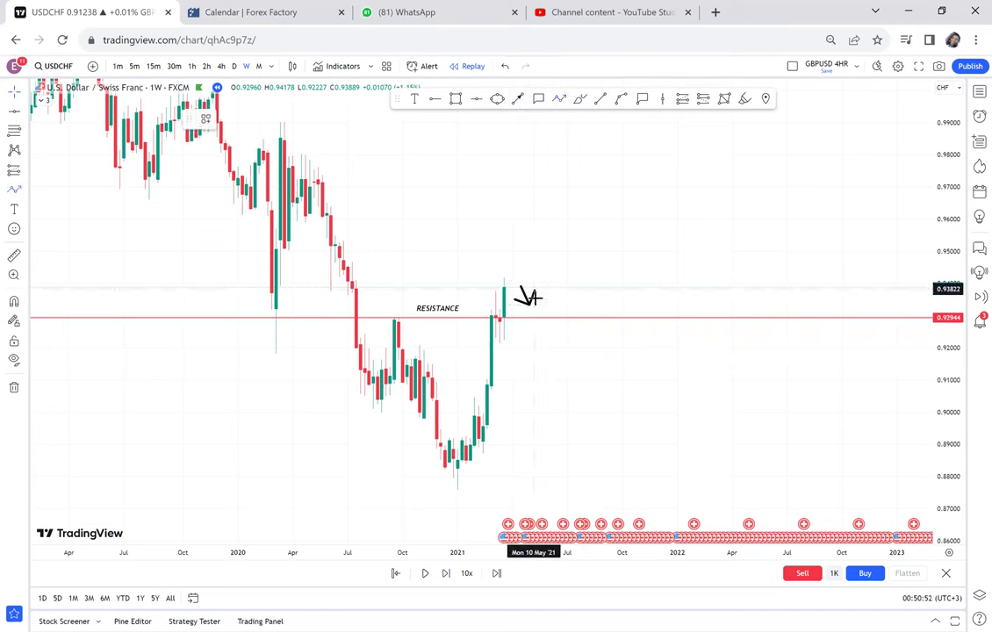
click(537, 303)
click(551, 235)
click(567, 253)
click(588, 178)
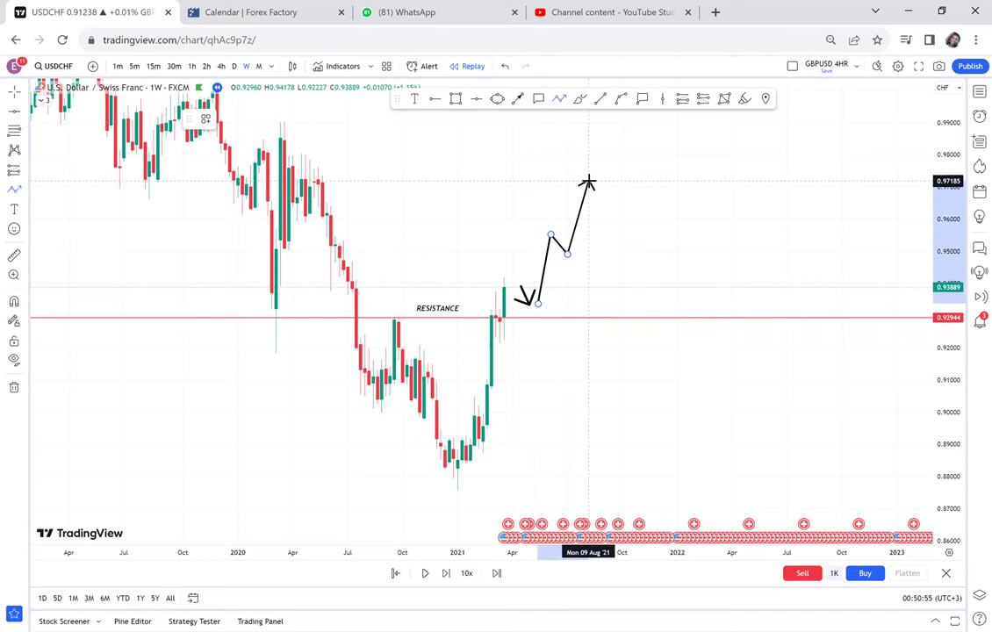
double_click(625, 143)
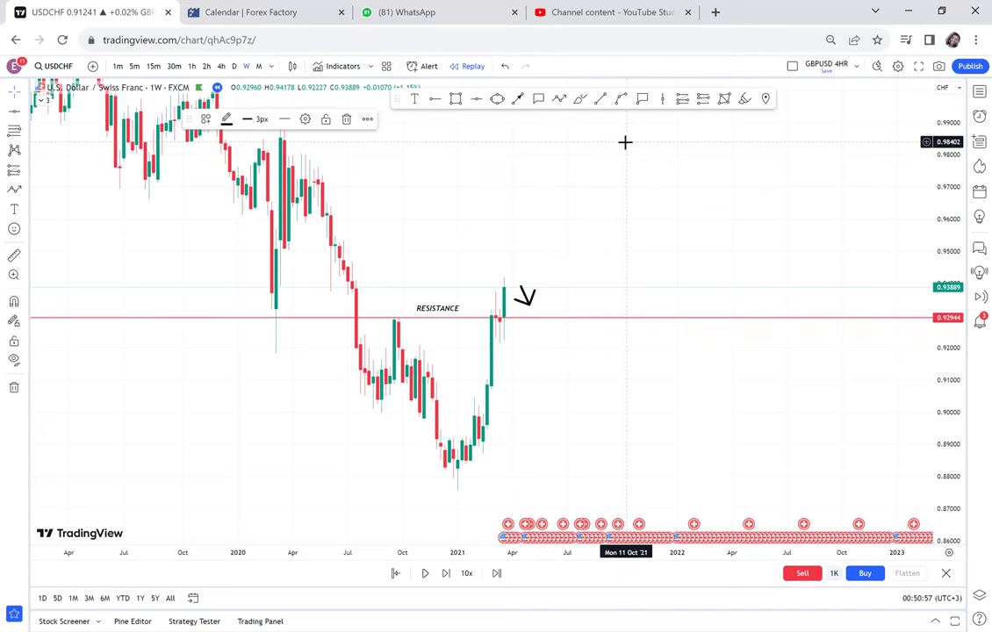
Delete the short arrow beside the latest green candle.
click(530, 313)
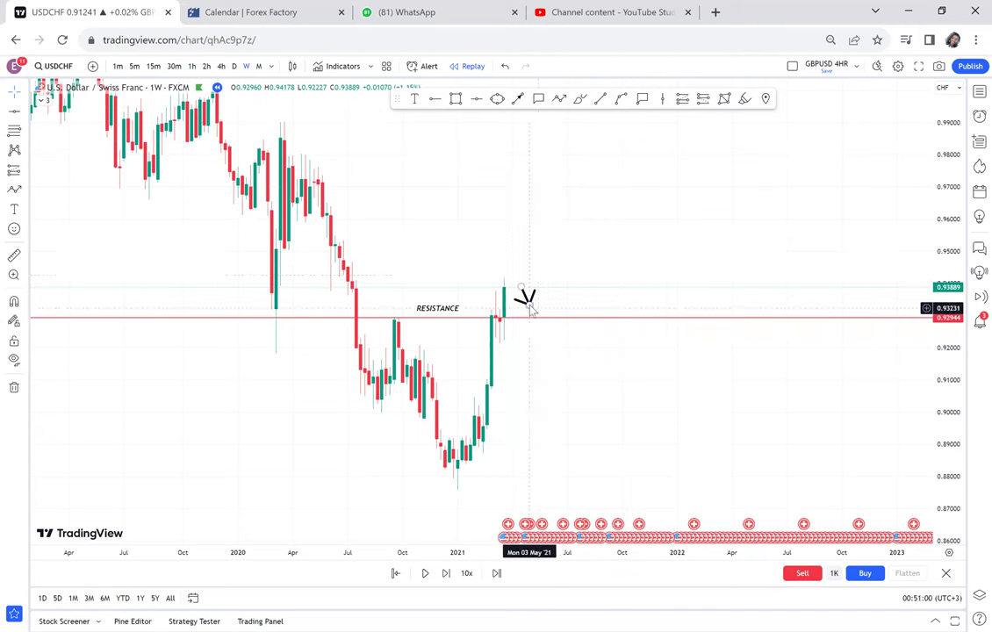
click(528, 304)
key(Delete)
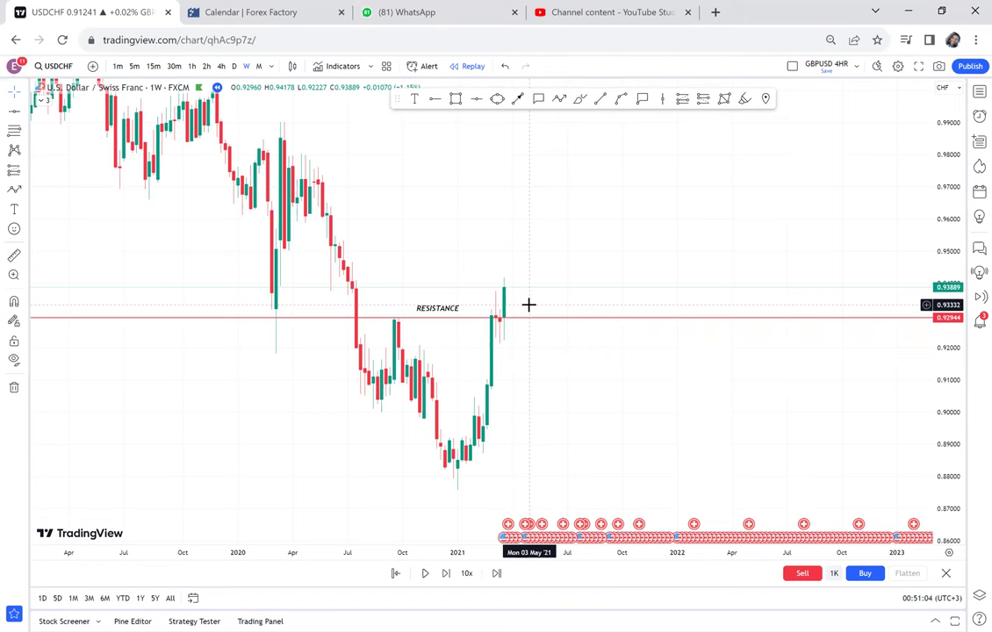
scroll(528, 305, down, 2)
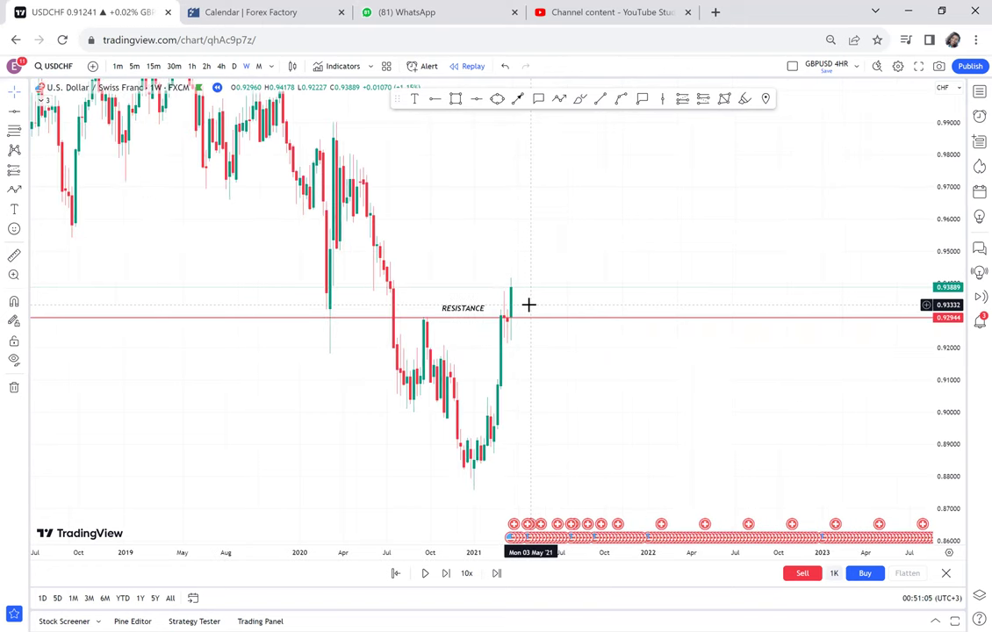
scroll(535, 290, down, 2)
drag(622, 358, 581, 264)
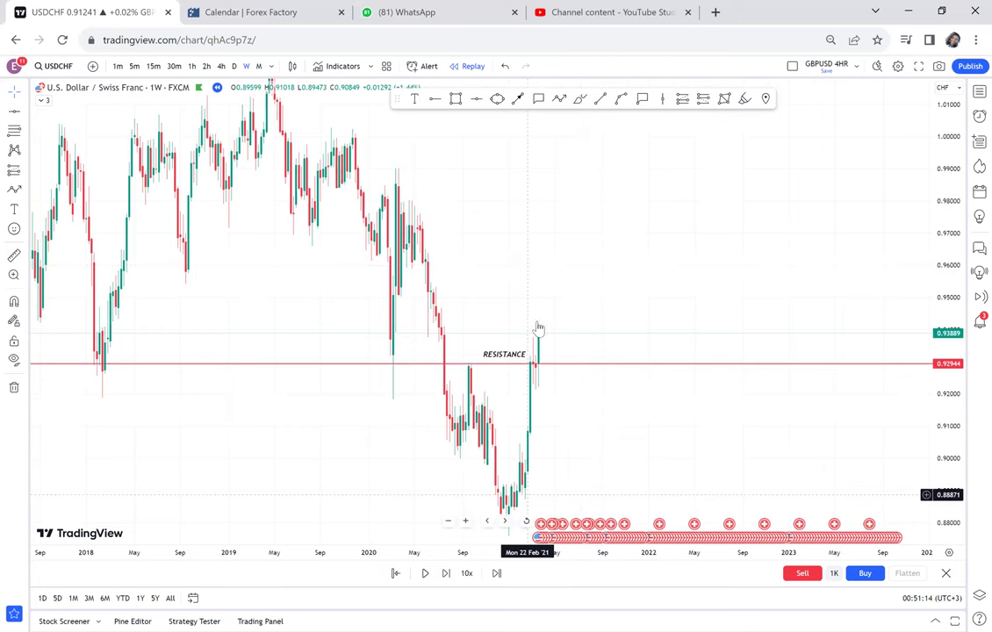
drag(559, 287, 563, 262)
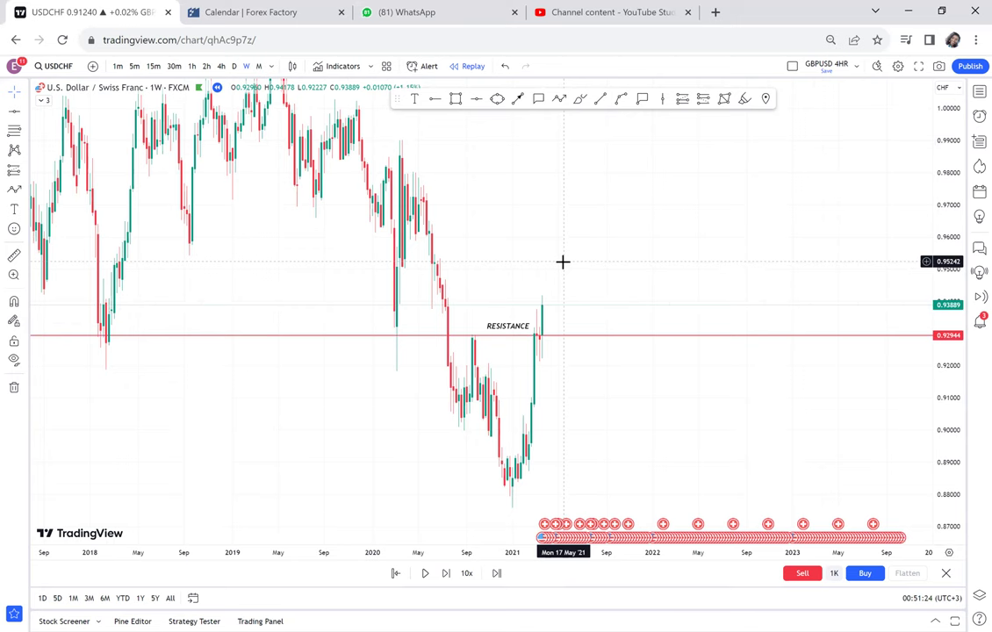
scroll(584, 316, up, 1)
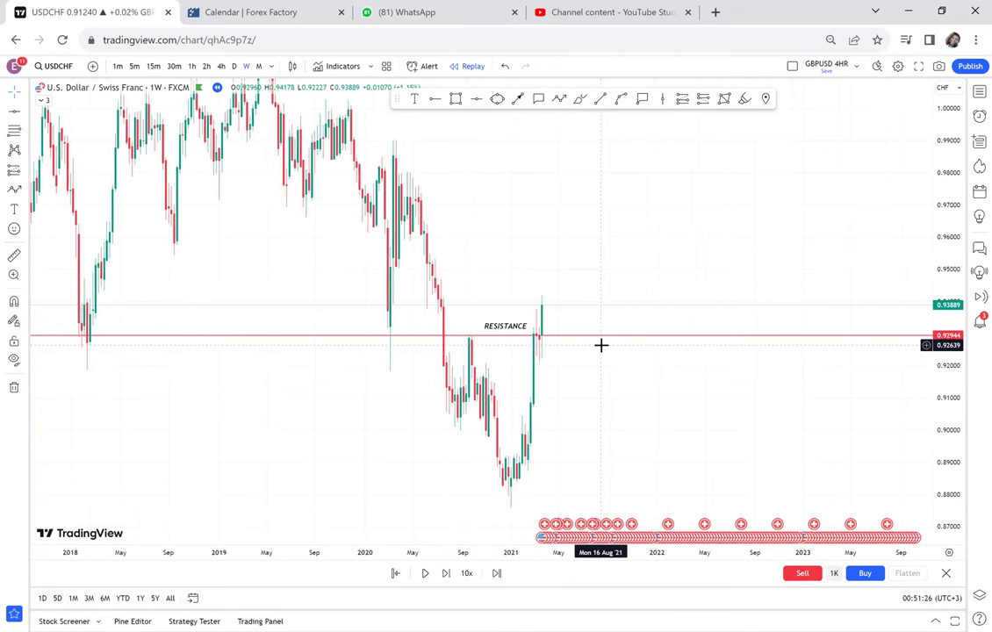
drag(651, 246, 564, 248)
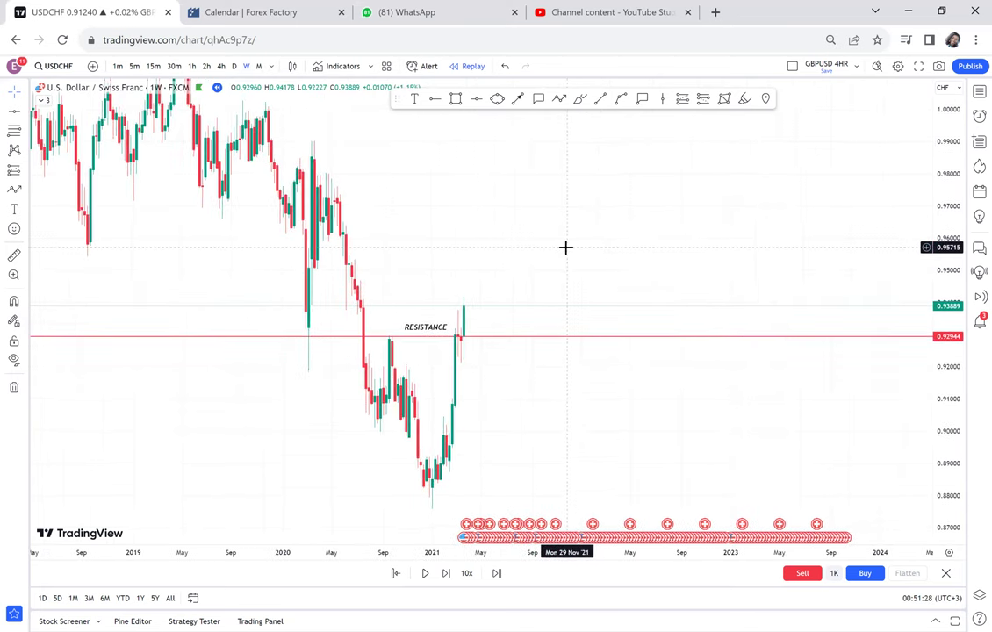
Add a text label reading "FAKE OUT = DOUBLE TOP ON LOWER TIMEFRAME" in the empty area beyond the latest candle, at about 0.974.
scroll(566, 248, up, 1)
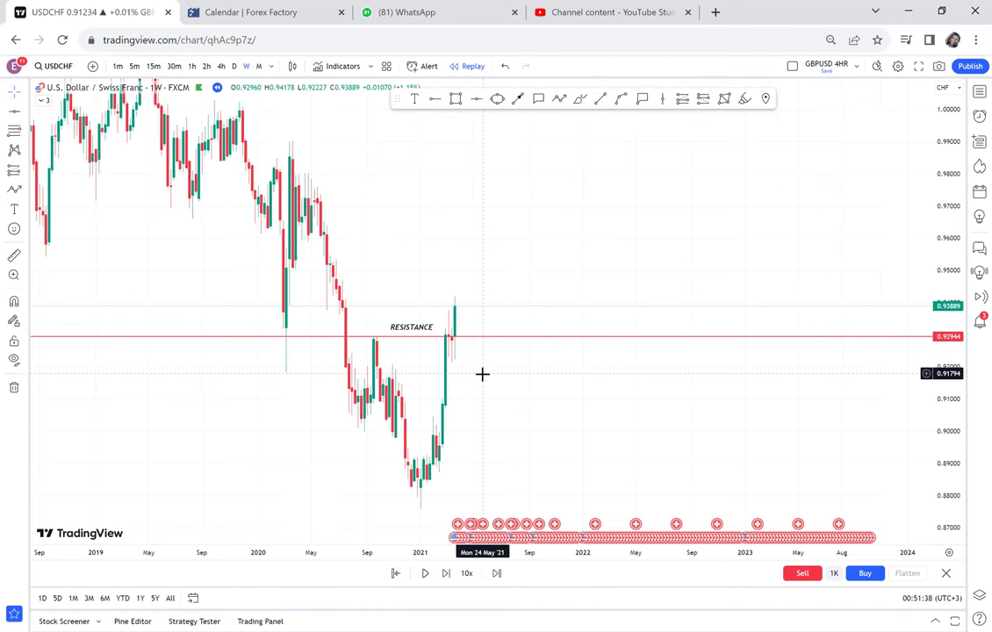
scroll(539, 230, right, 3)
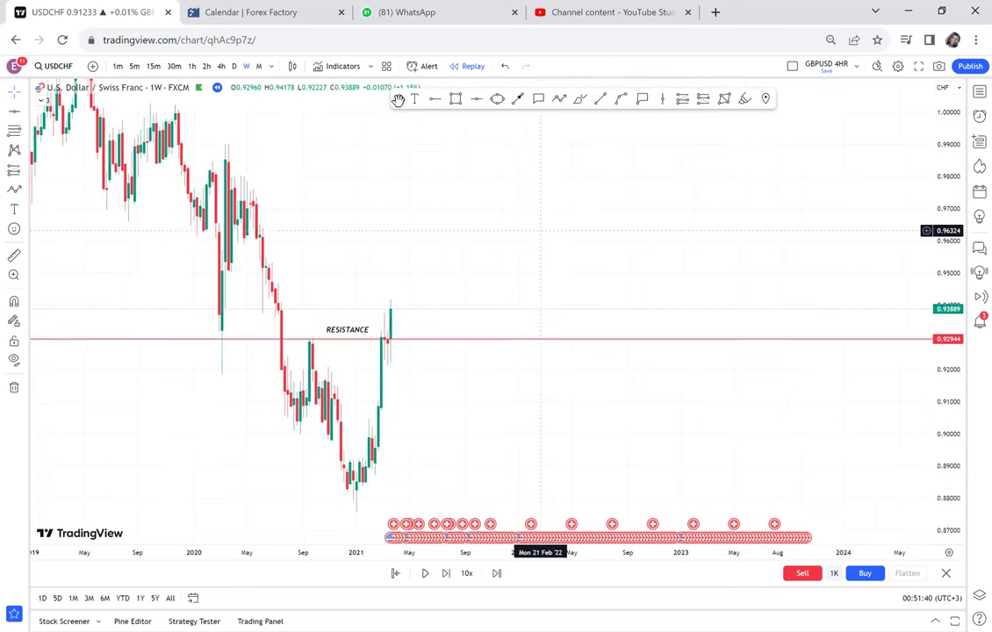
click(415, 100)
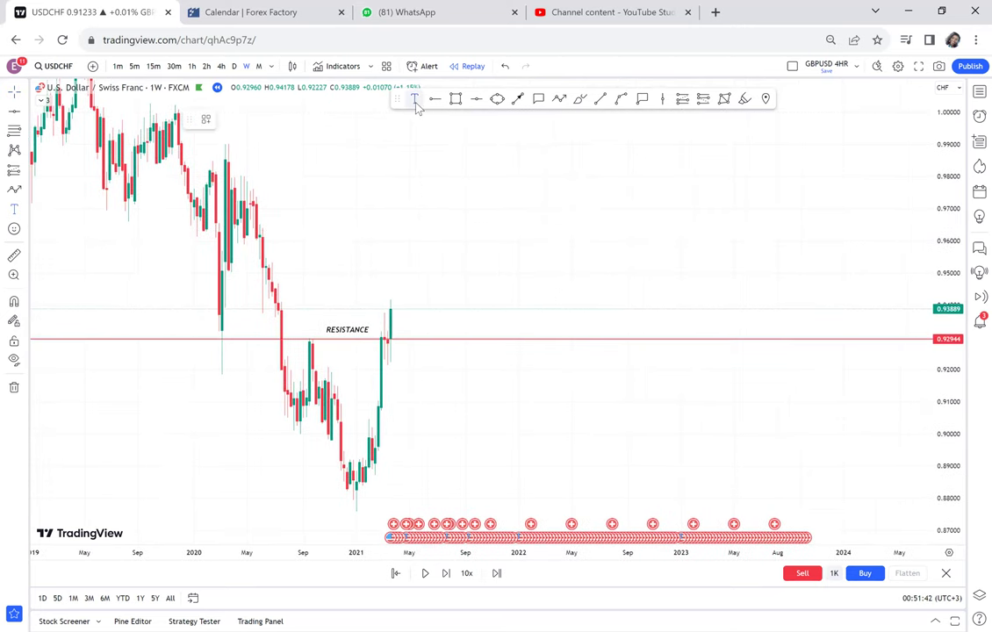
click(450, 195)
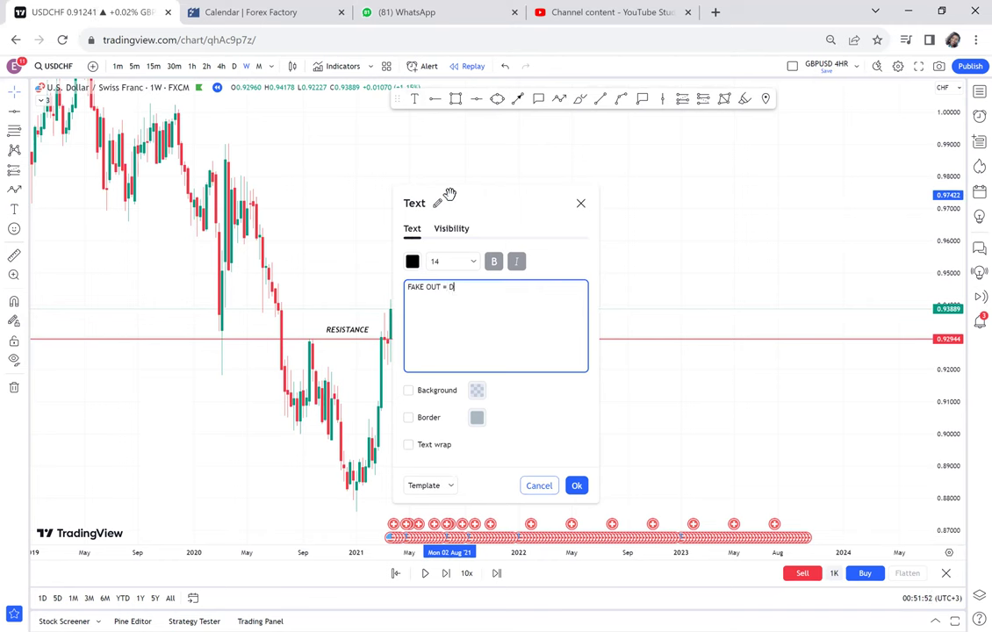
text(UBLE TOP ON LOWER)
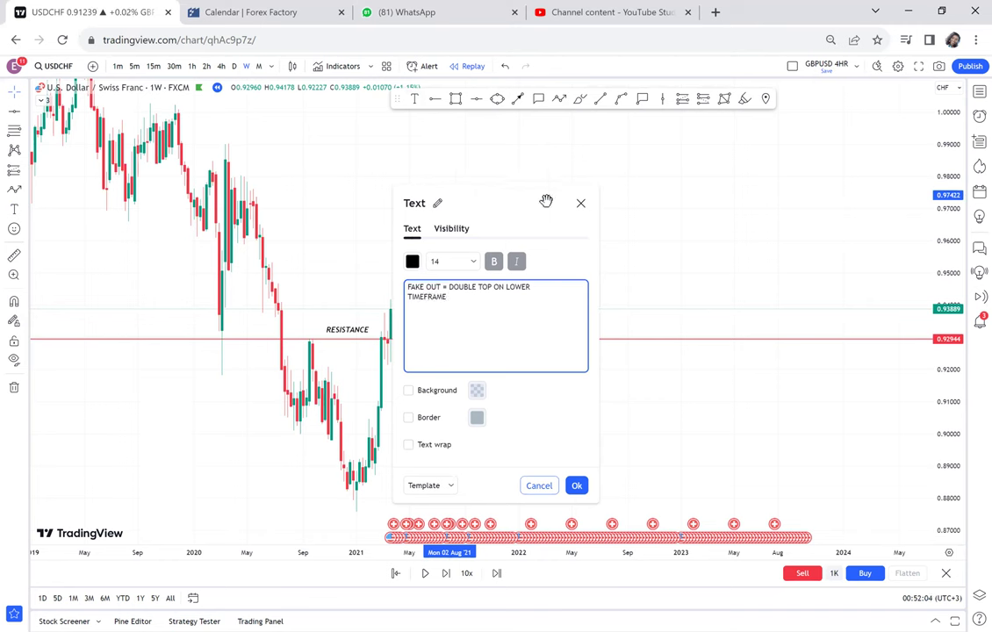
click(684, 279)
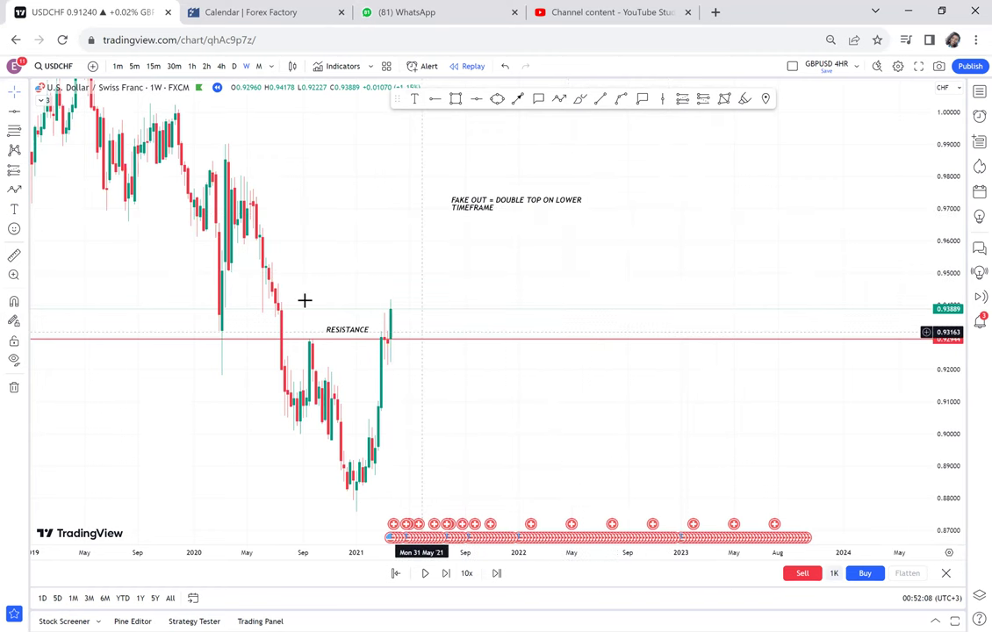
drag(548, 277, 709, 252)
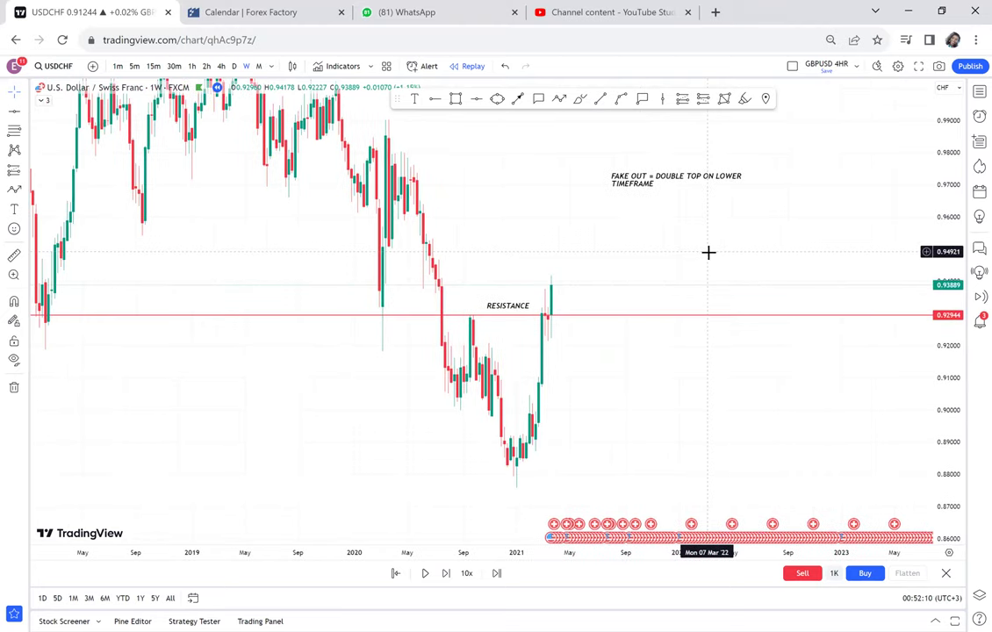
scroll(368, 288, up, 2)
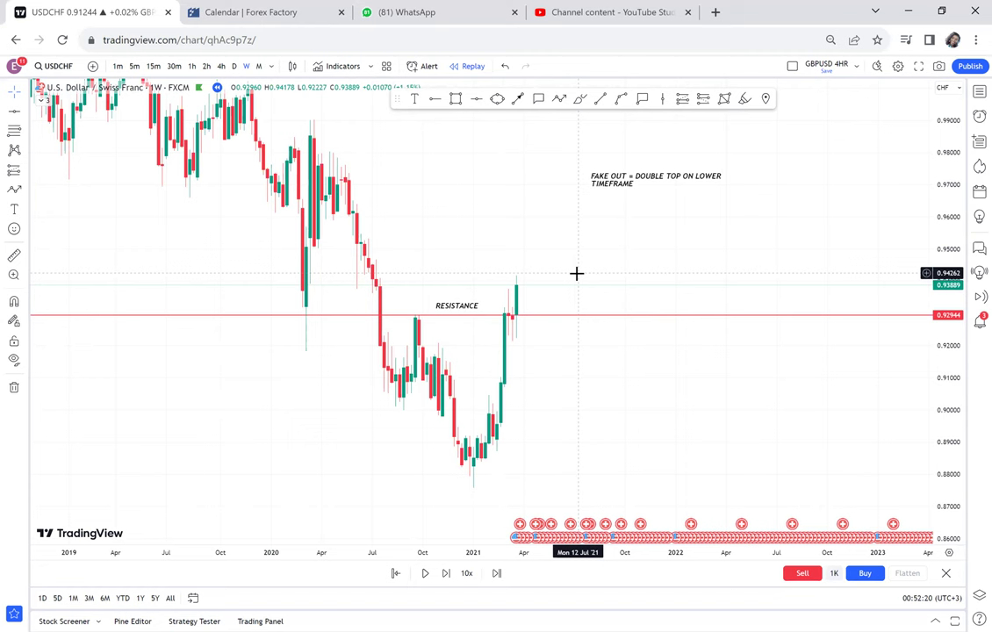
double_click(619, 181)
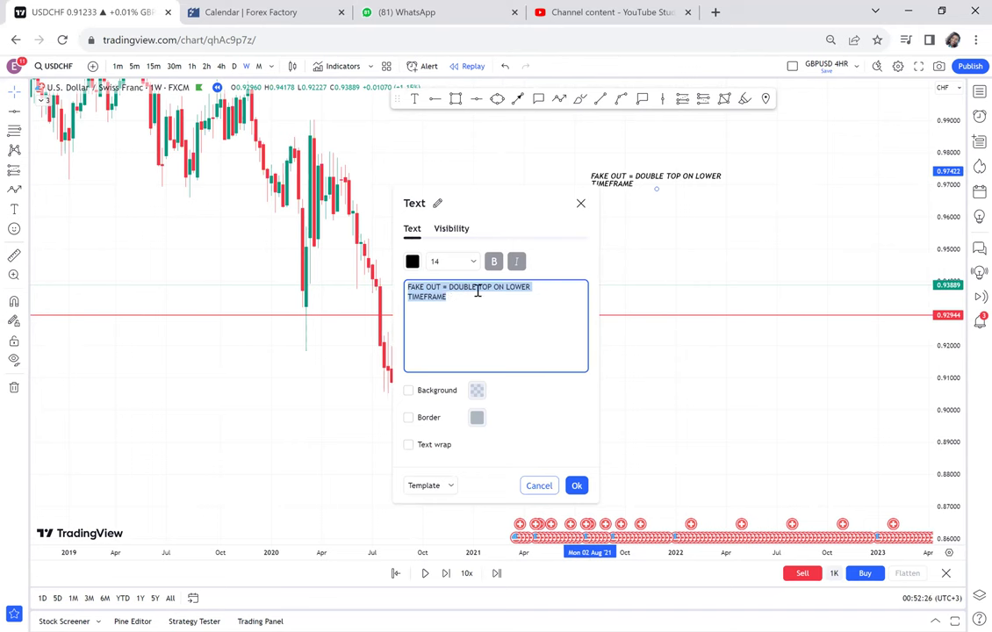
click(672, 228)
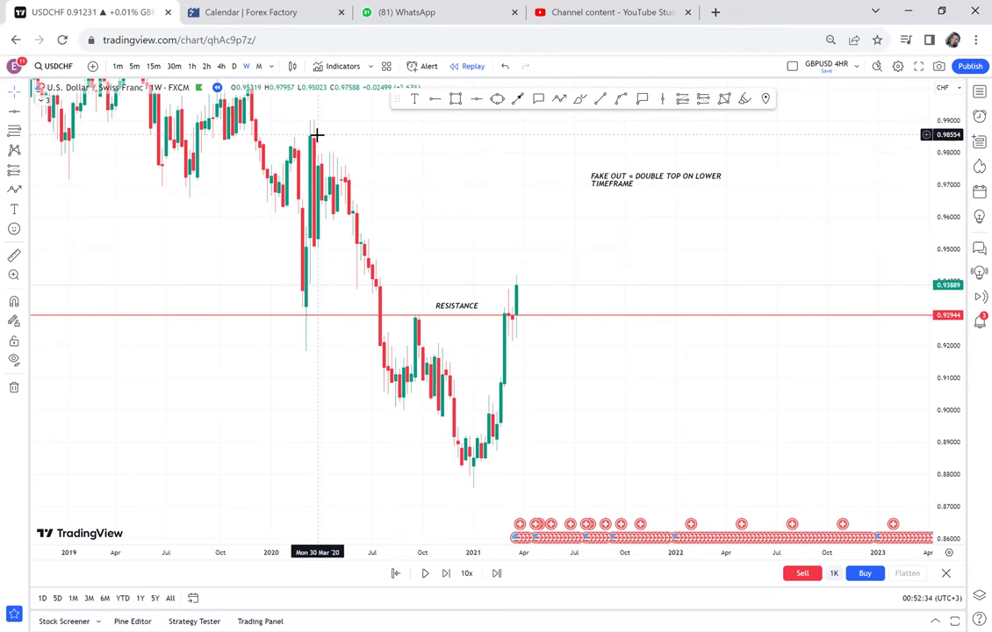
Switch the chart to the daily timeframe and enlarge the price area around the resistance line.
click(233, 67)
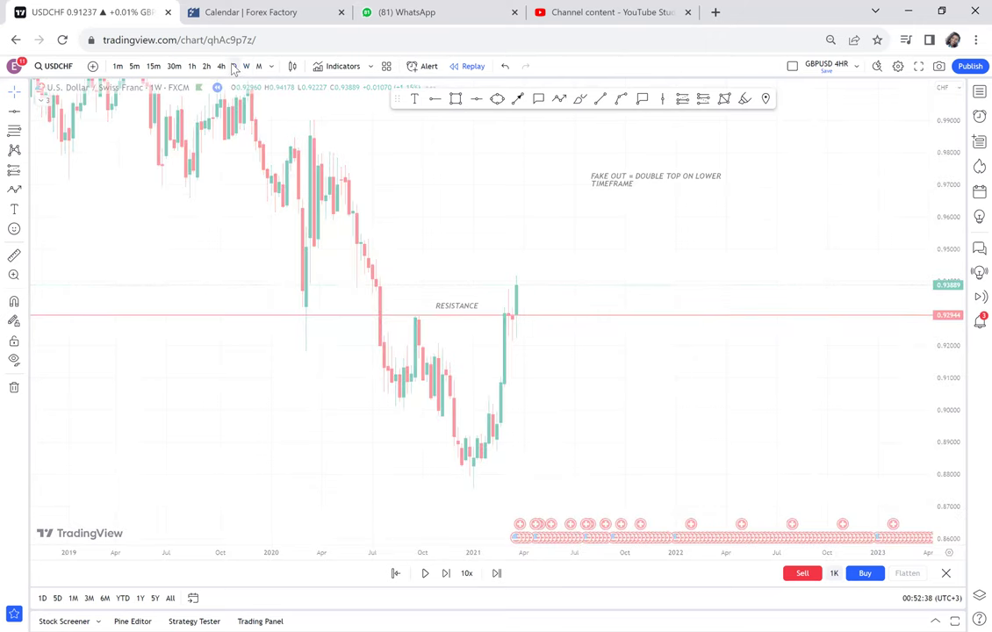
scroll(357, 215, down, 5)
drag(356, 215, 601, 226)
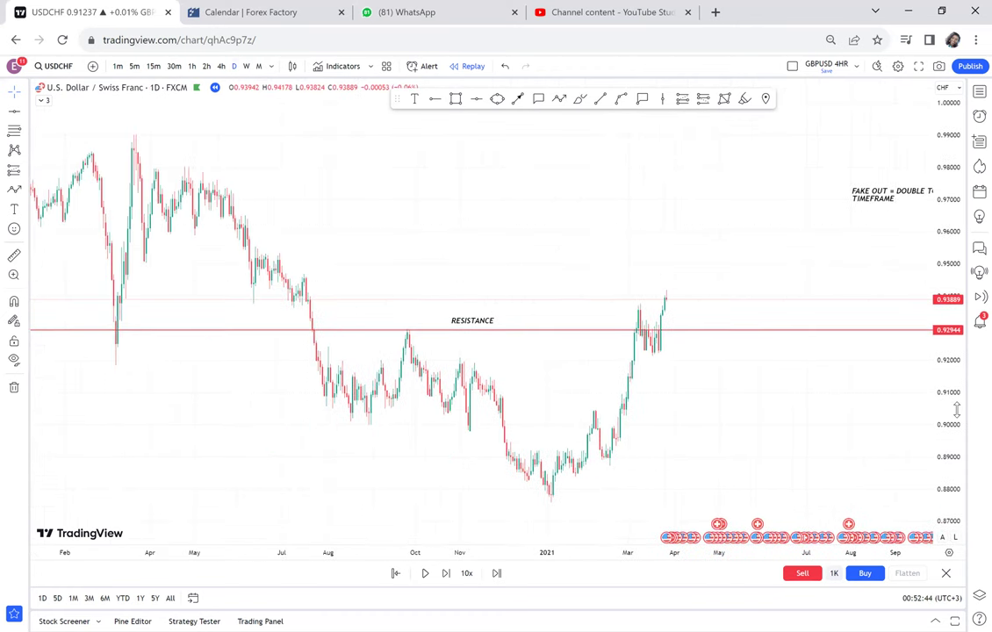
drag(957, 410, 912, 193)
drag(514, 254, 603, 321)
scroll(603, 320, up, 2)
Draw a rectangle from 9 Jul 2020 to 3 May 2021 between about 0.939 and 0.941, filled black at 25% opacity.
click(456, 98)
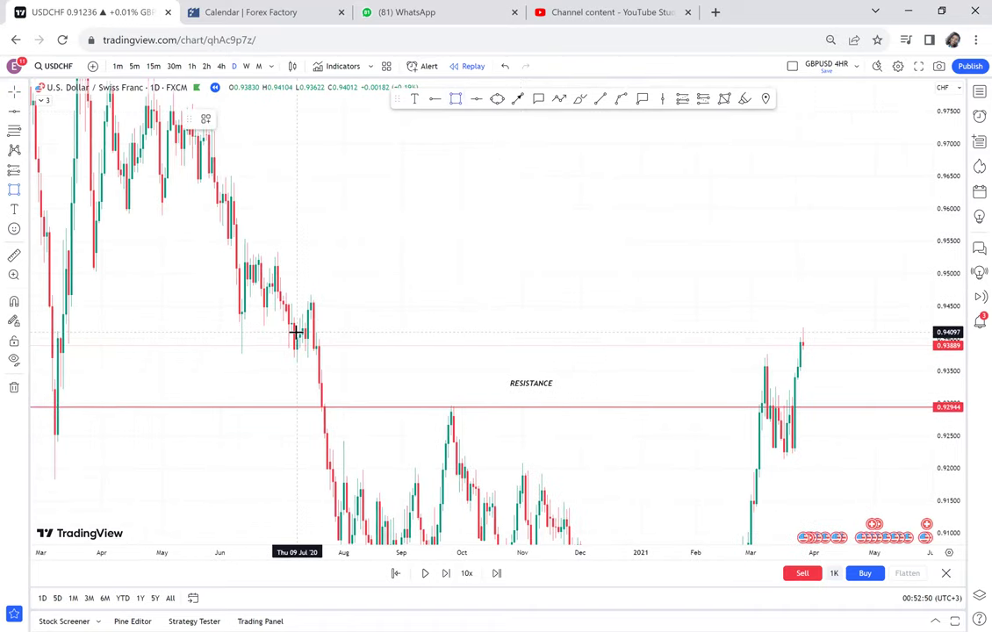
click(296, 332)
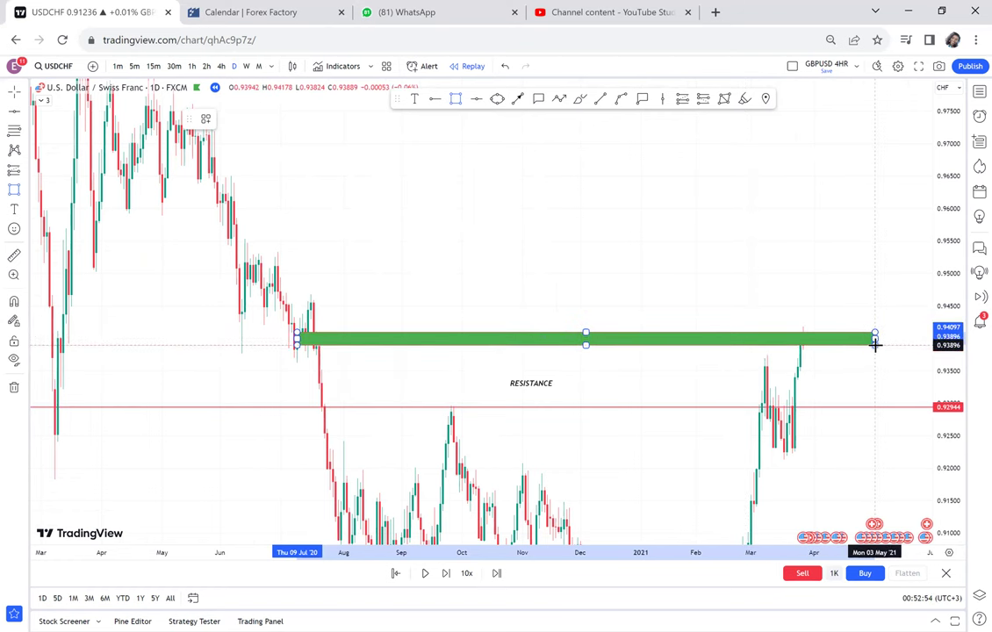
click(875, 344)
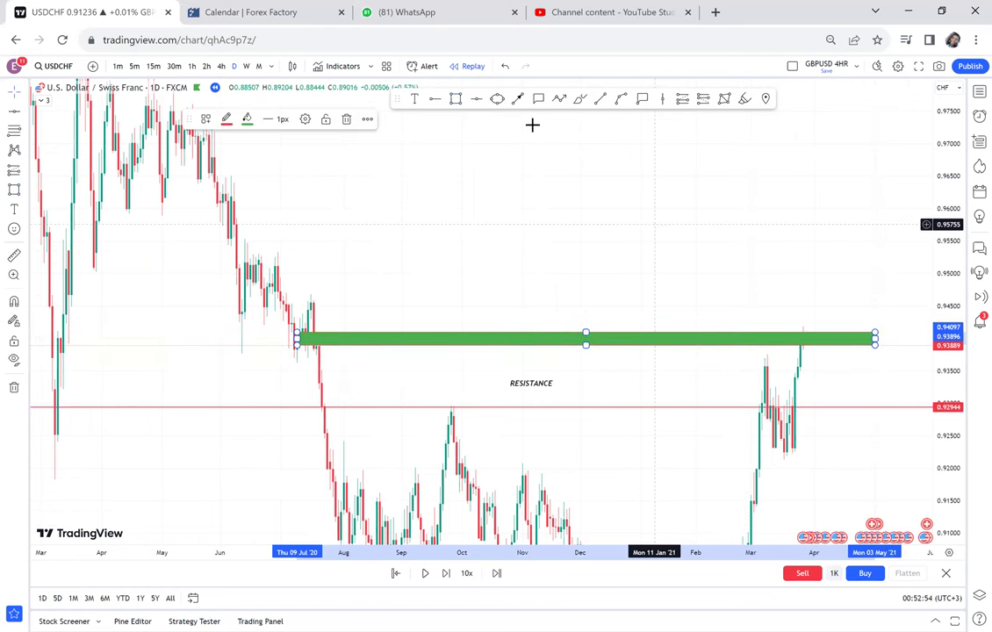
click(250, 119)
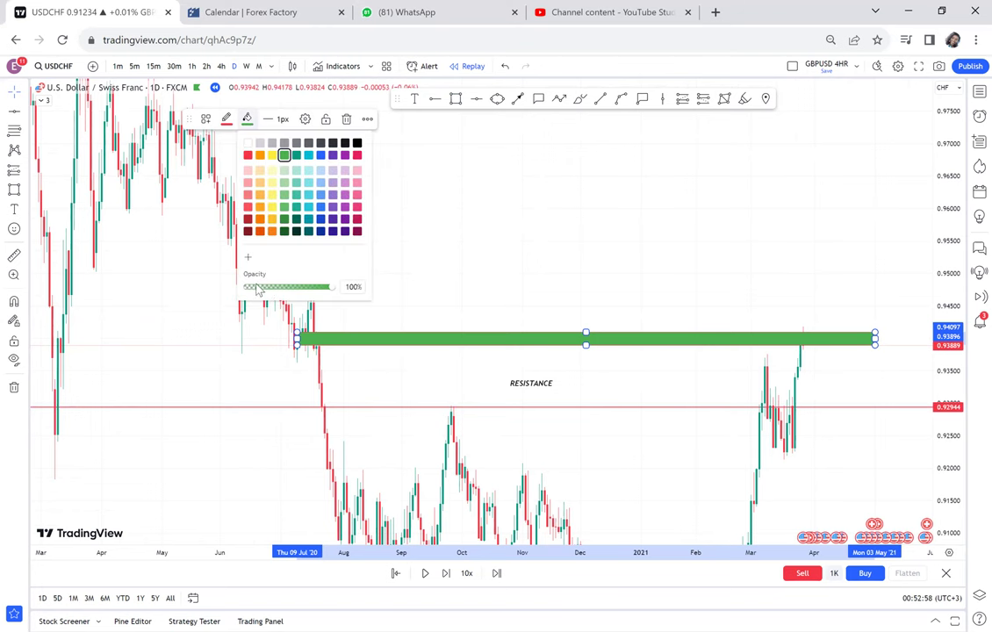
click(266, 287)
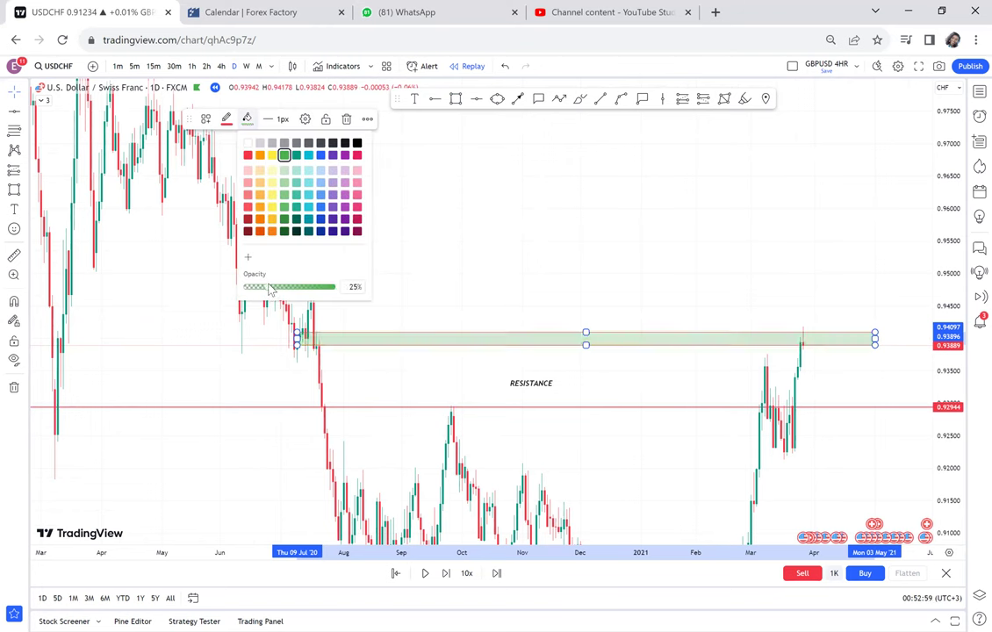
click(357, 143)
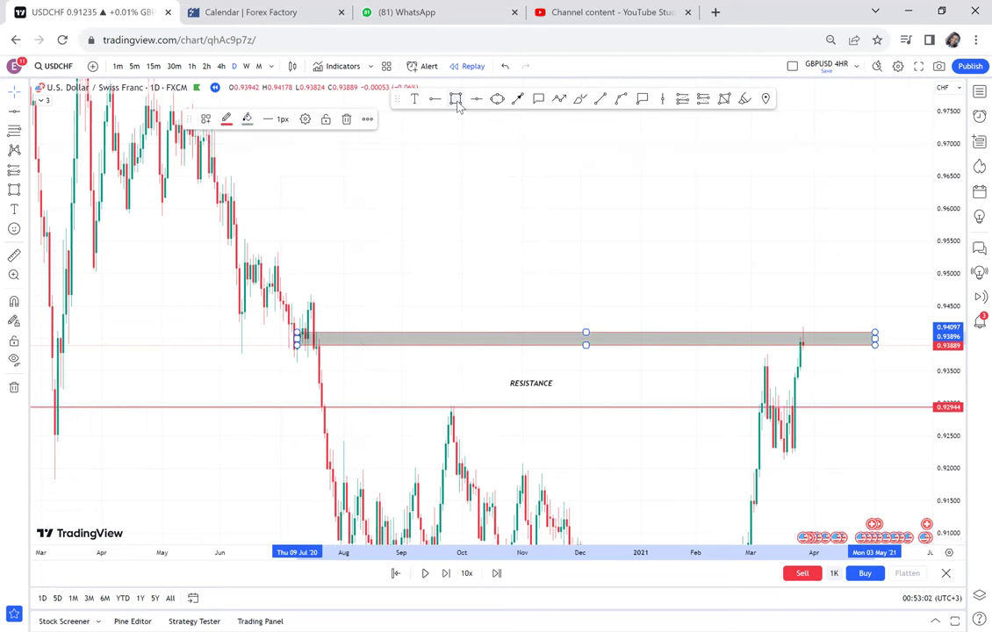
Draw a second rectangle above the first, from 26 Jun 2020 to about early May 2021, between about 0.9452 and 0.9470.
click(456, 101)
mouse_move(272, 294)
mouse_down()
mouse_move(671, 277)
mouse_move(793, 276)
mouse_move(857, 304)
mouse_move(889, 293)
mouse_up()
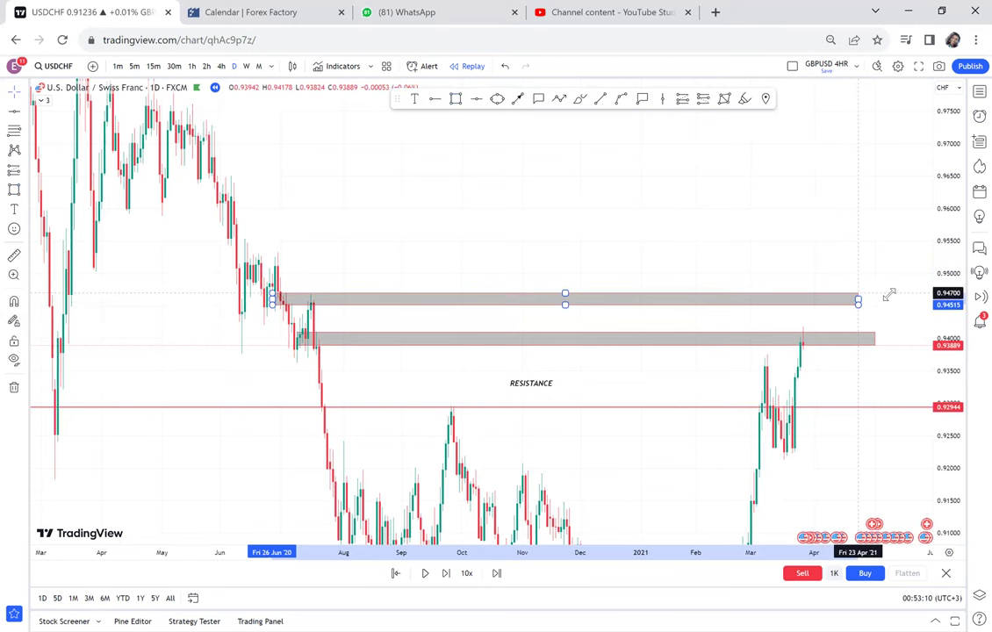
drag(879, 378, 816, 300)
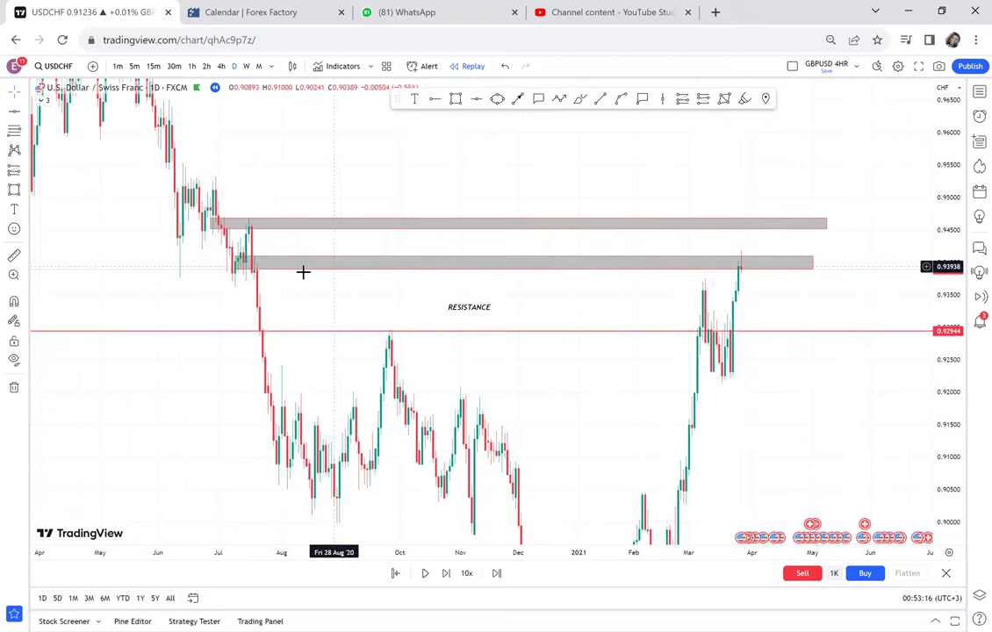
Handwrite a red 1 on the lower grey zone and a red 2 above the upper zone with the Brush.
click(580, 101)
drag(500, 260, 501, 283)
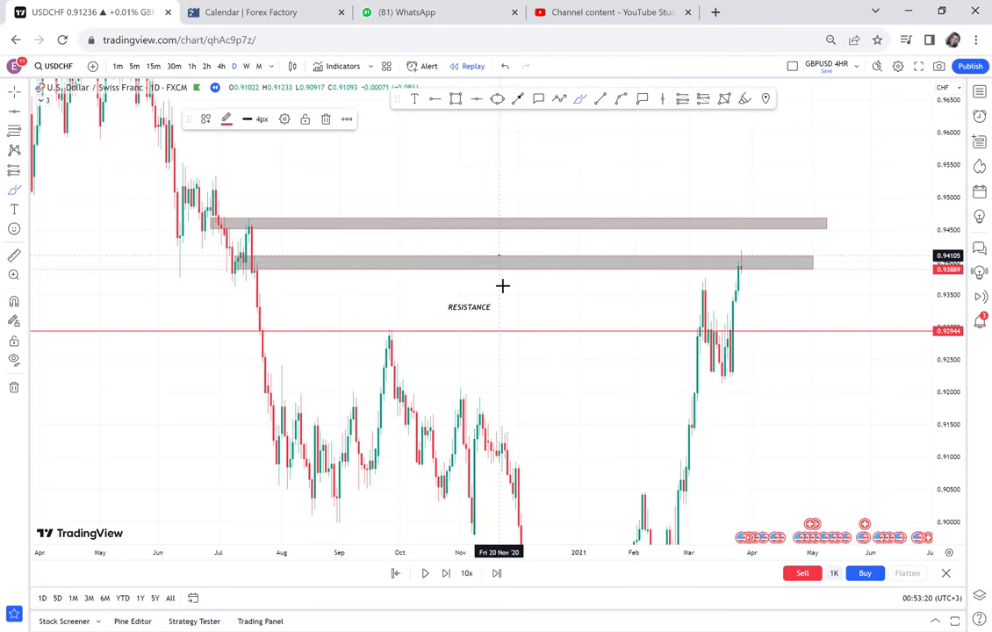
drag(496, 209, 532, 214)
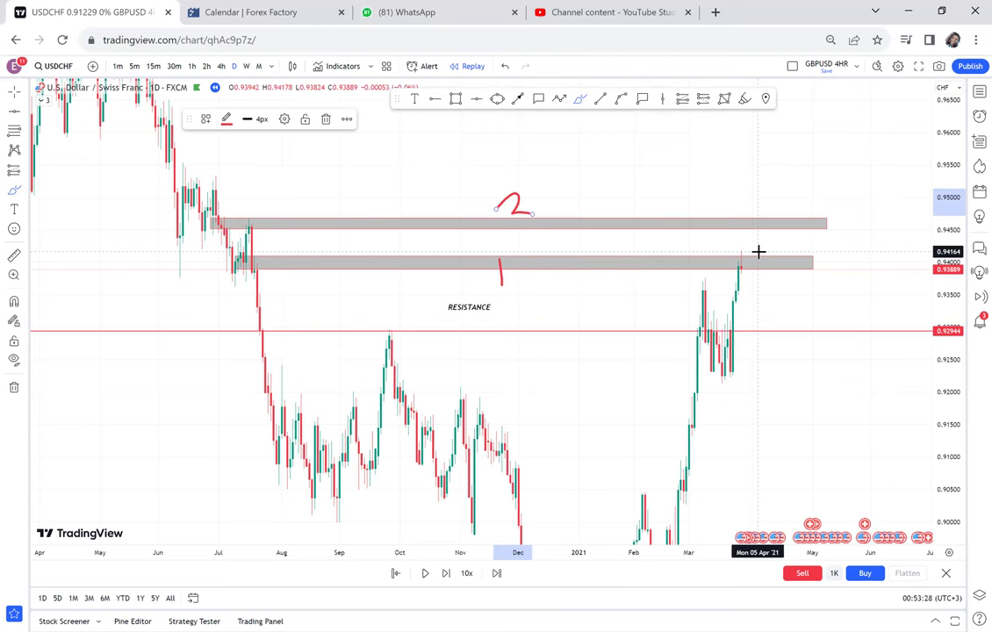
Switch to the weekly timeframe and place a black horizontal ray at about 0.9528, starting at 15 Jul 2019.
click(246, 66)
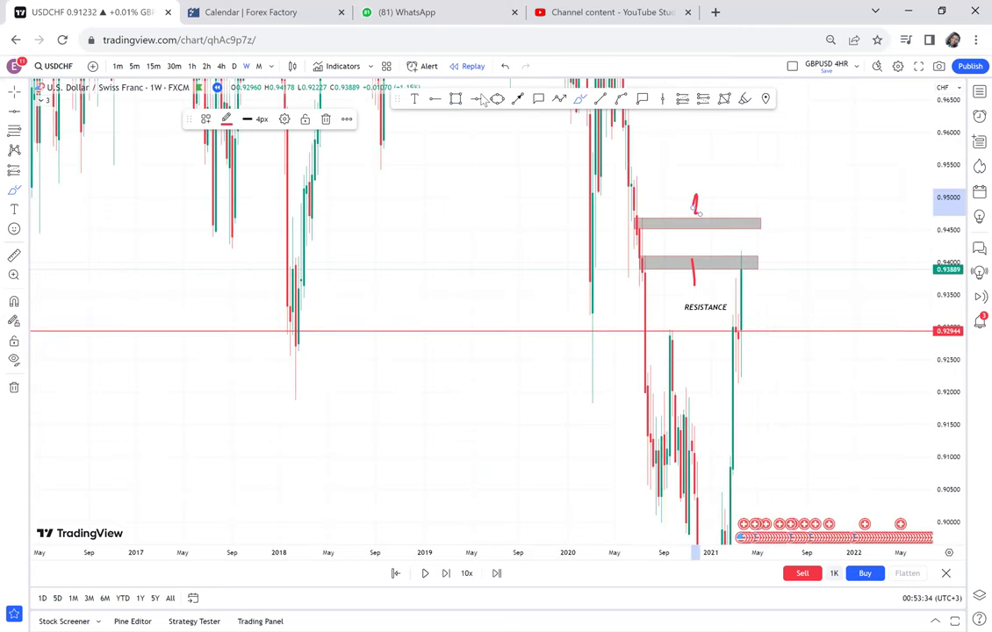
click(435, 99)
click(497, 178)
drag(328, 327, 274, 386)
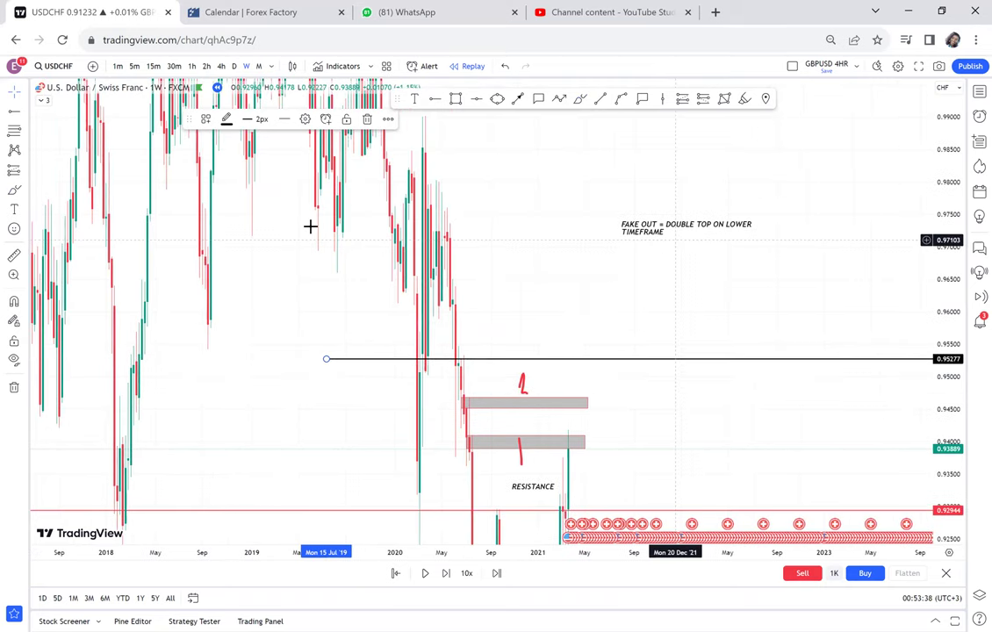
Return the chart to the daily timeframe and stretch the price scale around the two grey zones.
click(234, 66)
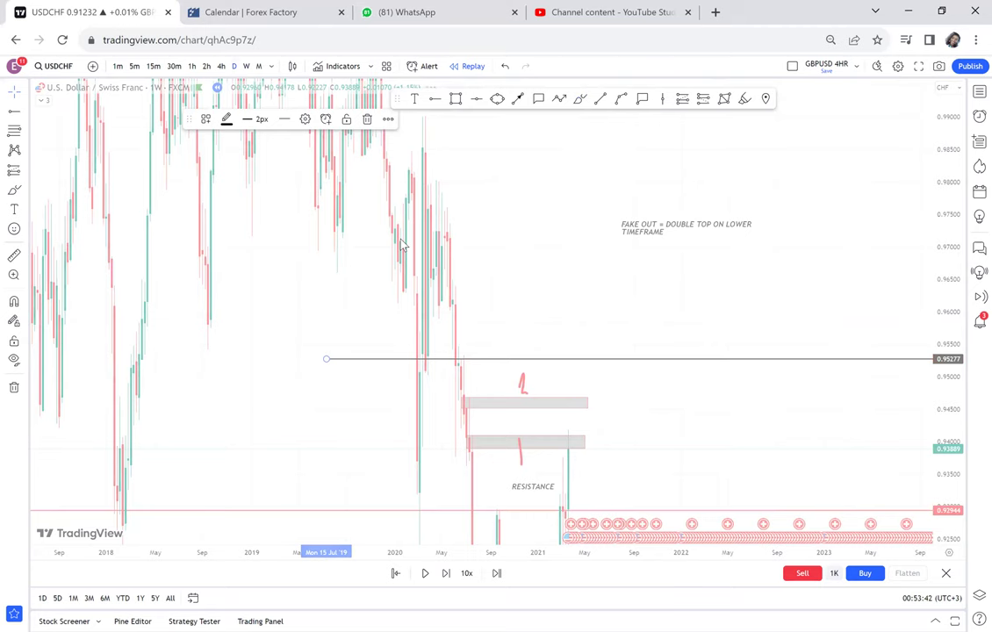
scroll(528, 336, down, 2)
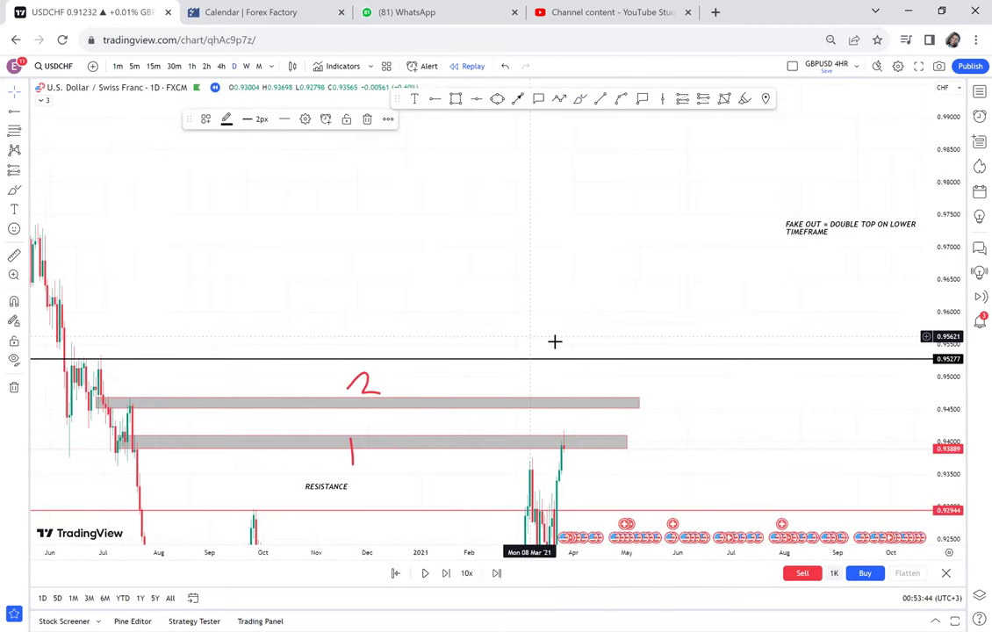
scroll(671, 257, down, 1)
drag(669, 318, 672, 257)
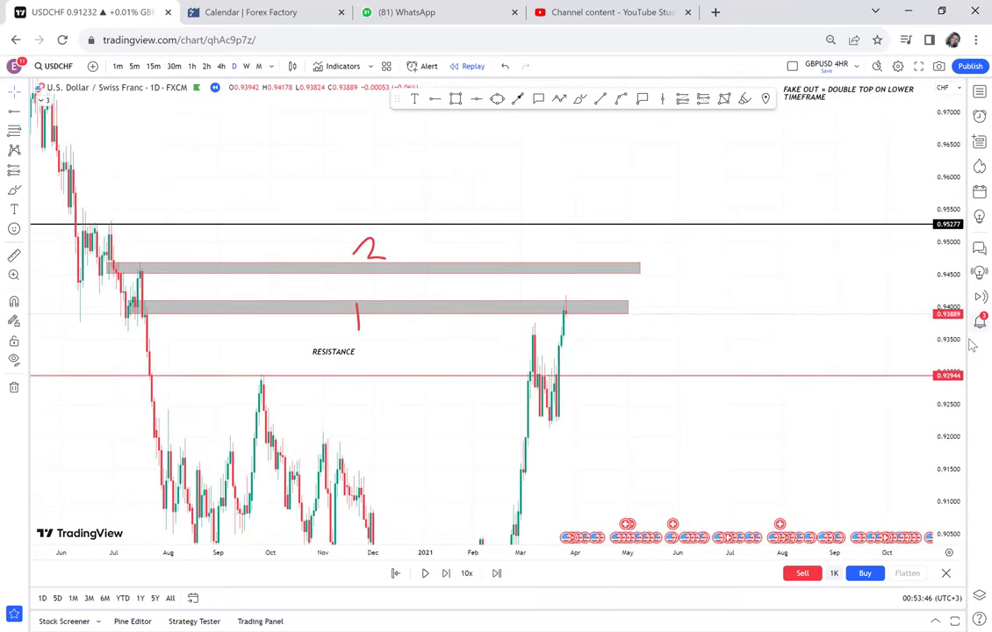
drag(947, 374, 918, 263)
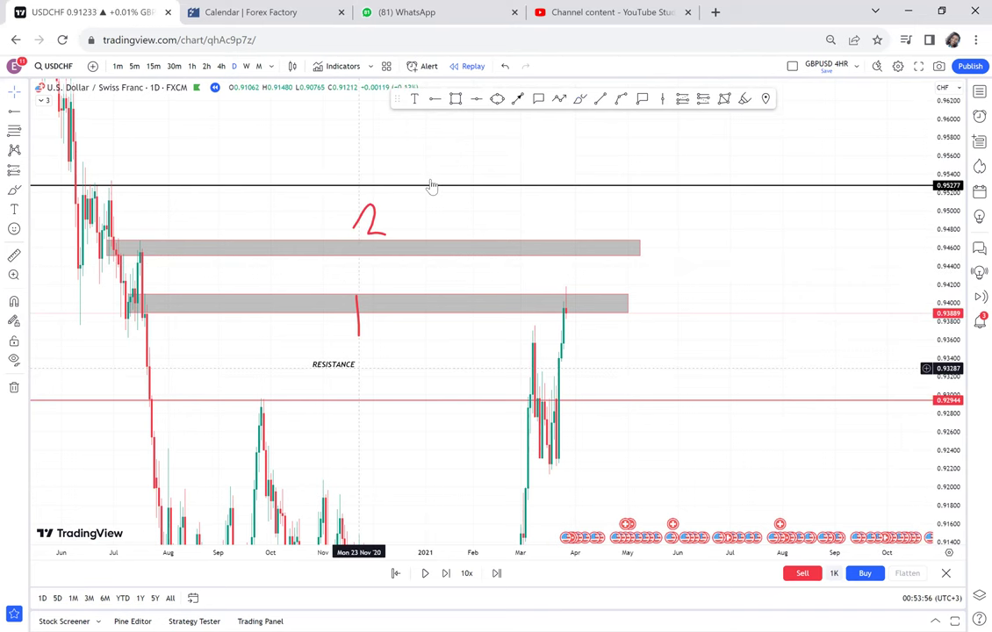
Add a text label inside the lower grey zone using the POSSIBLE DOUBLE TOP template, placed at about 0.941.
click(415, 99)
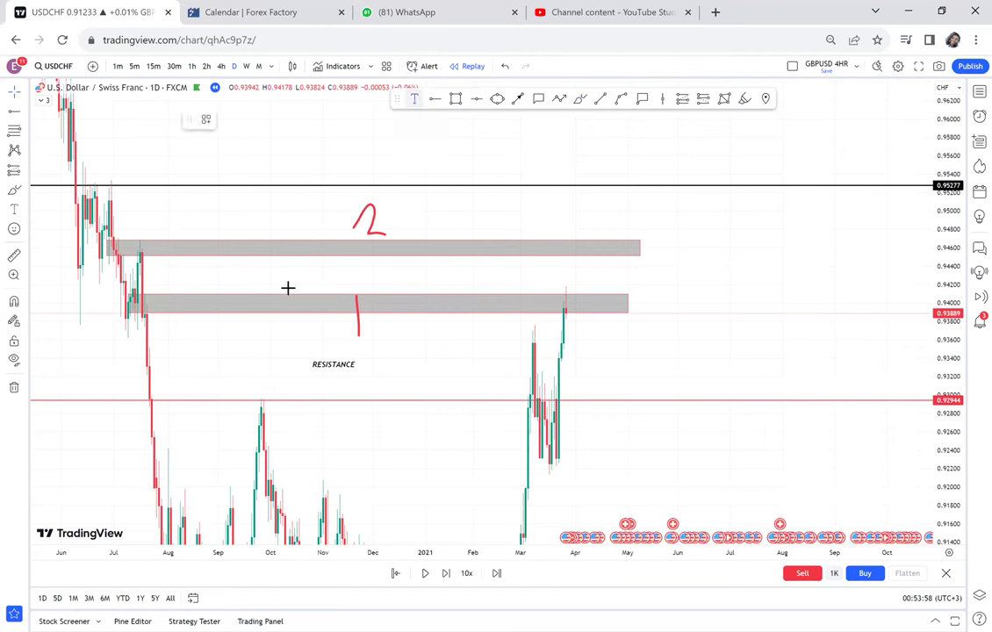
click(266, 306)
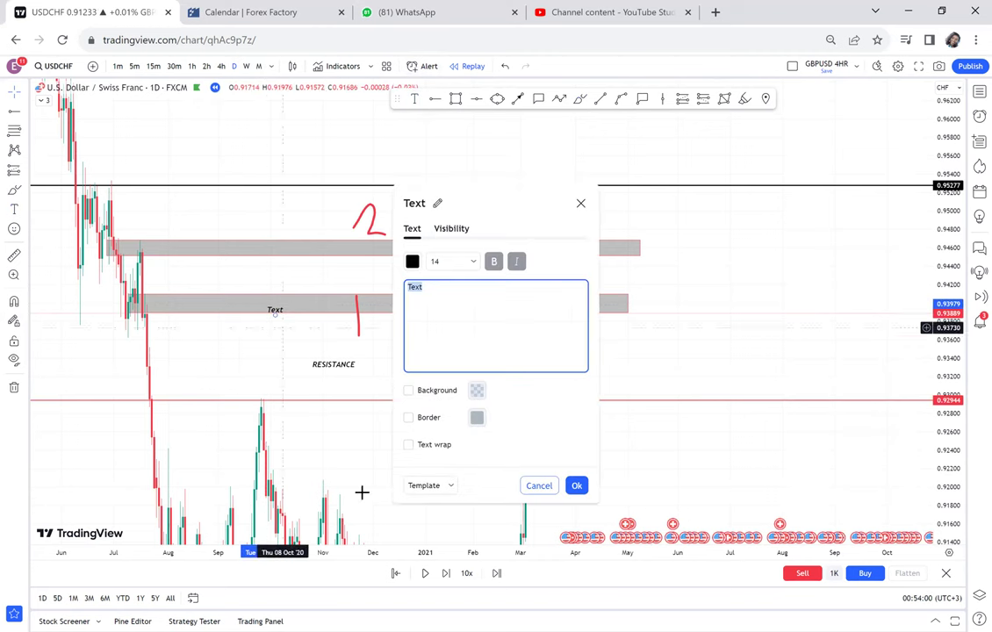
click(450, 490)
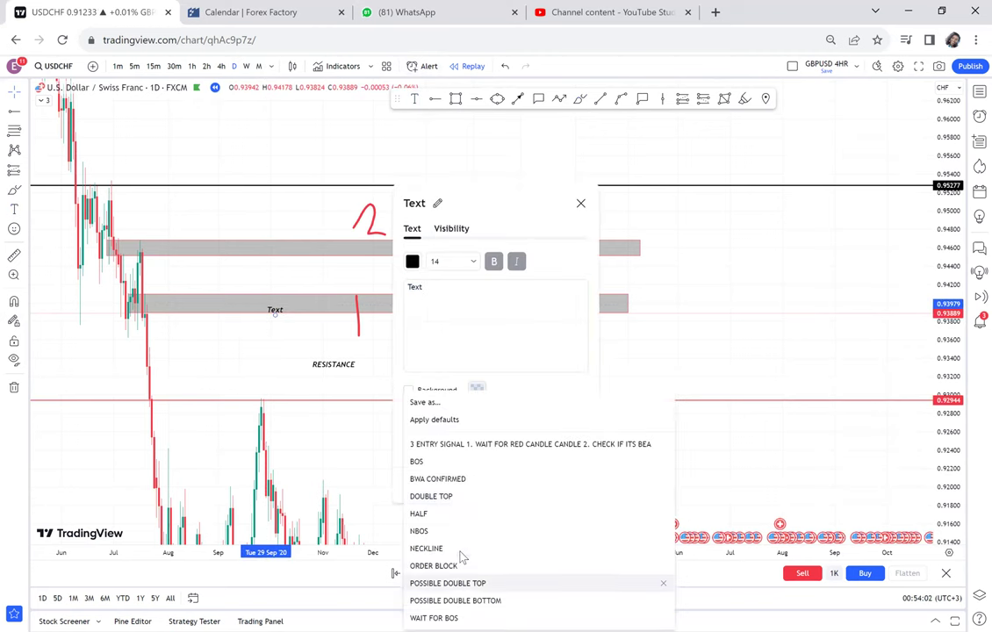
click(452, 583)
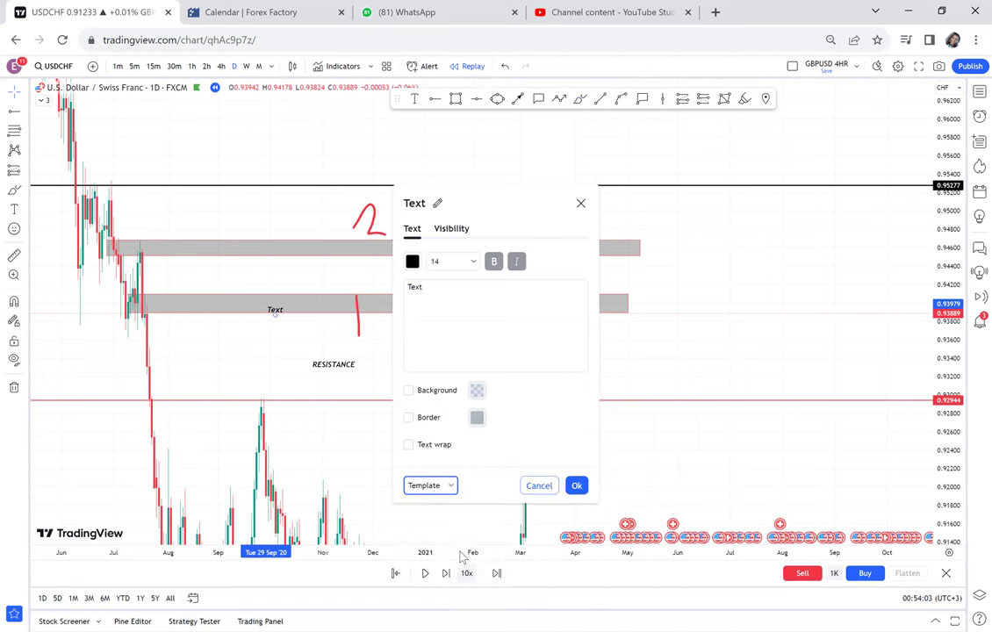
click(327, 324)
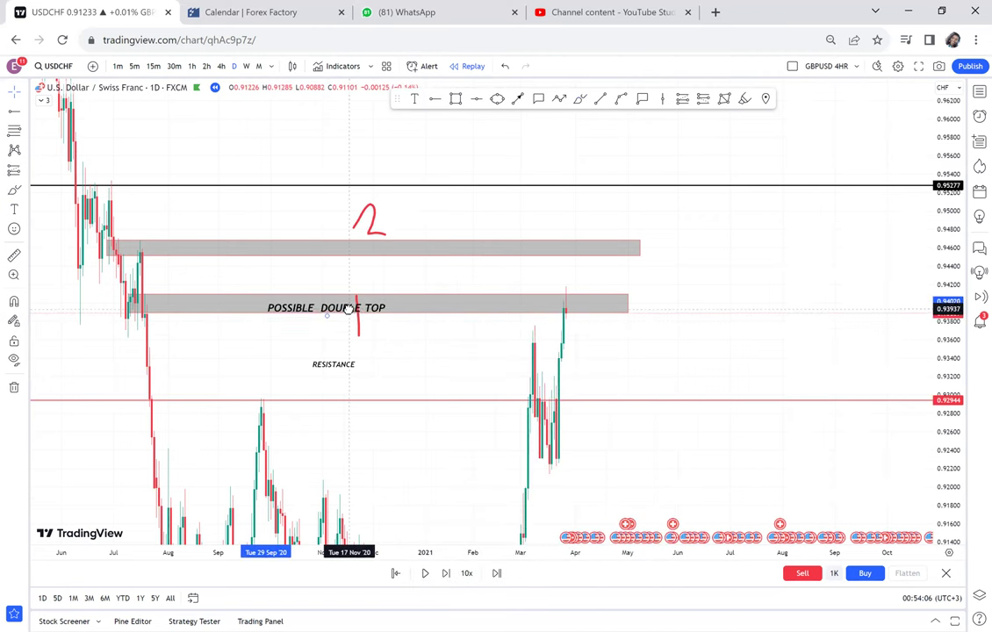
drag(347, 305, 344, 301)
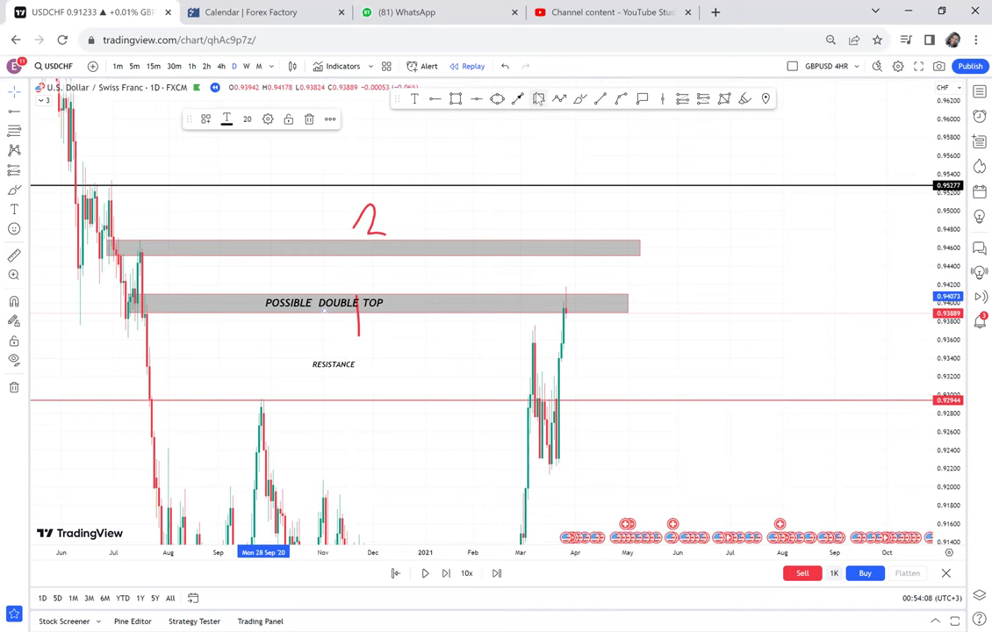
Add a black callout labelled WBB pointing at the 30 Mar 2021 area of the lower grey zone, at about 0.9394.
click(538, 98)
click(569, 308)
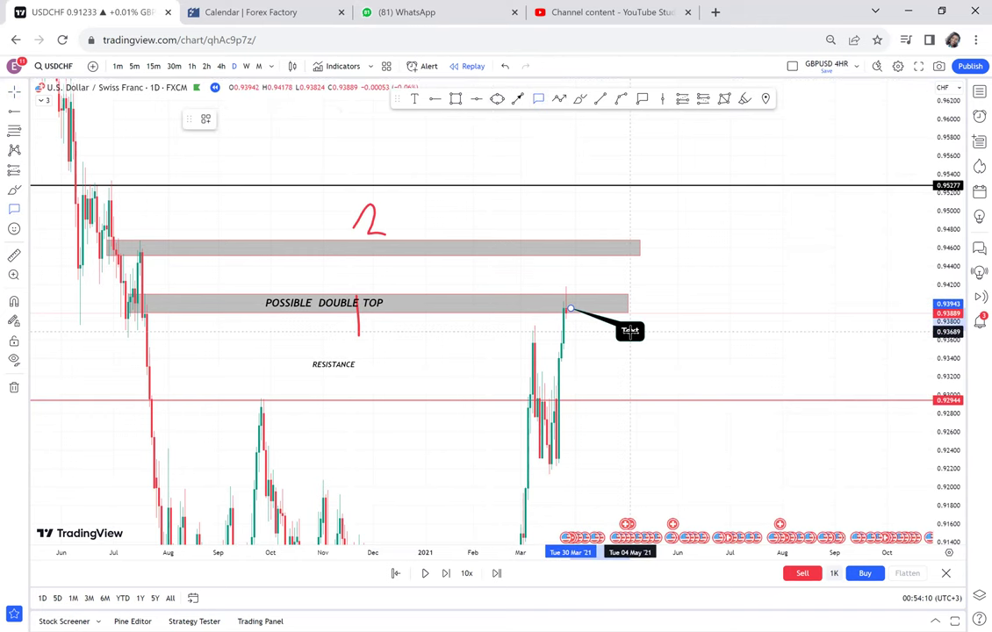
click(629, 332)
text(WBB)
click(748, 326)
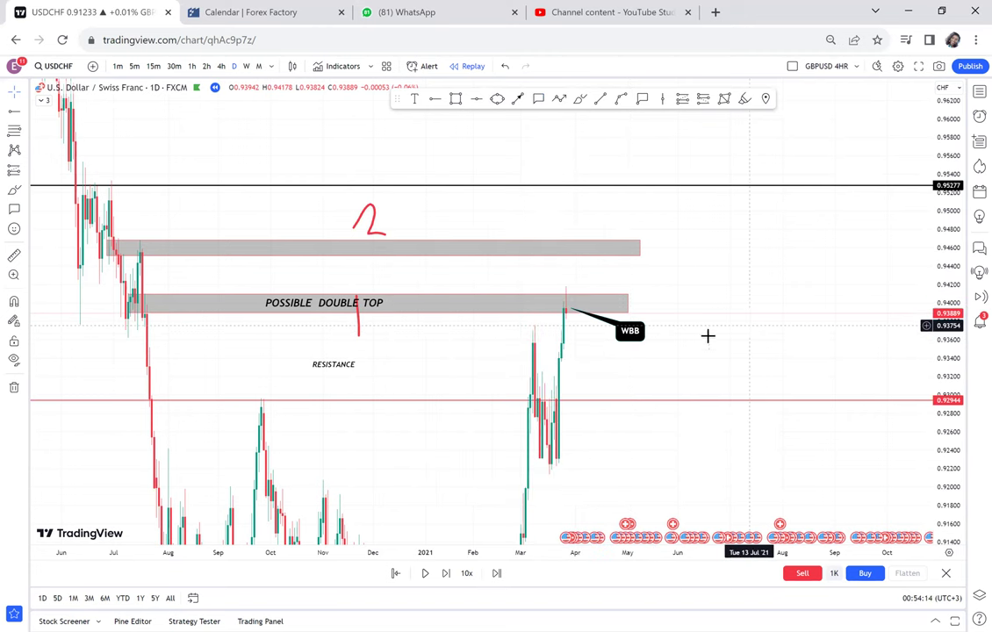
Draw a rectangle around the latest candles from 15 Mar to 4 May 2021, about 0.9383 to 0.9419, and fill it yellow.
click(455, 99)
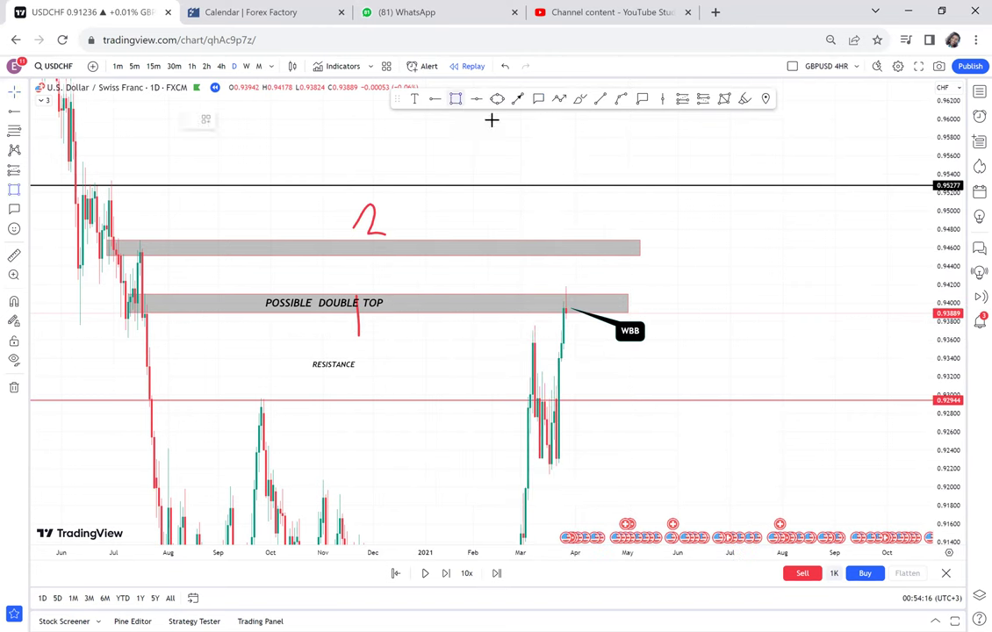
click(545, 285)
click(612, 322)
drag(612, 322, 630, 318)
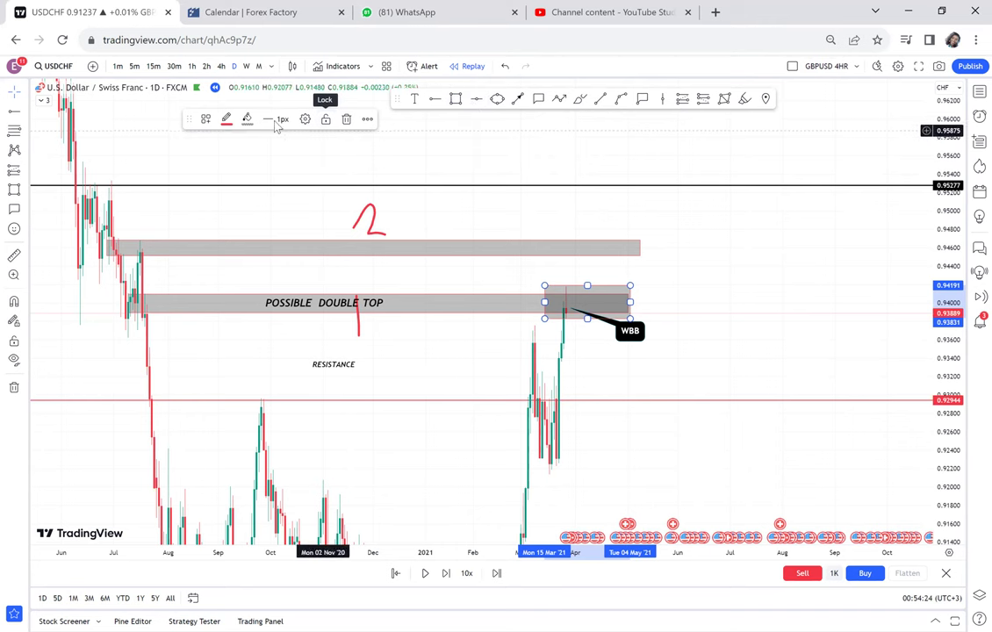
click(246, 119)
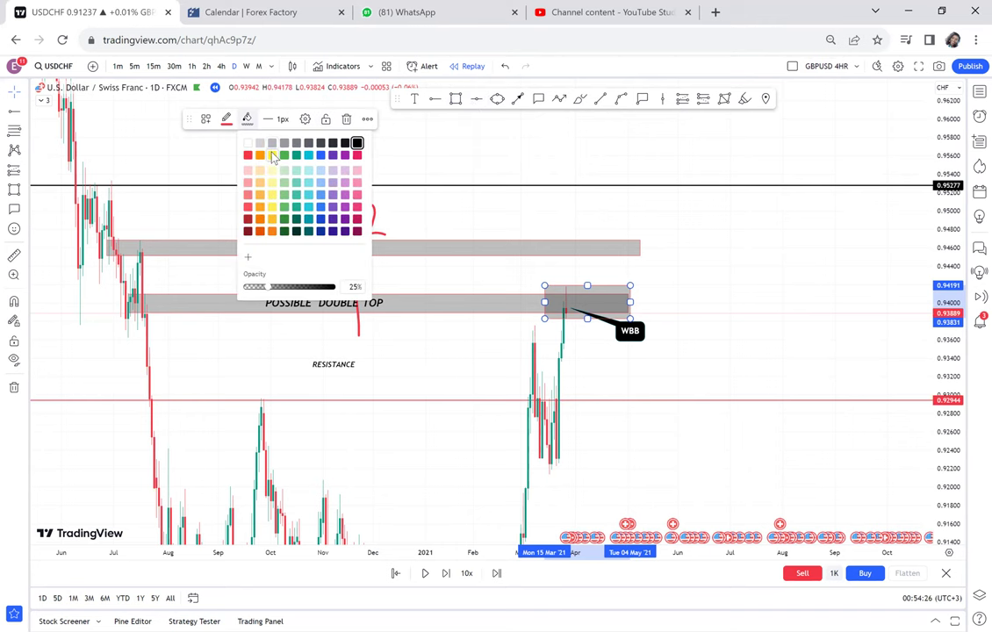
click(272, 156)
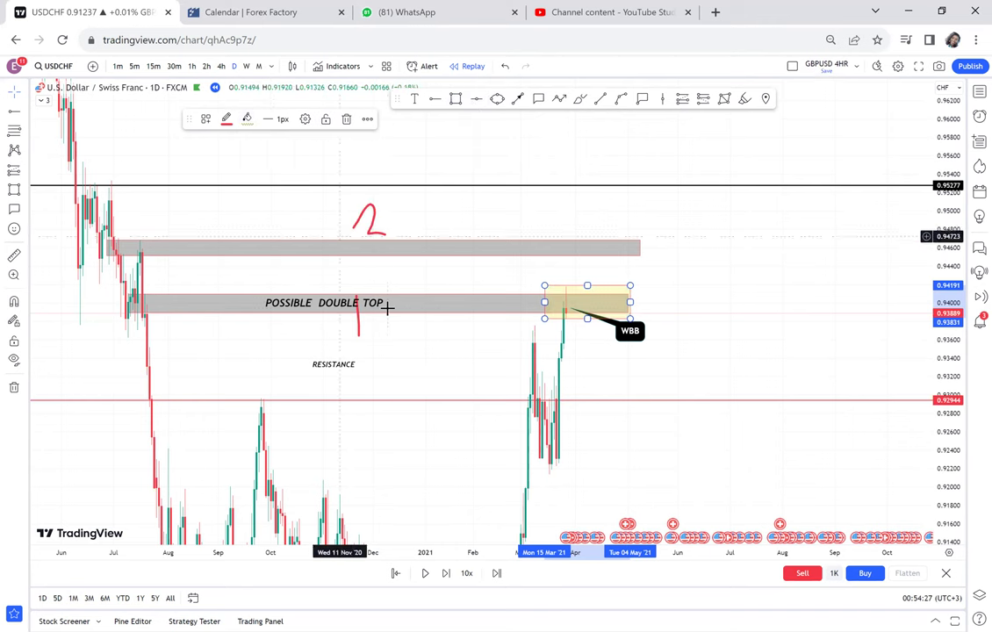
Advance the bar replay by one daily candle.
click(447, 573)
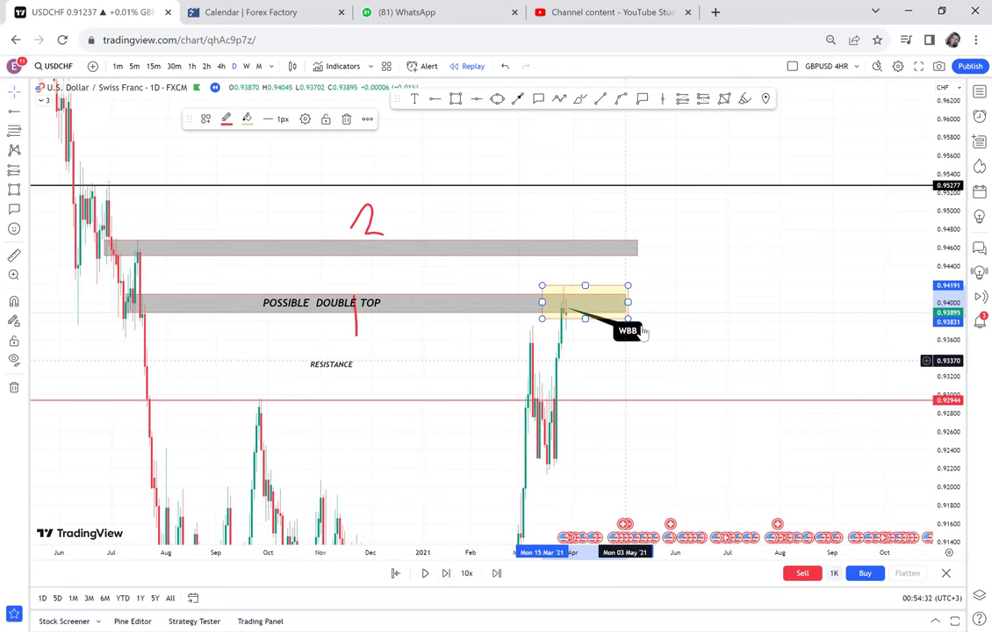
scroll(638, 318, up, 1)
scroll(639, 318, up, 1)
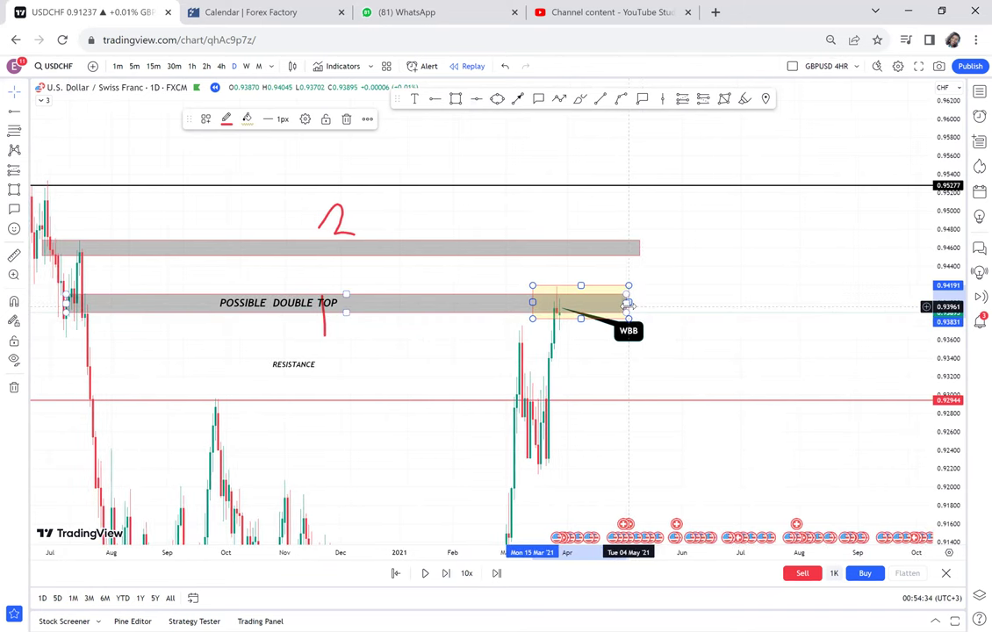
click(629, 307)
key(Delete)
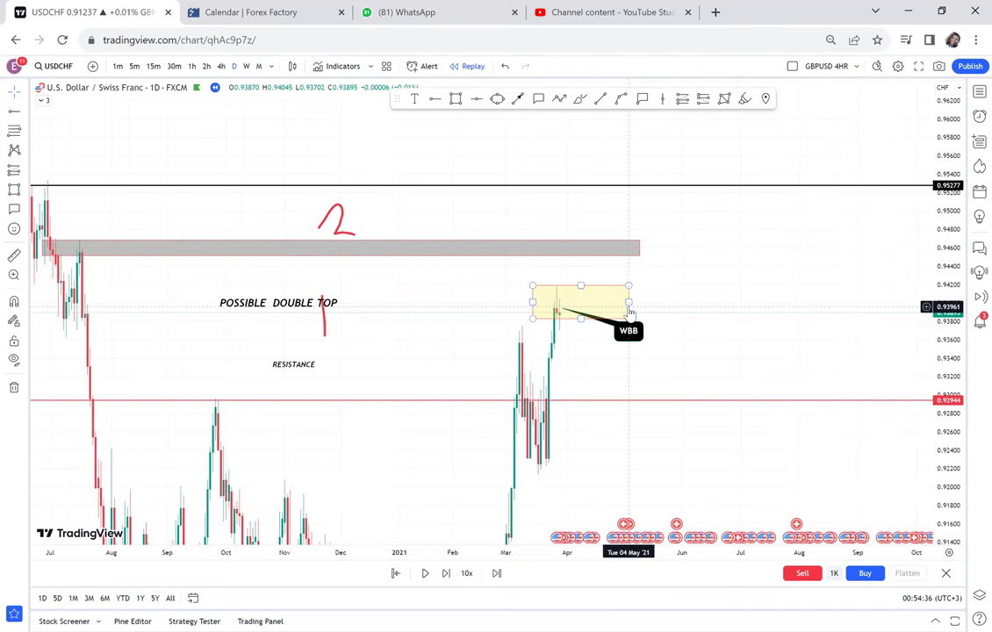
click(505, 66)
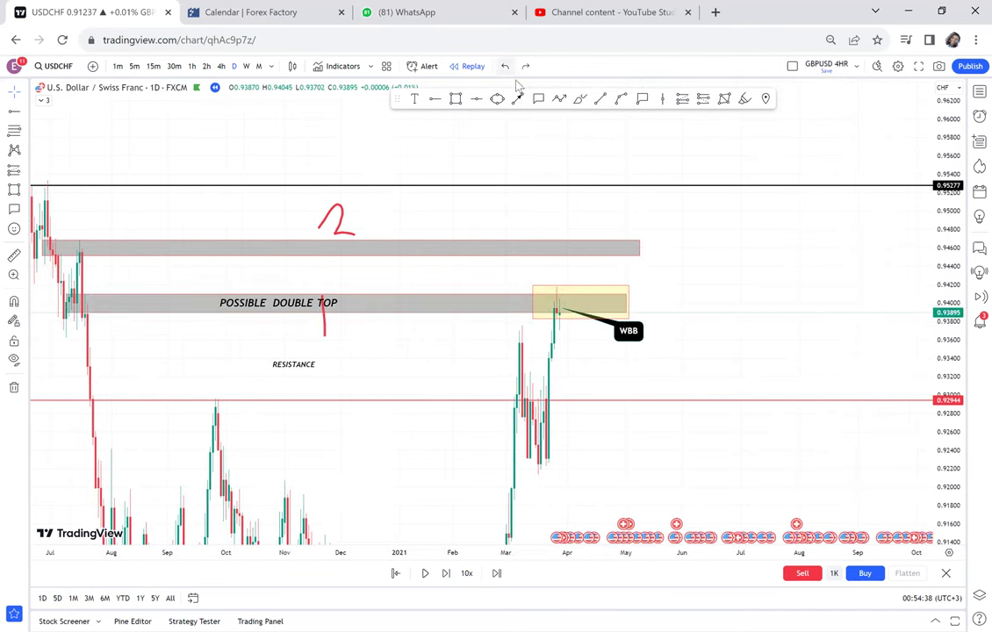
Delete the yellow rectangle around the candles at the lower zone and advance the replay by one more bar.
click(621, 290)
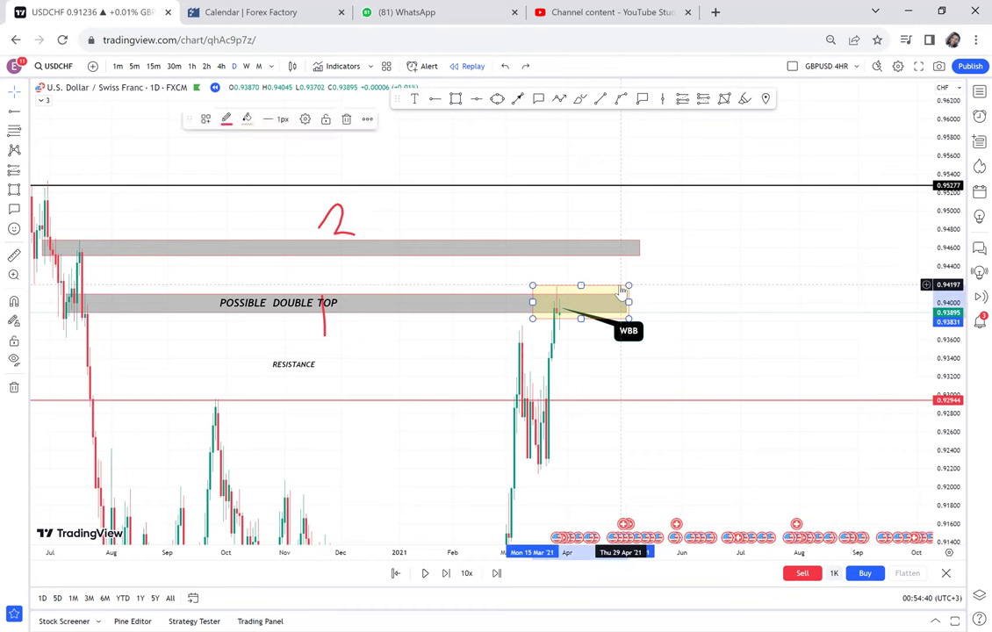
key(Delete)
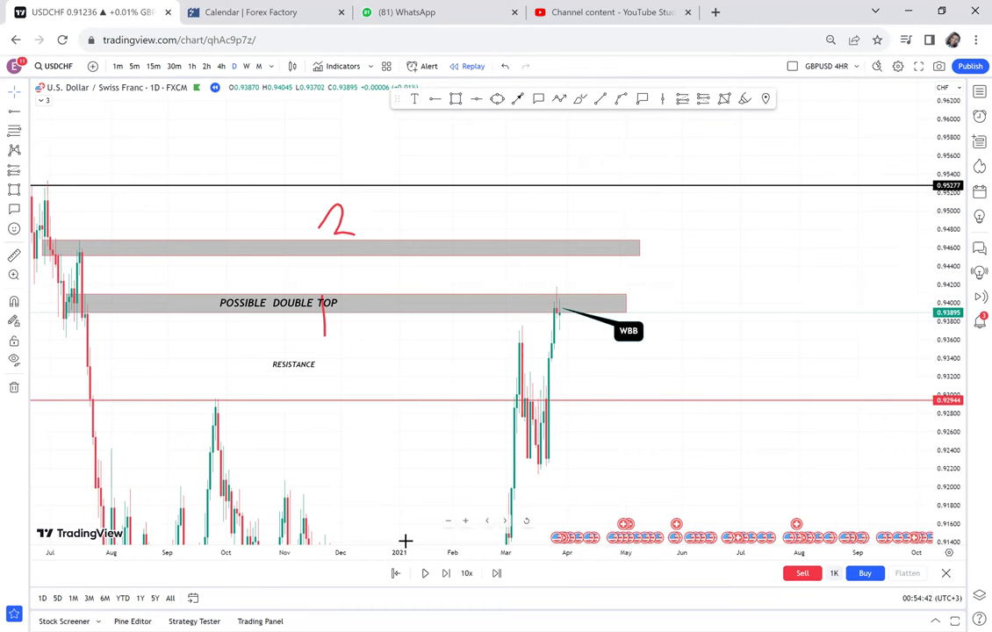
key(shift+Right)
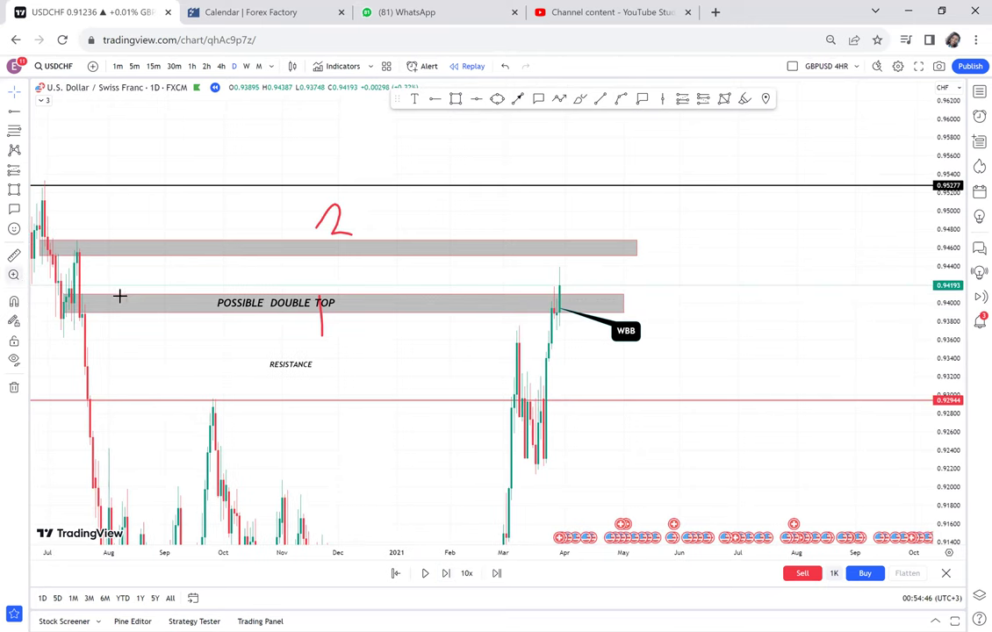
Move the POSSIBLE DOUBLE TOP label into the upper grey zone at about 0.9465 and advance the replay by two bars.
click(333, 310)
mouse_move(333, 312)
mouse_down()
mouse_move(389, 204)
mouse_move(370, 246)
mouse_move(374, 260)
mouse_up()
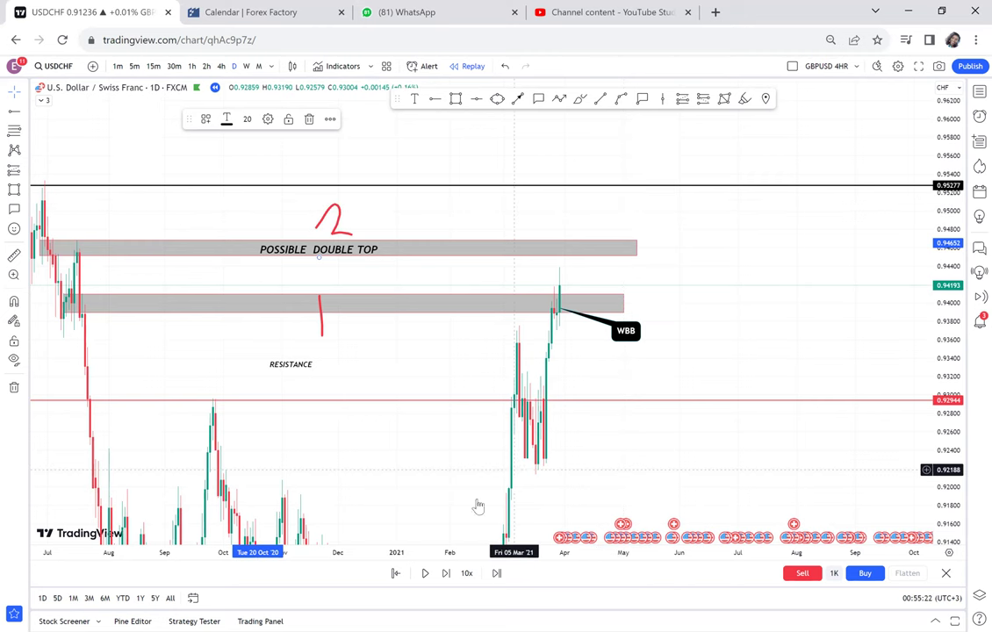
key(shift+Right)
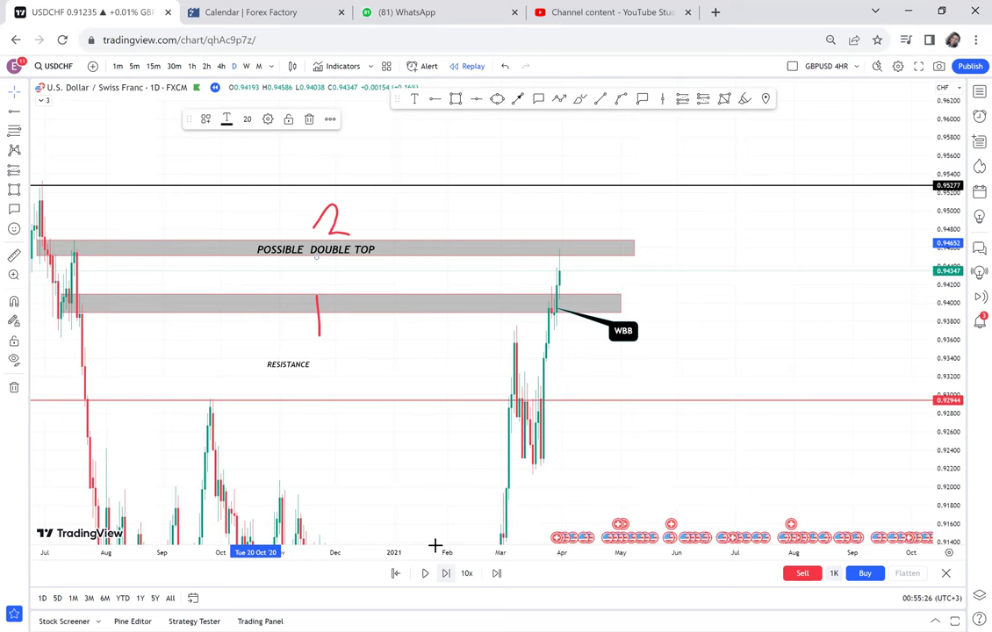
click(446, 573)
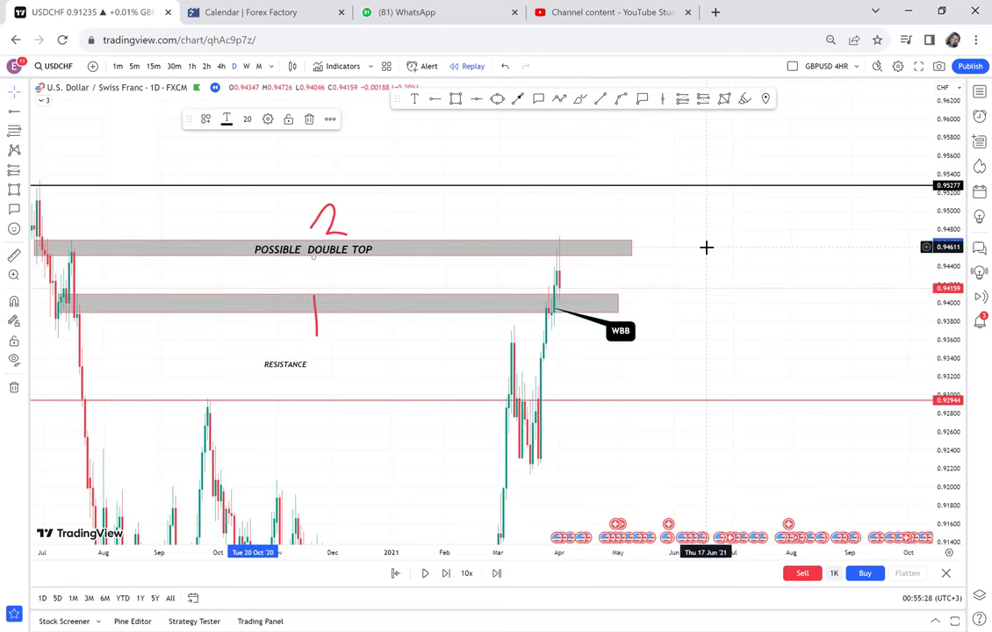
Draw a yellow rectangle over both zones from 24 Mar to 29 Apr 2021, about 0.9403 to 0.9473, and advance the replay two bars.
scroll(706, 248, up, 1)
scroll(707, 247, up, 4)
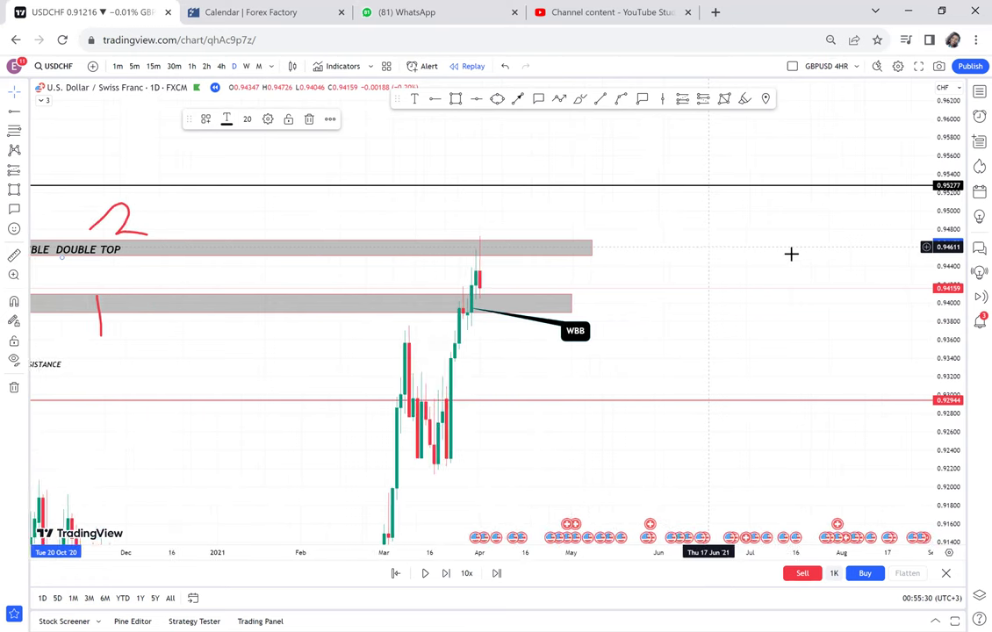
scroll(726, 239, up, 3)
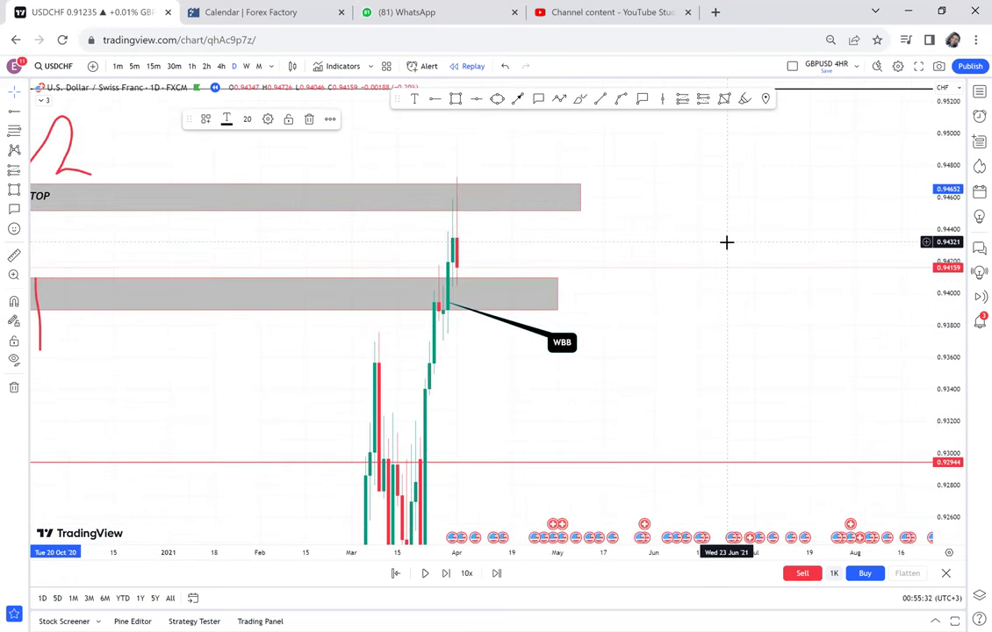
scroll(726, 242, up, 1)
scroll(525, 186, up, 2)
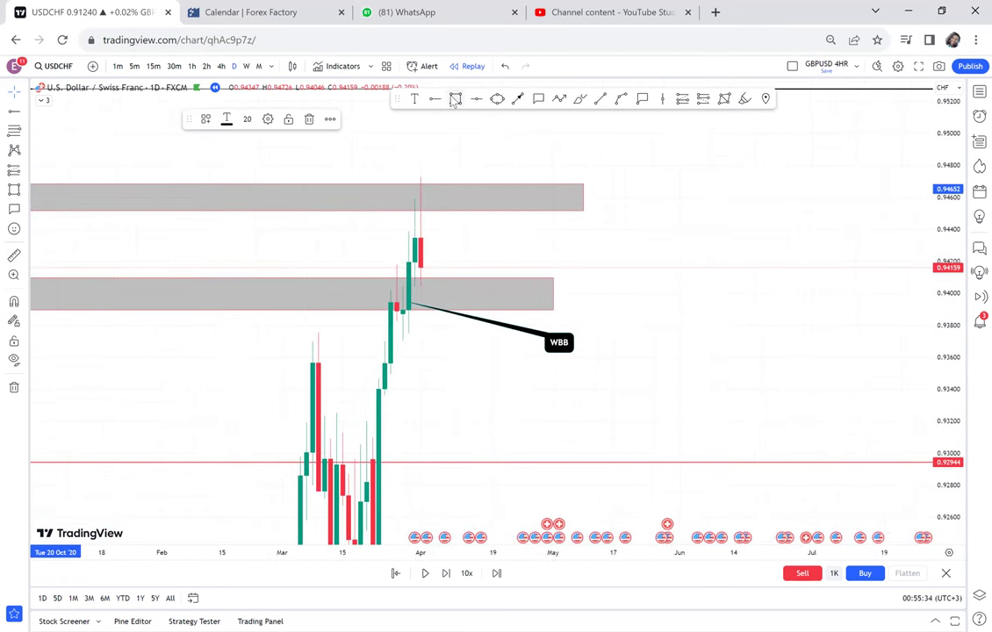
click(454, 100)
click(383, 177)
click(541, 289)
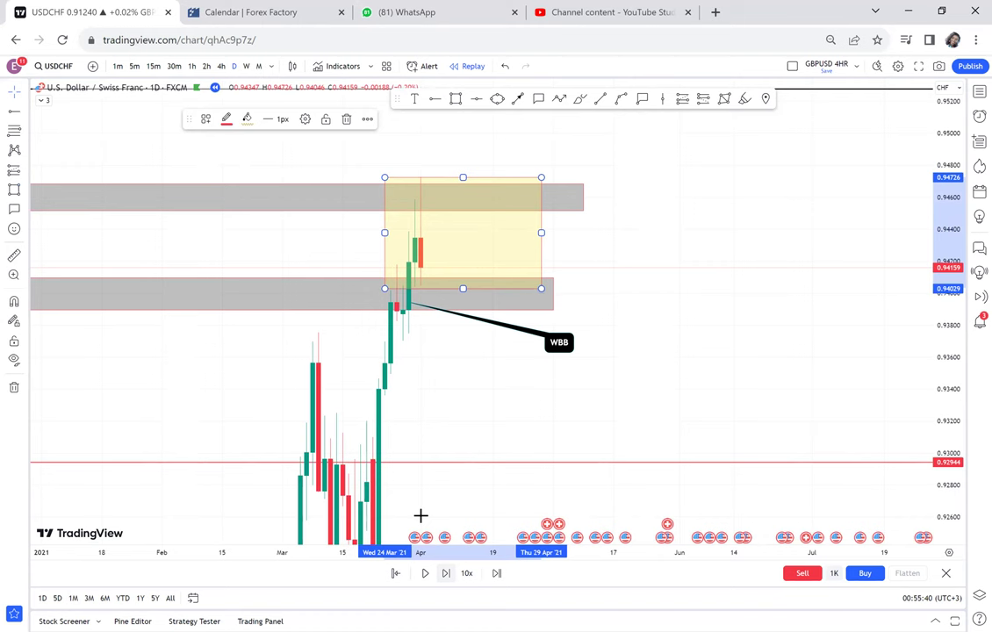
key(shift+Right)
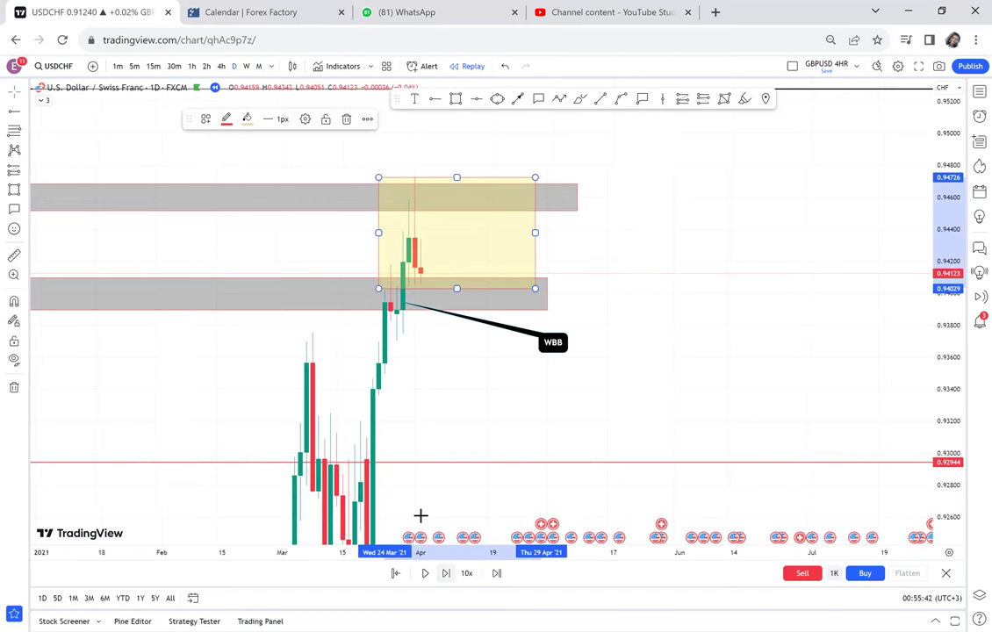
key(shift+Right)
Move the red horizontal resistance line down to the January 2021 swing low, at about 0.8755.
scroll(667, 275, down, 1)
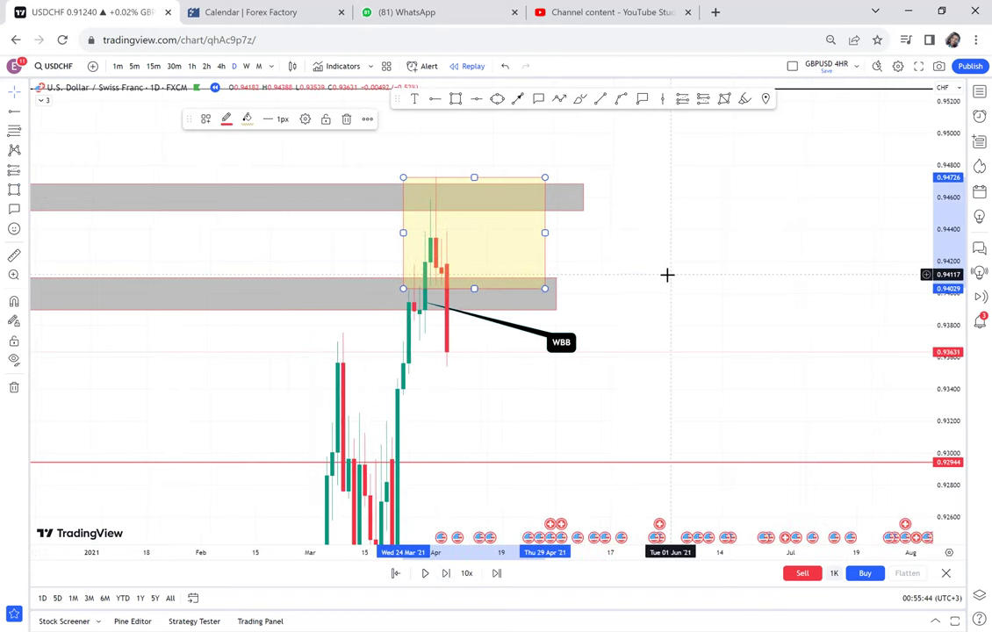
scroll(667, 275, down, 5)
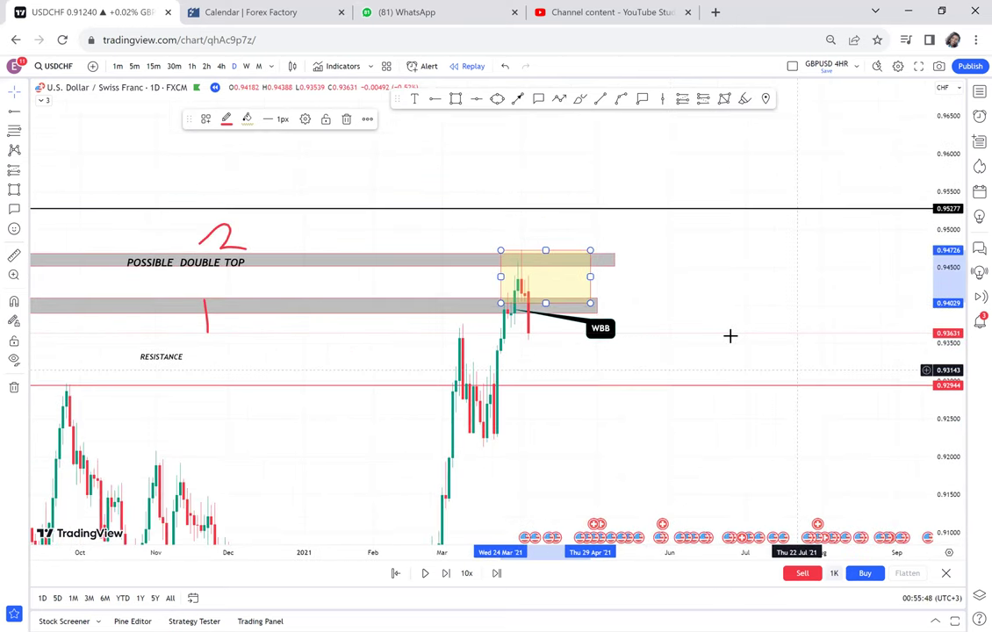
drag(731, 335, 880, 175)
scroll(758, 264, down, 2)
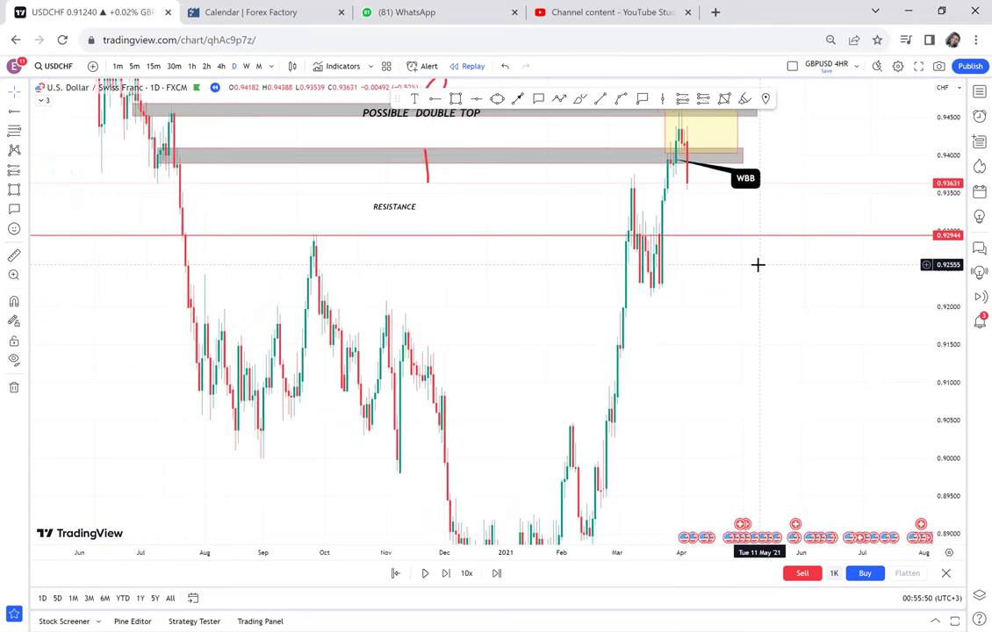
scroll(905, 202, down, 1)
drag(937, 167, 936, 345)
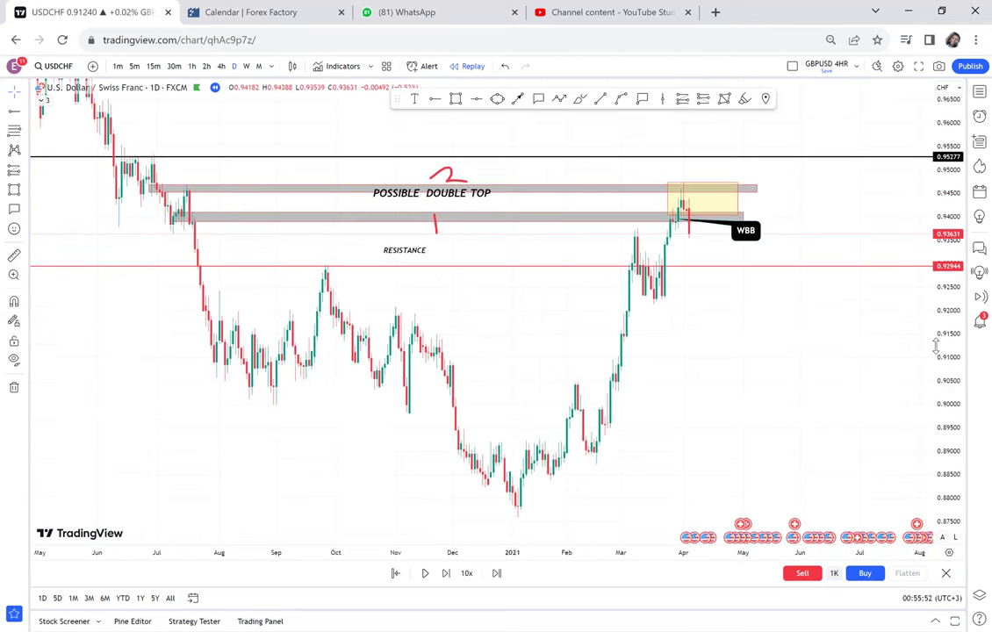
drag(786, 355, 724, 340)
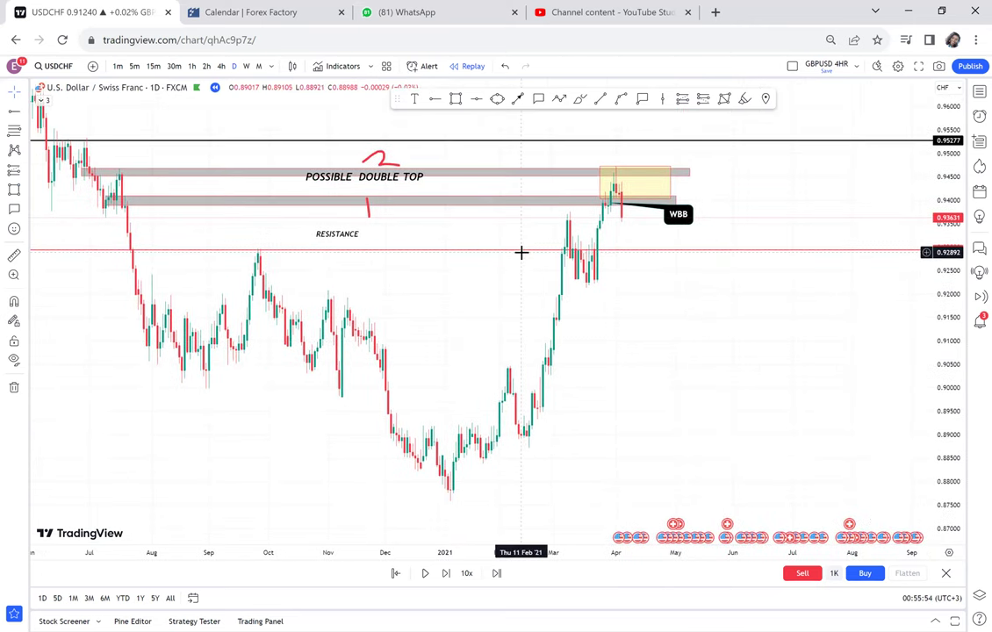
mouse_move(429, 542)
mouse_down()
mouse_move(423, 468)
mouse_move(424, 493)
mouse_move(437, 503)
mouse_up()
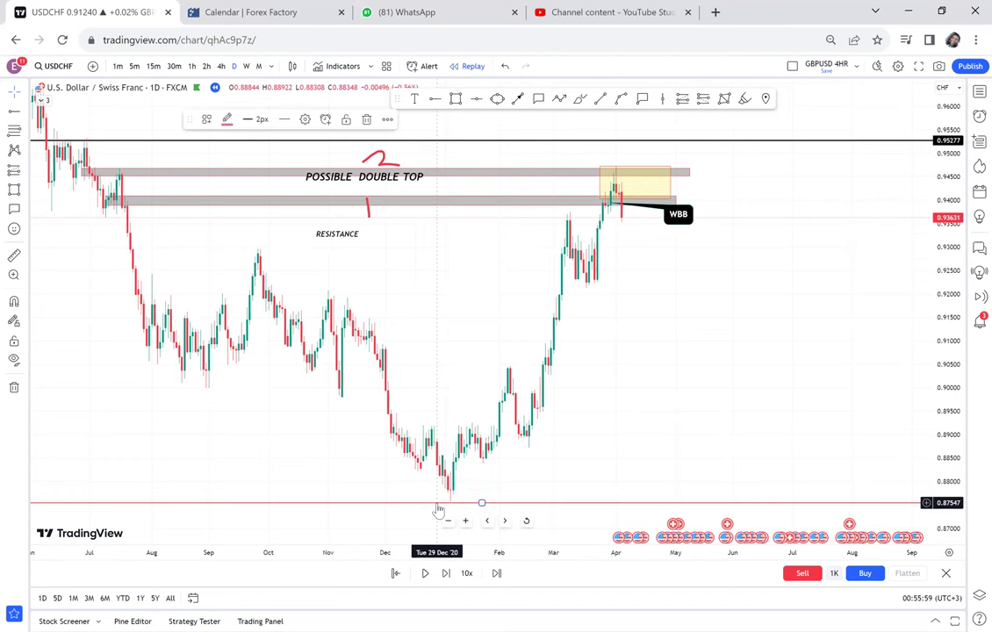
Measure from the upper zone's top to the red line and place a green horizontal line at the midpoint, about 0.9118.
click(14, 255)
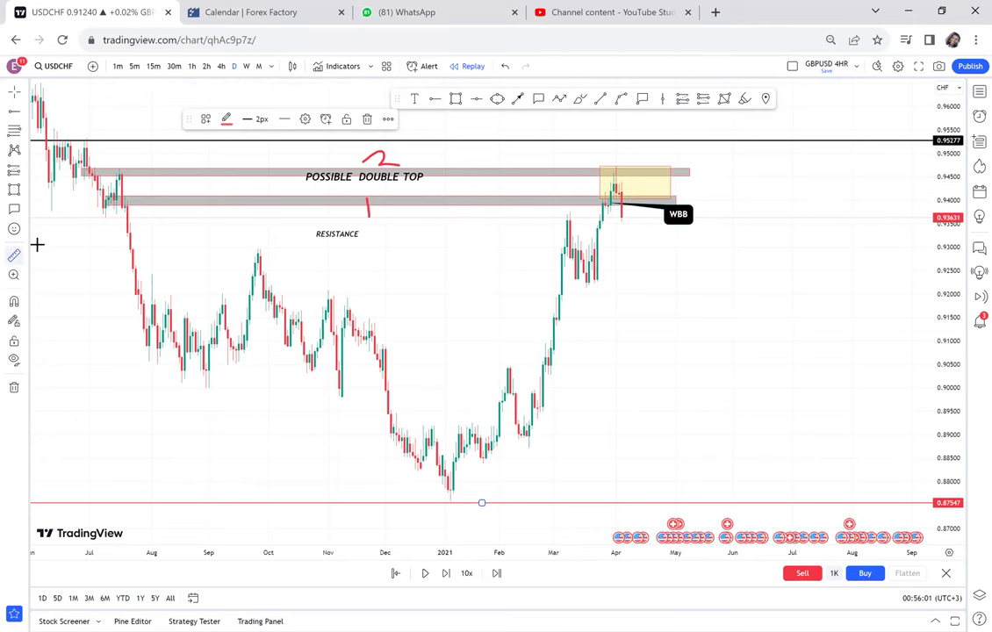
click(108, 166)
click(698, 509)
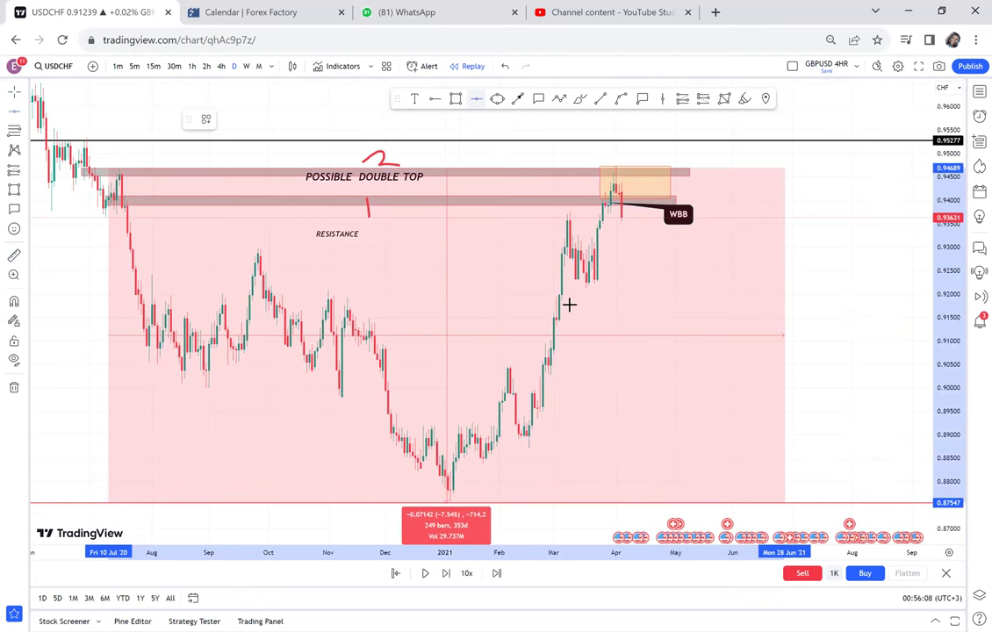
click(563, 333)
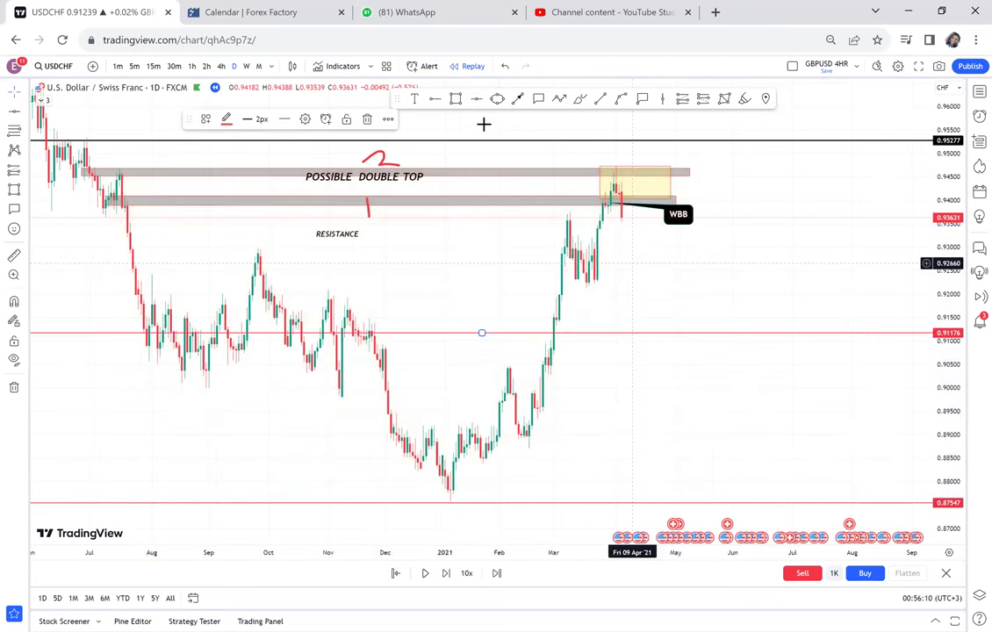
click(226, 120)
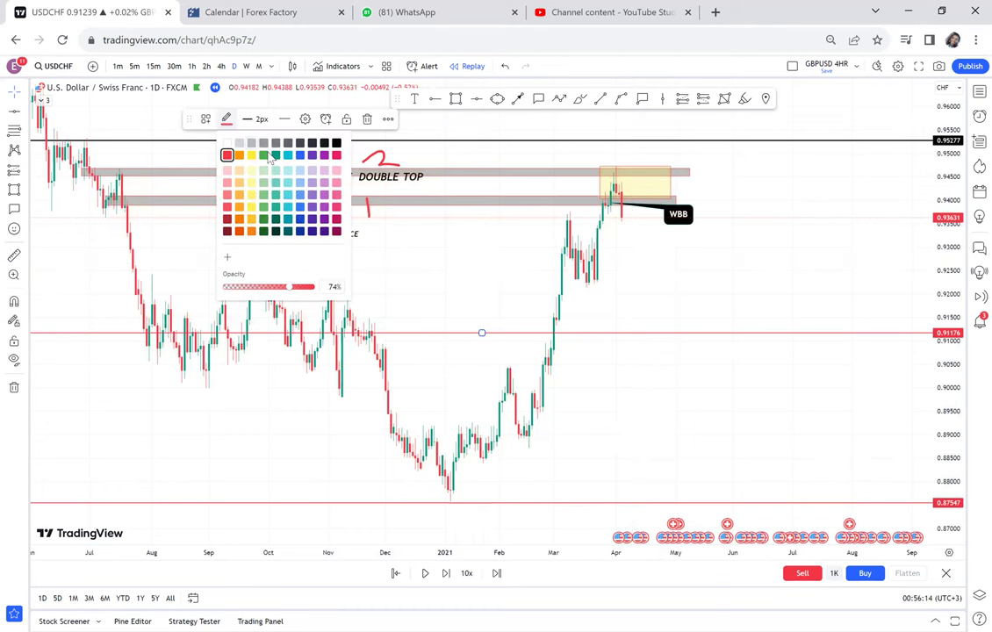
click(266, 156)
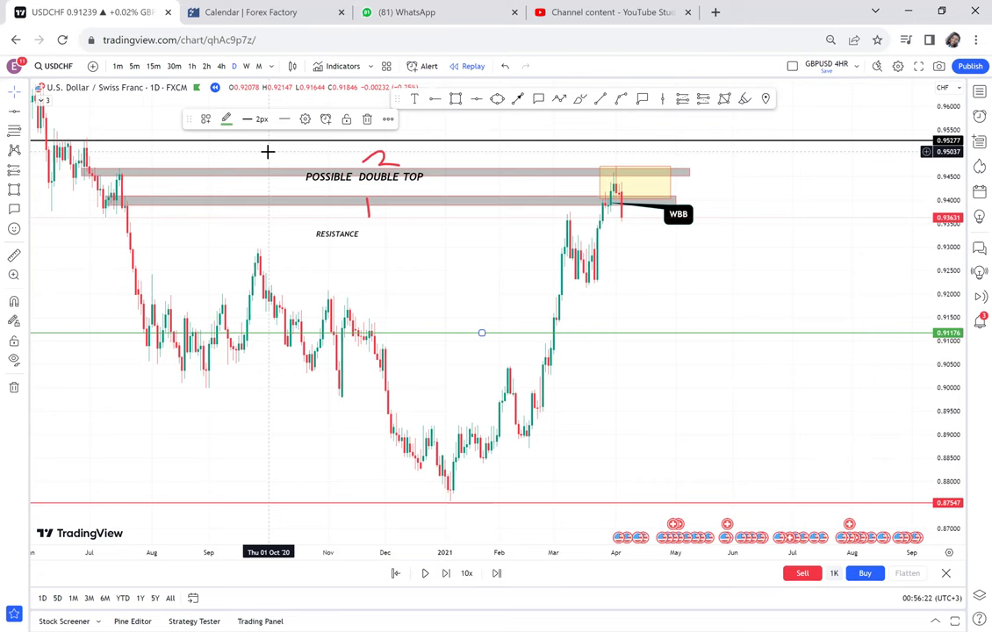
Measure the price distance from the latest candle's close down to the green midpoint line.
scroll(470, 239, up, 2)
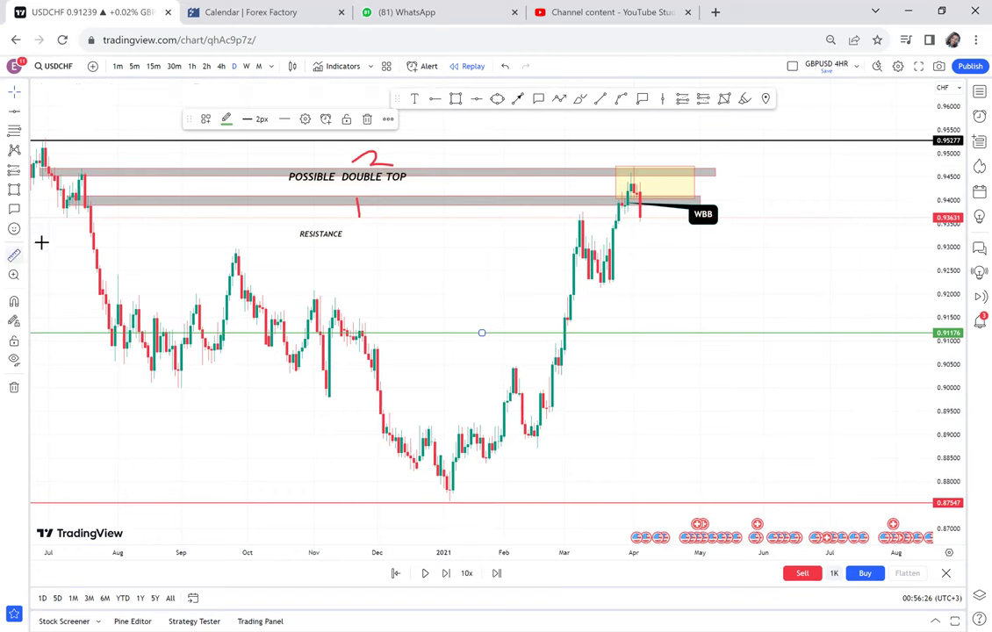
click(641, 216)
click(610, 335)
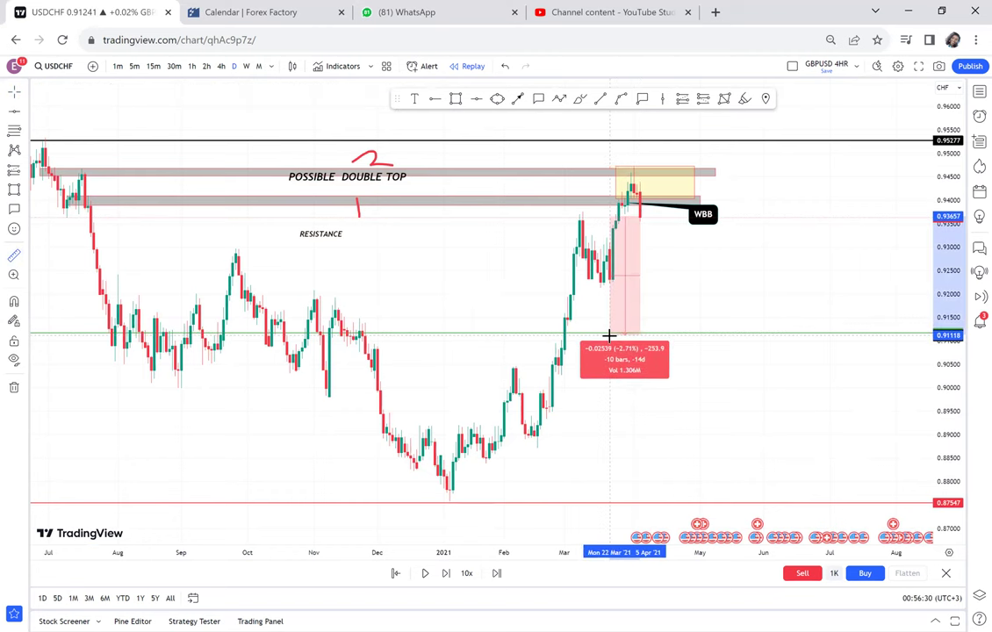
click(690, 272)
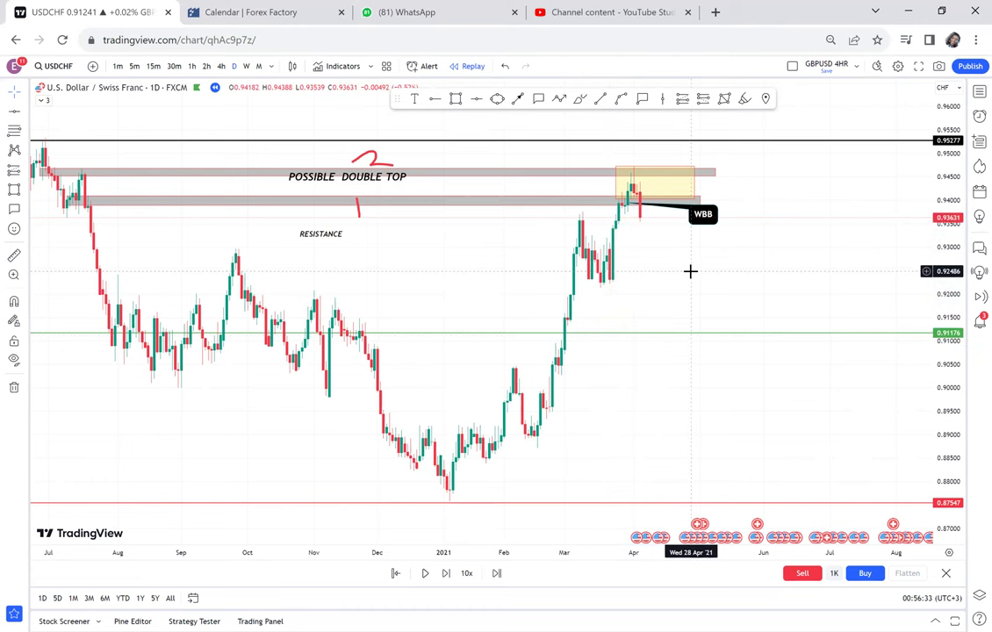
Place a short position at the latest candle's close, about 0.9362, target it at the green midpoint line, and advance the replay to late April 2021.
click(21, 169)
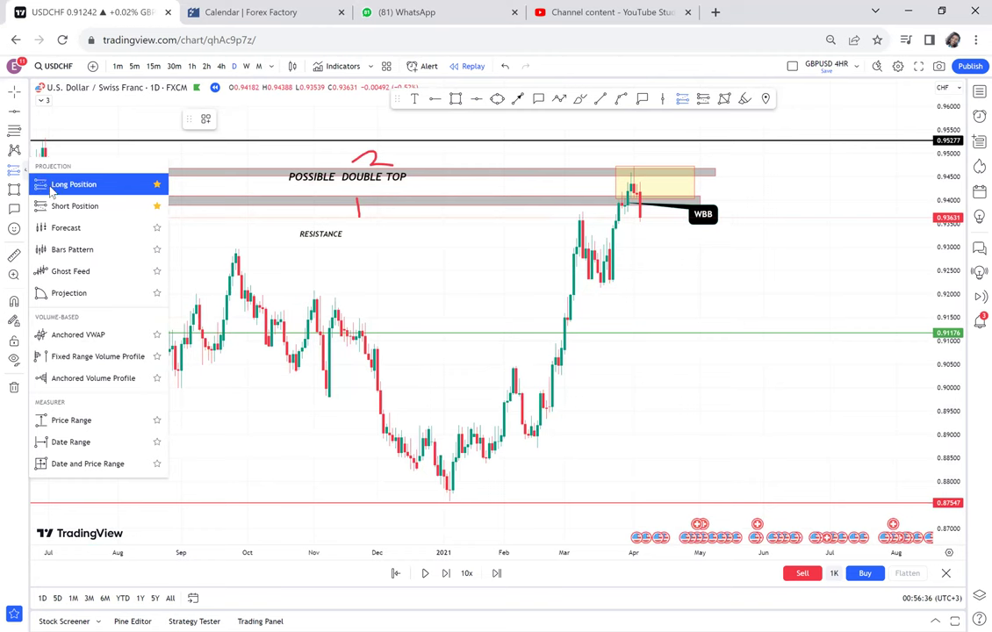
click(64, 207)
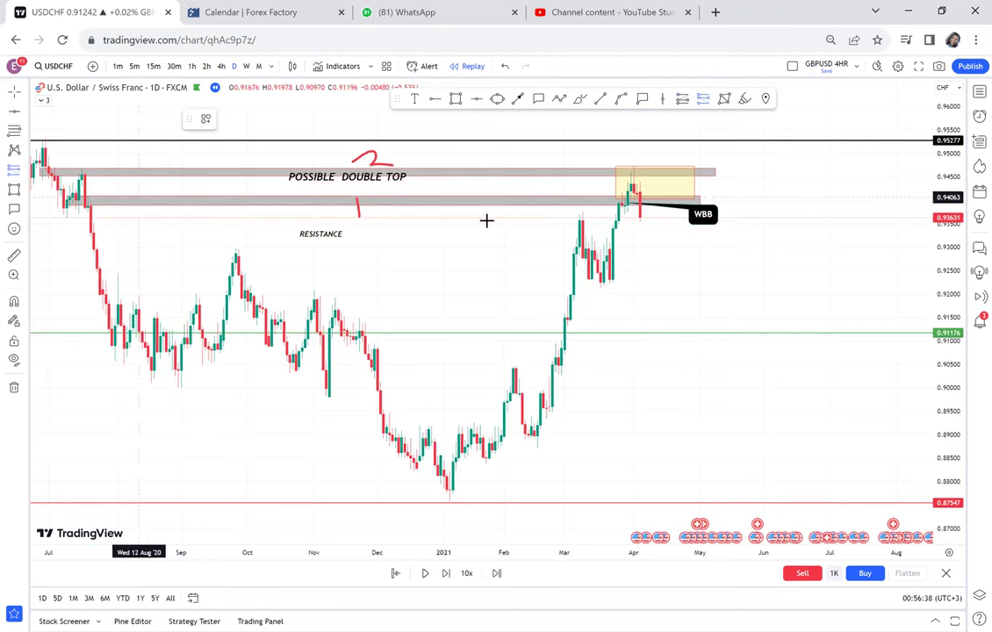
click(636, 217)
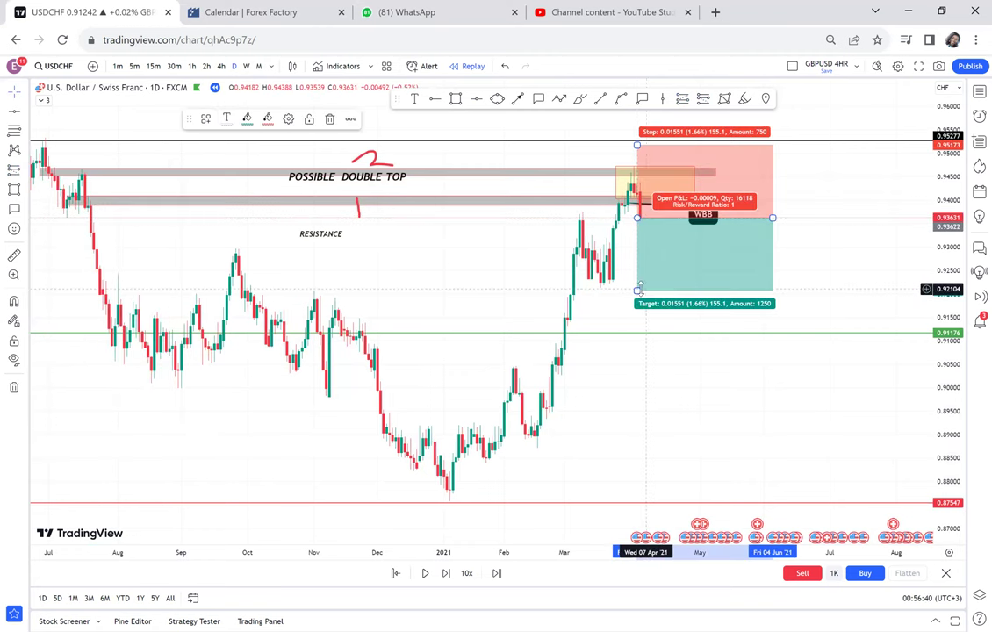
drag(638, 289, 651, 339)
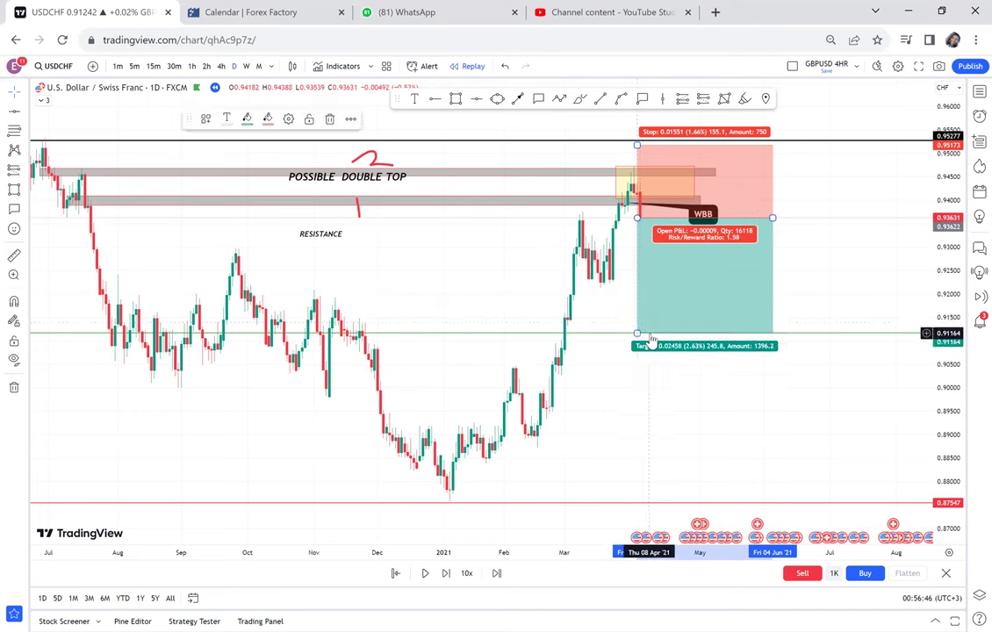
click(651, 369)
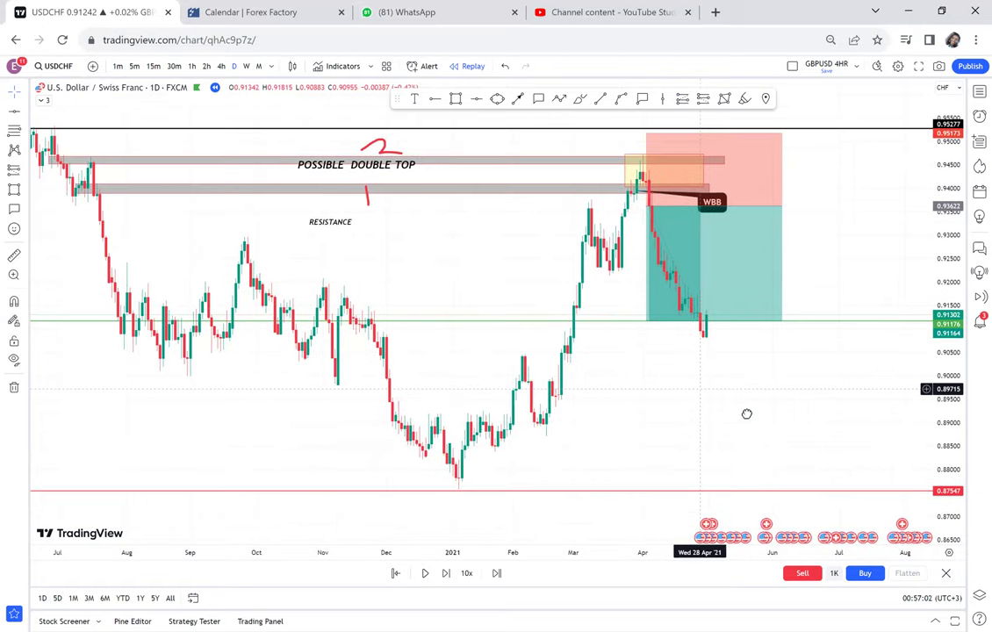
Switch the chart to the weekly timeframe and place a green horizontal line at the autumn 2020 swing high, about 0.9294.
drag(700, 389, 746, 413)
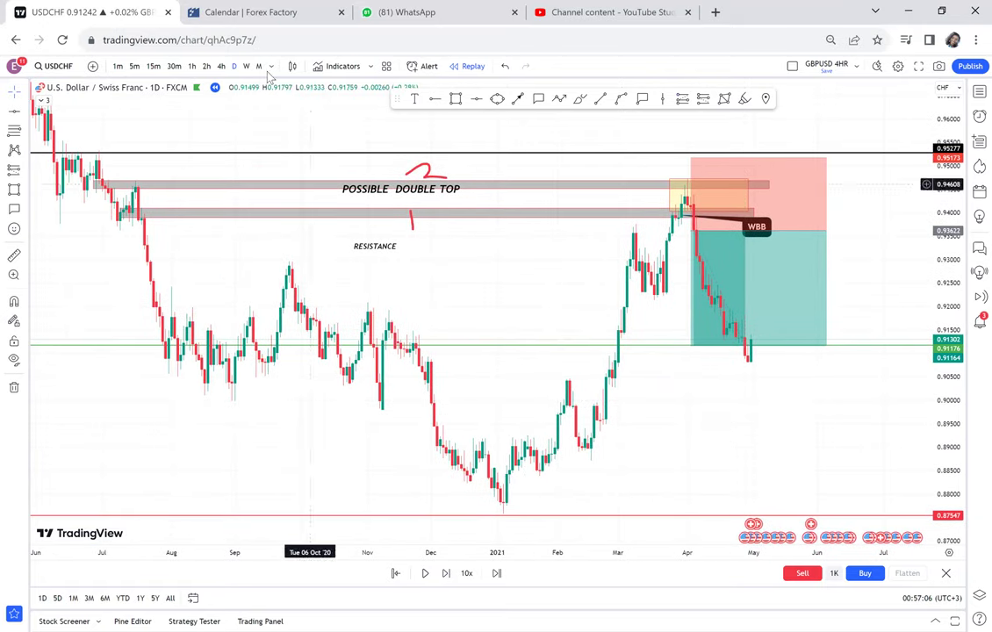
click(251, 67)
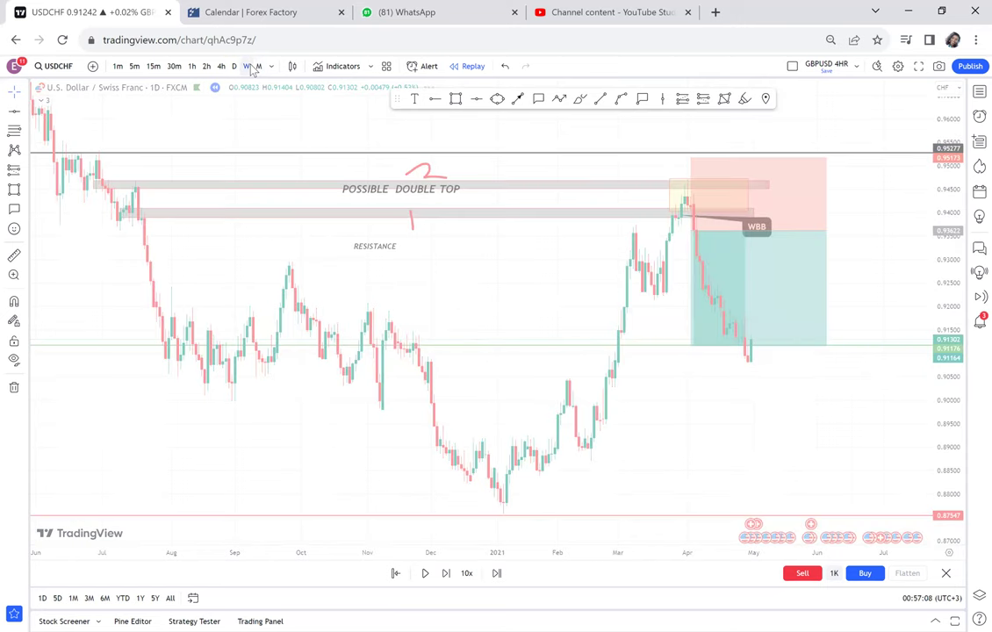
scroll(382, 197, up, 2)
drag(455, 254, 236, 267)
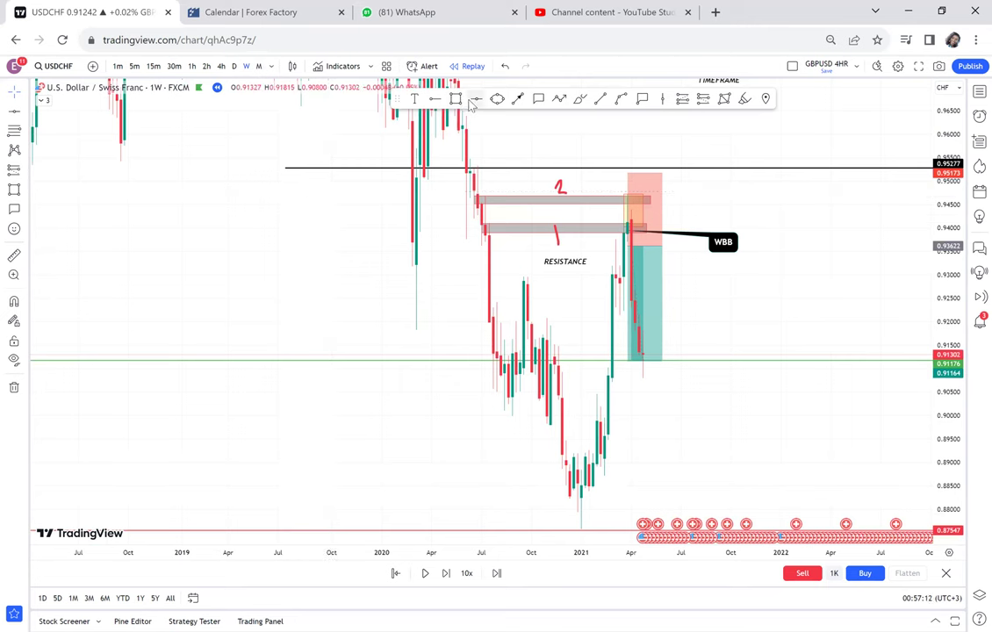
click(369, 278)
scroll(647, 246, up, 2)
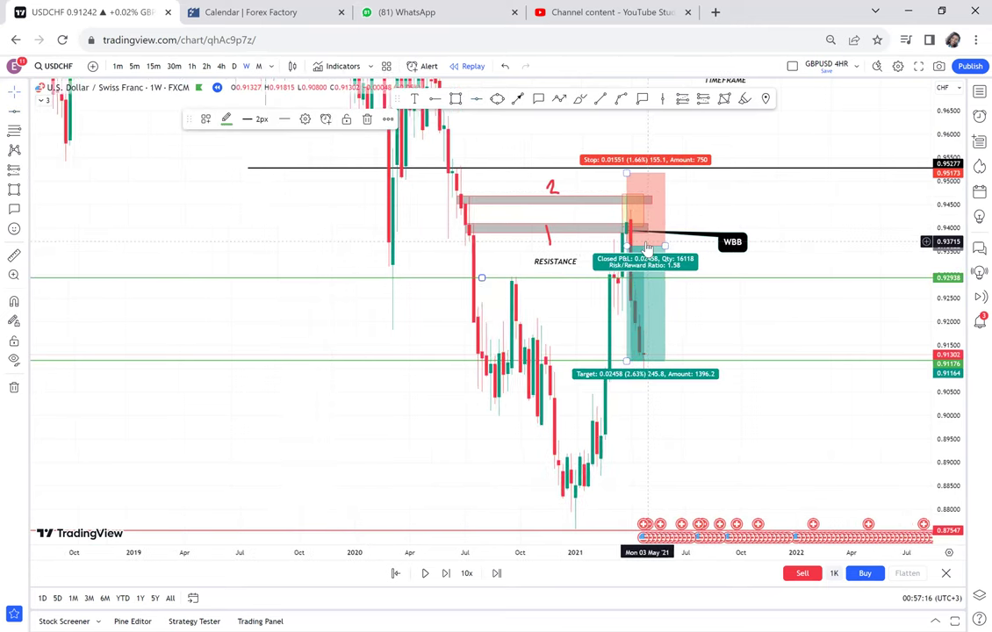
Move the short position off the candles into the empty chart area after the latest weekly bar.
drag(646, 249, 691, 252)
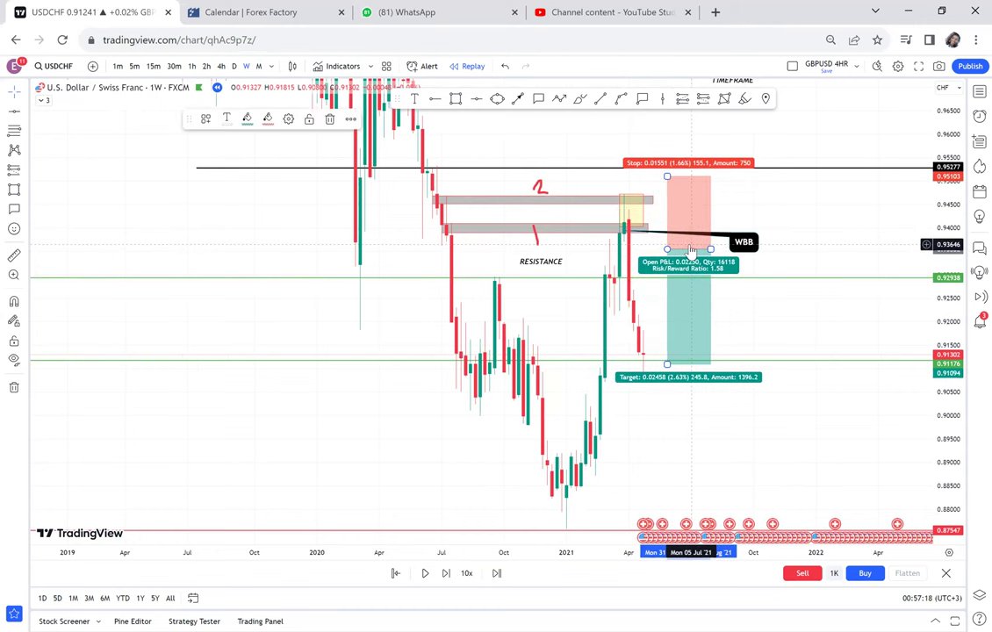